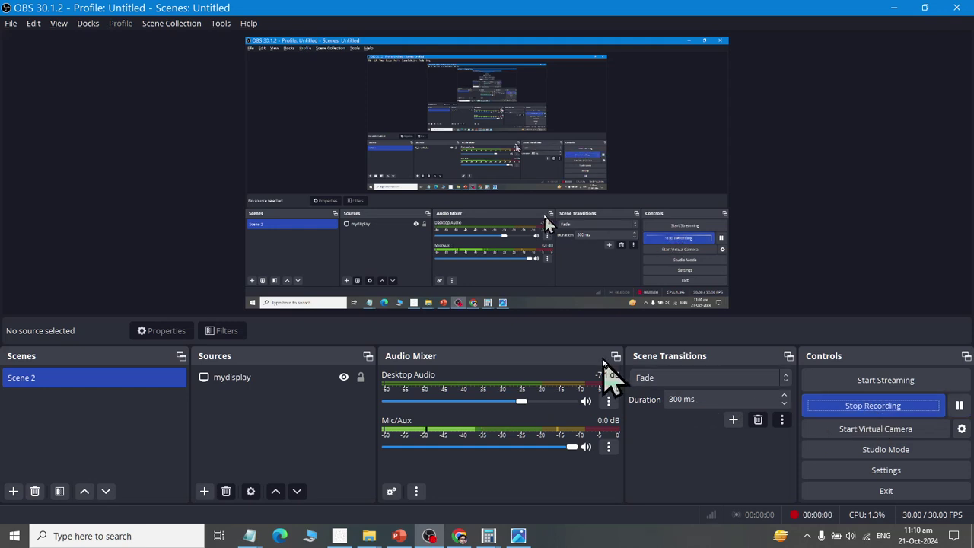
Step: Launch Microsoft Word from the Run box using winword
{"action": "key", "text": "super+r"}
{"action": "type", "text": "w"}
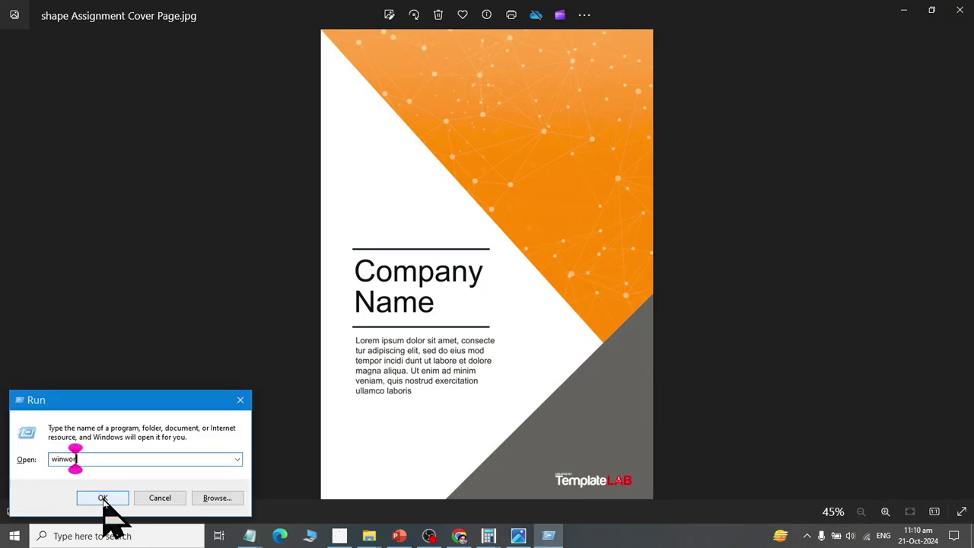
{"action": "left_click", "coordinate": [103, 499]}
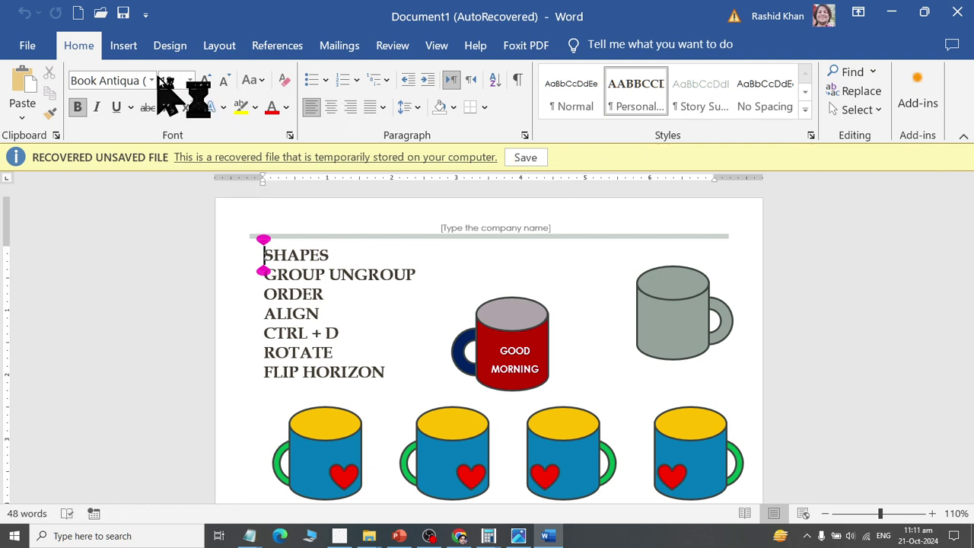
Step: Discard the recovered document and create a new document from the newsletter template
{"action": "key", "text": "alt+F4"}
{"action": "left_click", "coordinate": [567, 370]}
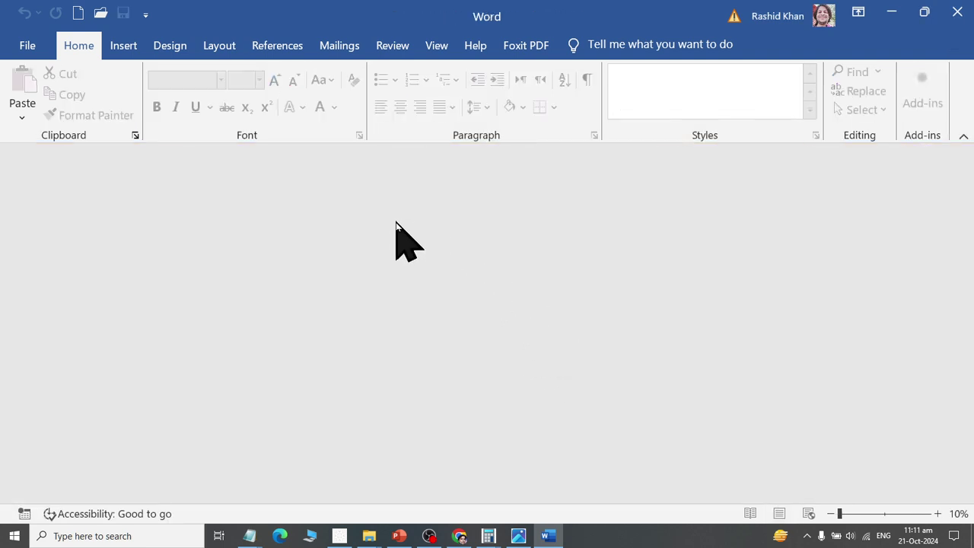
{"action": "key", "text": "ctrl+n"}
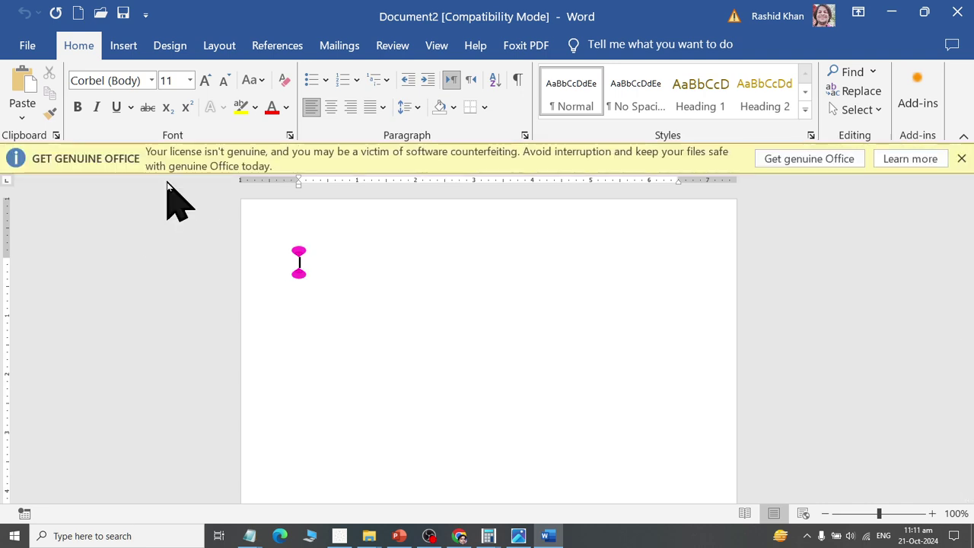
{"action": "key", "text": "ctrl+w"}
{"action": "left_click", "coordinate": [11, 48]}
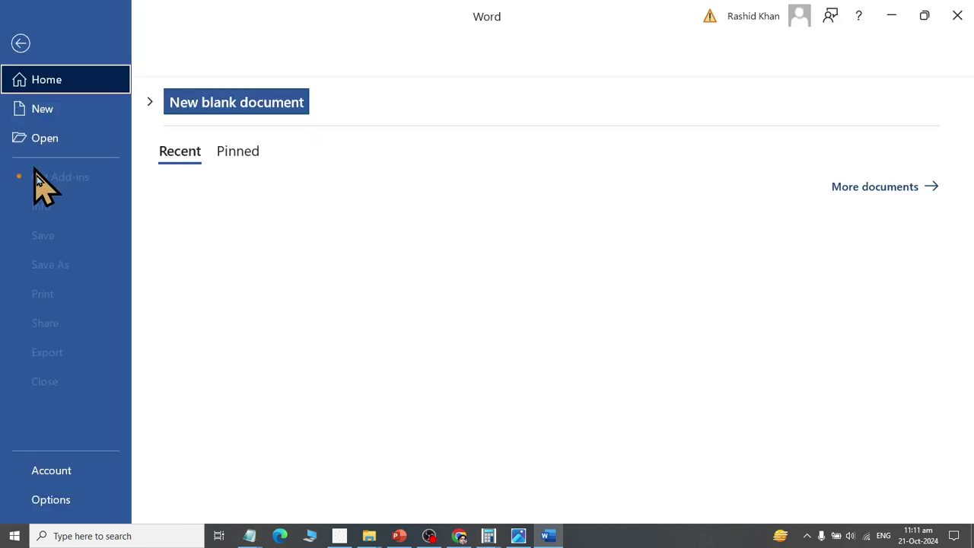
{"action": "left_click", "coordinate": [48, 124]}
{"action": "left_click", "coordinate": [430, 228]}
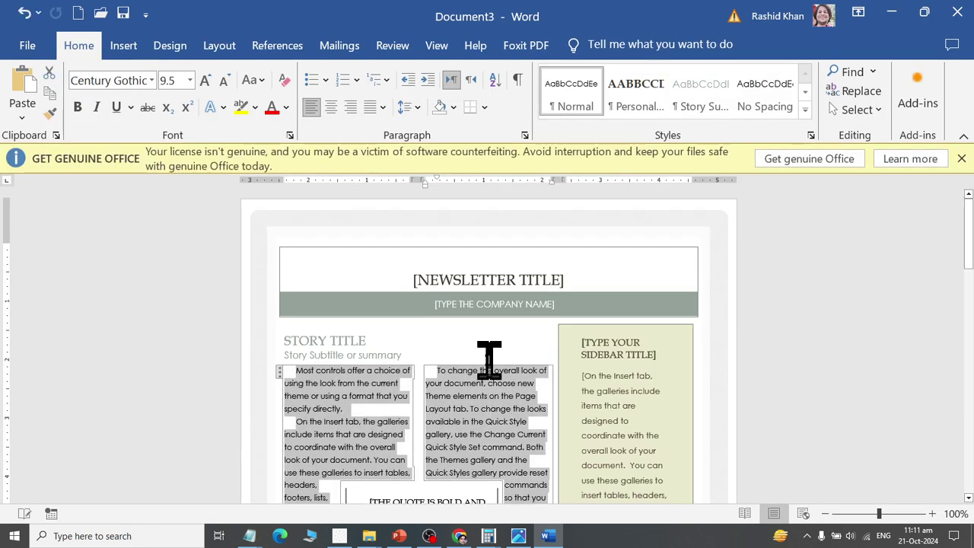
Step: Delete all template content, including the leftover summary box, sender lines and green banner
{"action": "key", "text": "ctrl+a"}
{"action": "key", "text": "Delete"}
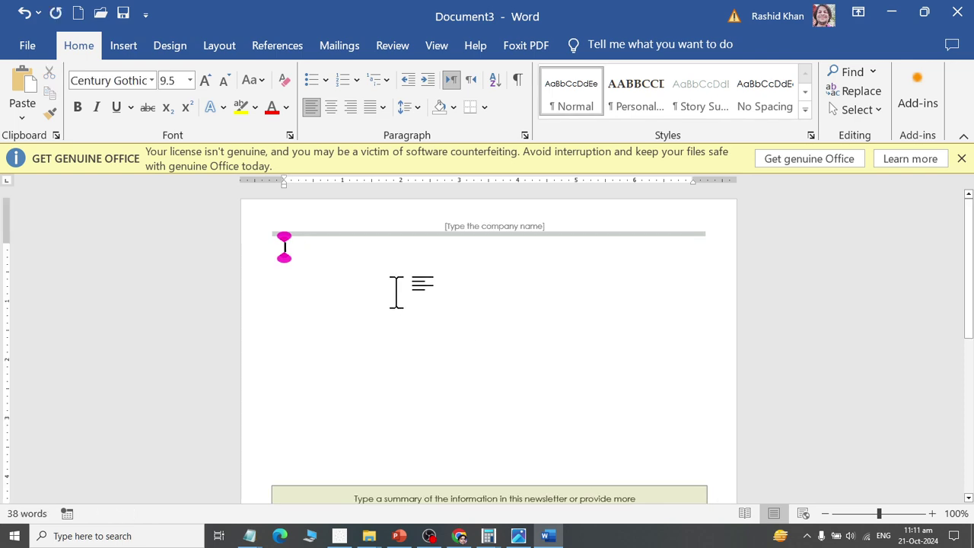
{"action": "scroll", "coordinate": [461, 348], "scroll_direction": "up", "scroll_amount": 4, "text": "ctrl"}
{"action": "scroll", "coordinate": [464, 354], "scroll_direction": "down", "scroll_amount": 3}
{"action": "scroll", "coordinate": [464, 354], "scroll_direction": "down", "scroll_amount": 3}
{"action": "left_click", "coordinate": [461, 242]}
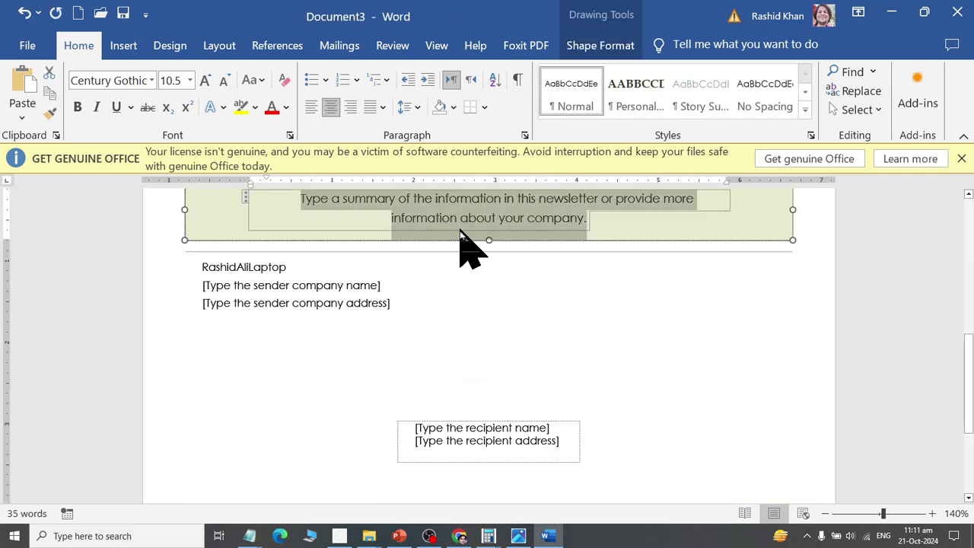
{"action": "key", "text": "Delete"}
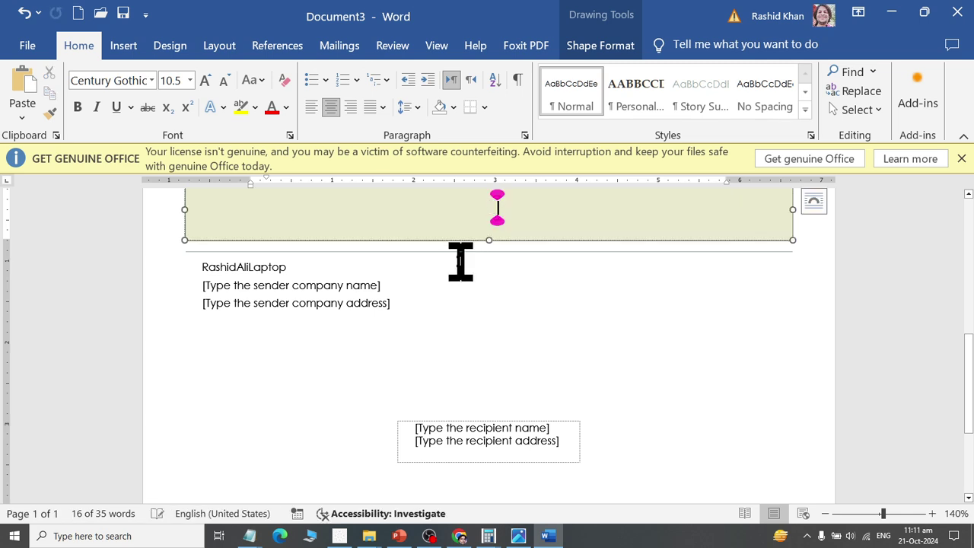
{"action": "key", "text": "Delete"}
{"action": "left_click", "coordinate": [456, 241]}
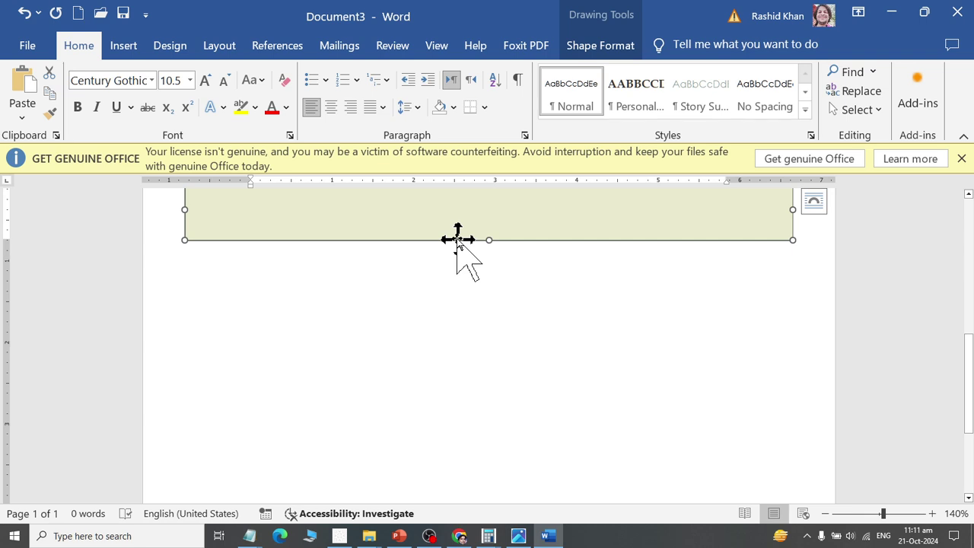
{"action": "key", "text": "Delete"}
{"action": "scroll", "coordinate": [464, 270], "scroll_direction": "down", "scroll_amount": 6, "text": "ctrl"}
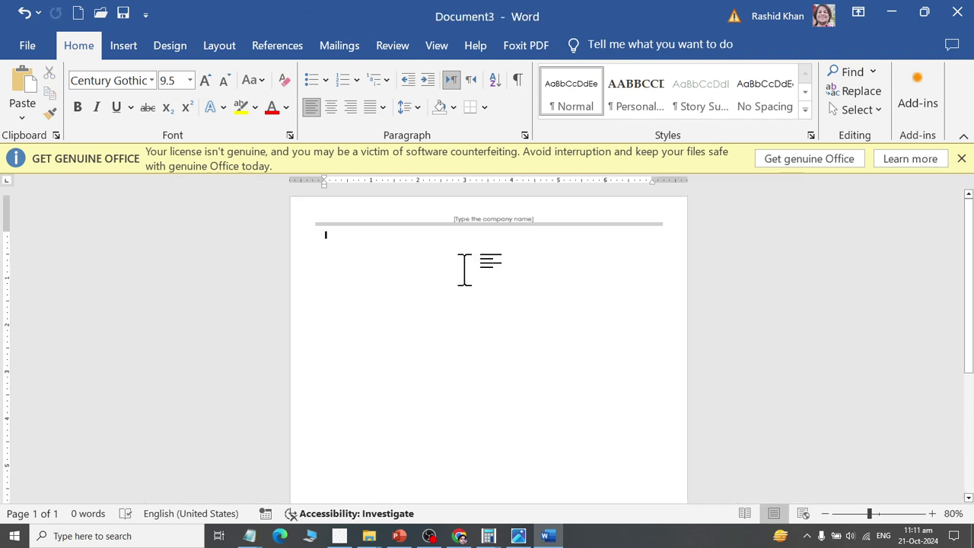
Step: Set the page size to A4, leaving the orientation unchanged
{"action": "left_click", "coordinate": [217, 47]}
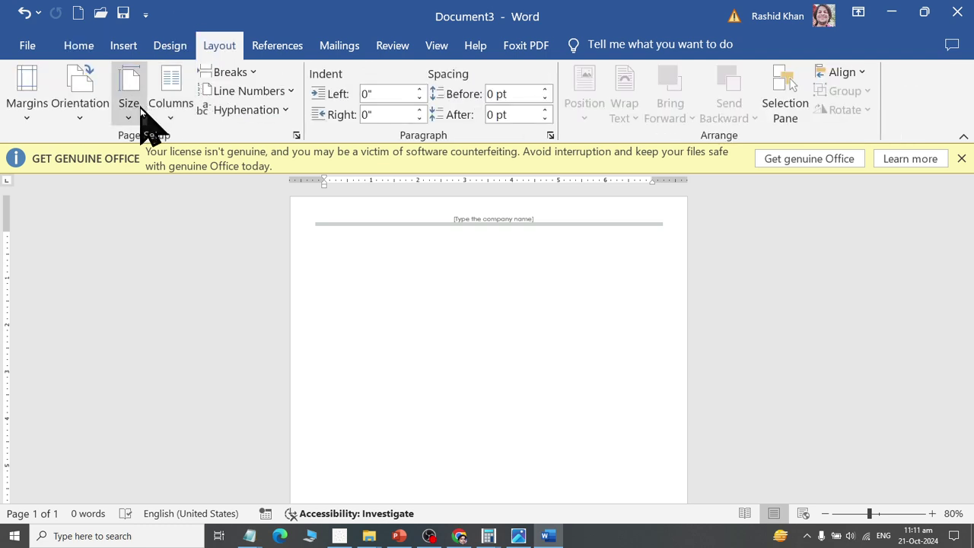
{"action": "left_click", "coordinate": [67, 122]}
{"action": "left_click", "coordinate": [99, 147]}
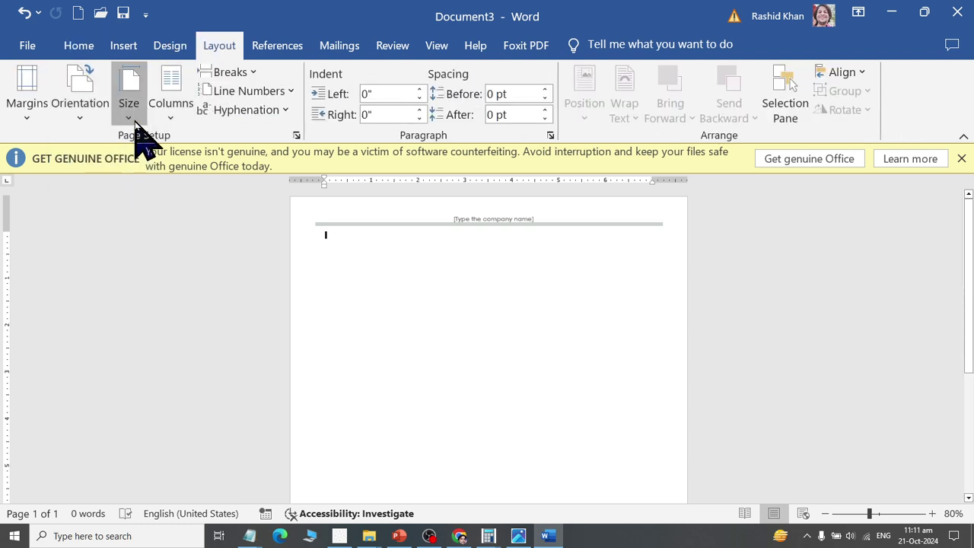
{"action": "left_click", "coordinate": [129, 114]}
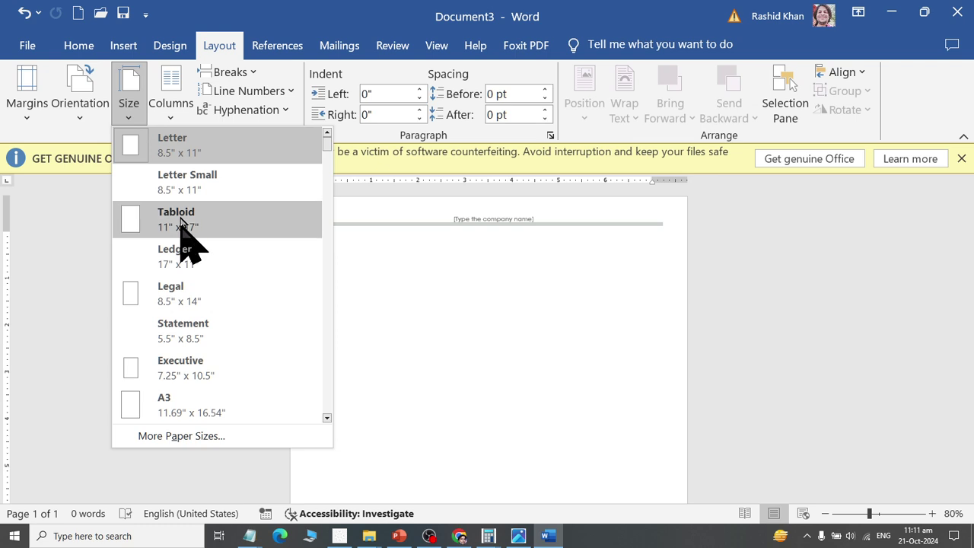
{"action": "scroll", "coordinate": [210, 411], "scroll_direction": "down", "scroll_amount": 1}
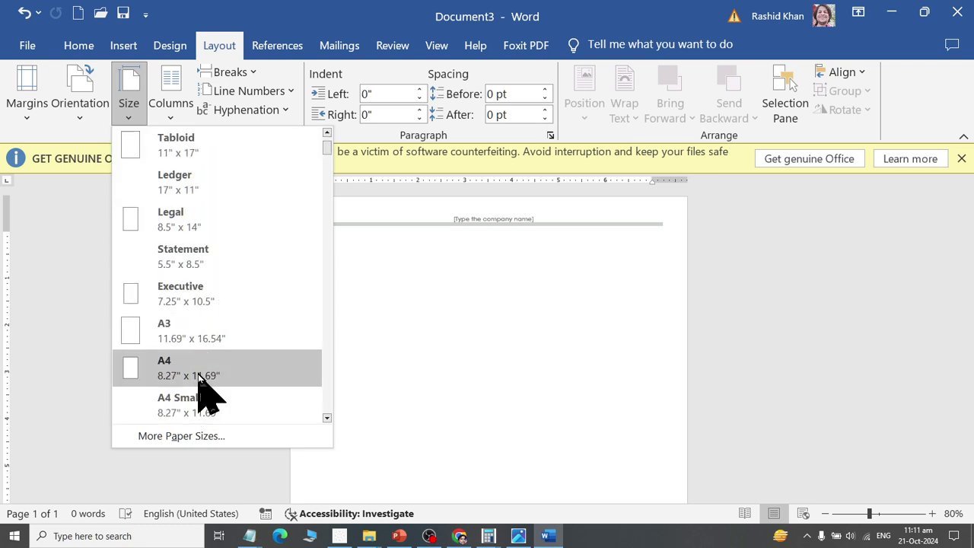
{"action": "left_click", "coordinate": [200, 369]}
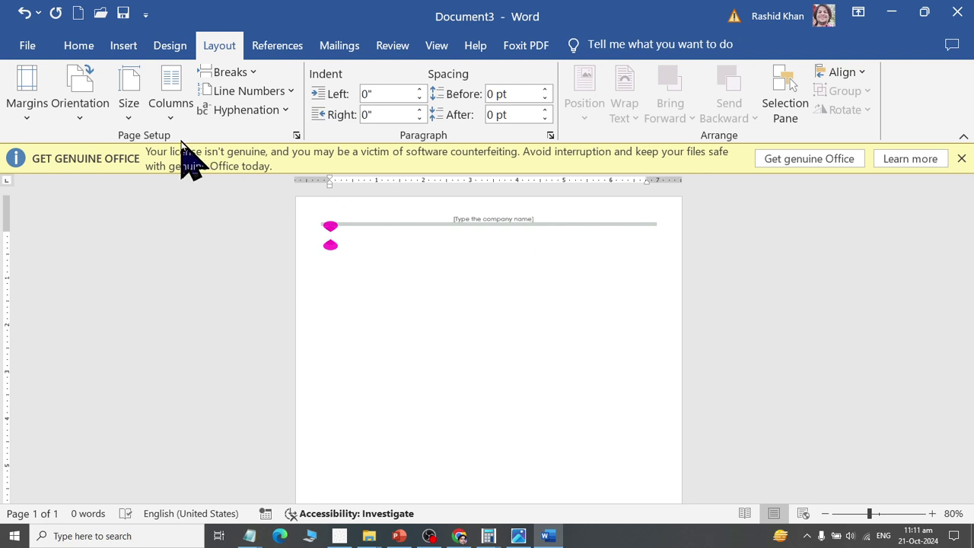
Step: Remove the company-name placeholder and grey line from the header
{"action": "double_click", "coordinate": [423, 223]}
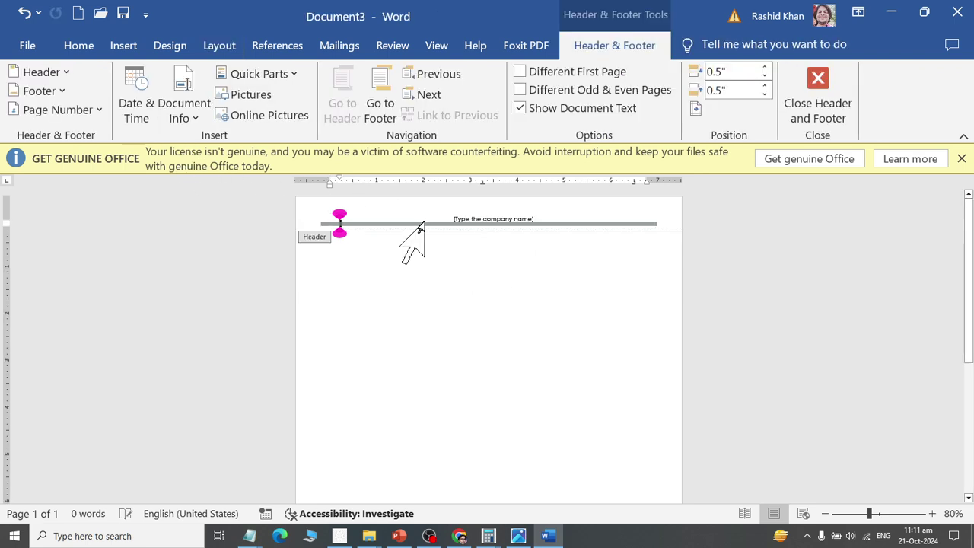
{"action": "left_click", "coordinate": [403, 221]}
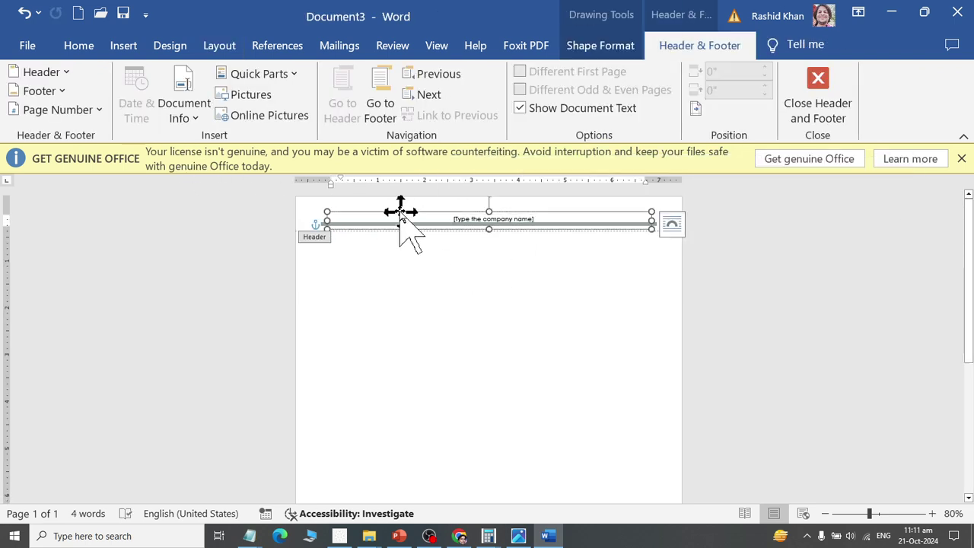
{"action": "key", "text": "Delete"}
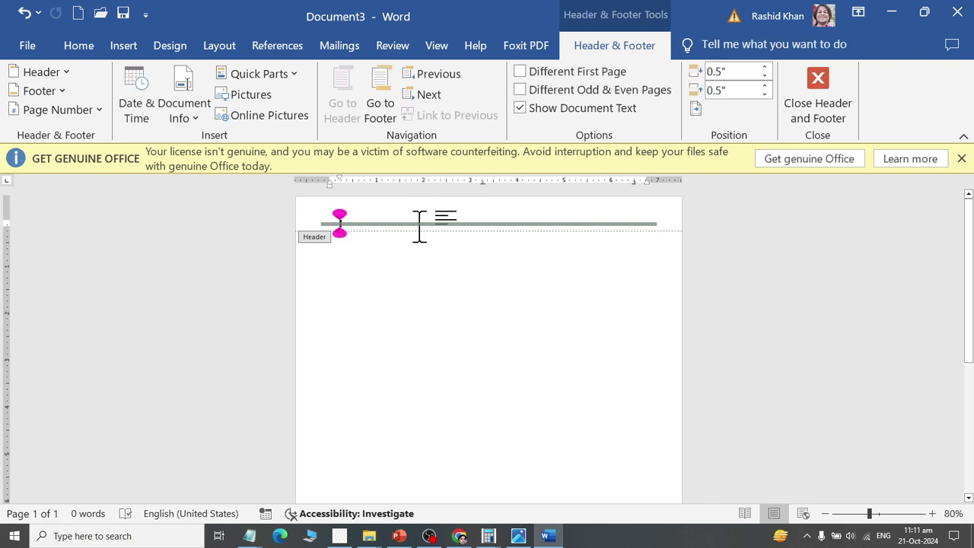
{"action": "left_click", "coordinate": [417, 223]}
{"action": "key", "text": "Delete"}
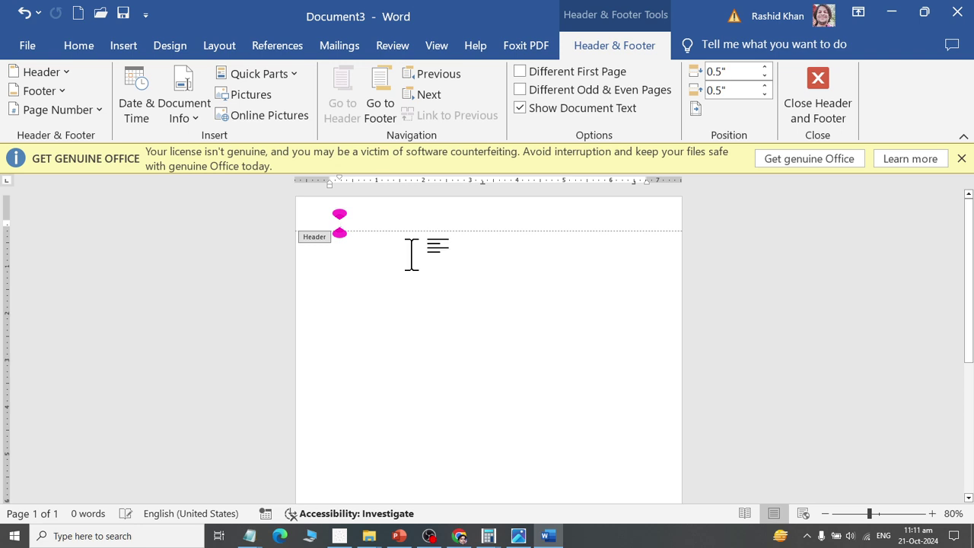
{"action": "double_click", "coordinate": [411, 254]}
Step: Draw a right triangle shape on the page
{"action": "left_click", "coordinate": [121, 46]}
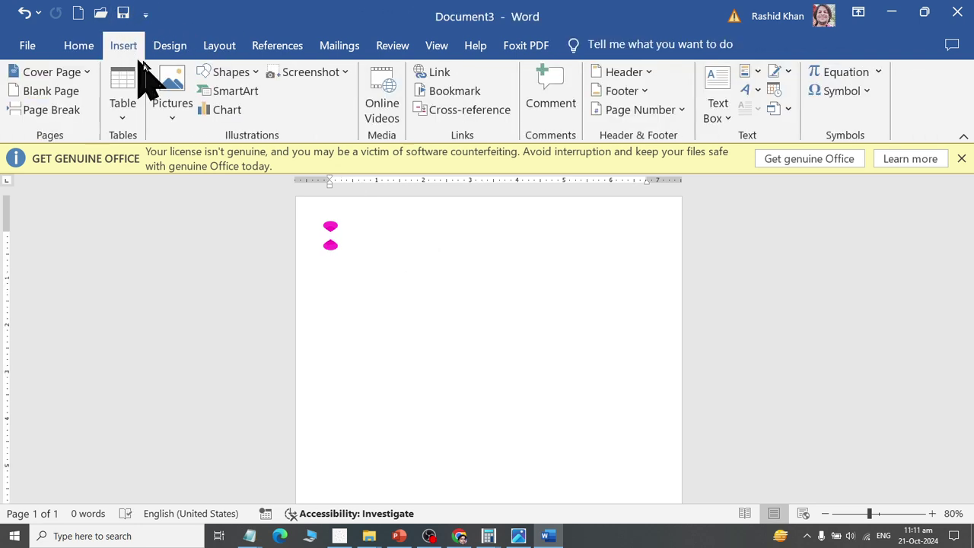
{"action": "left_click", "coordinate": [236, 91]}
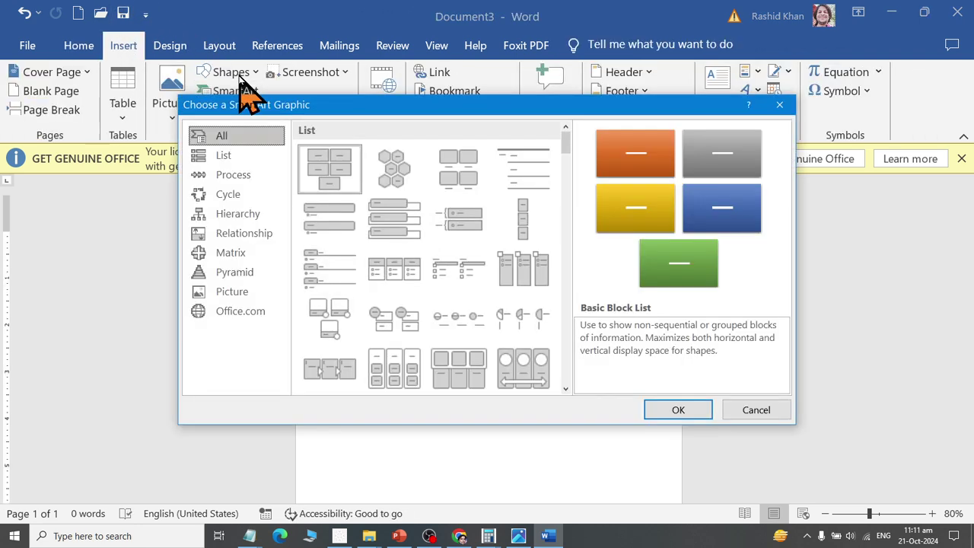
{"action": "key", "text": "Escape"}
{"action": "left_click", "coordinate": [239, 72]}
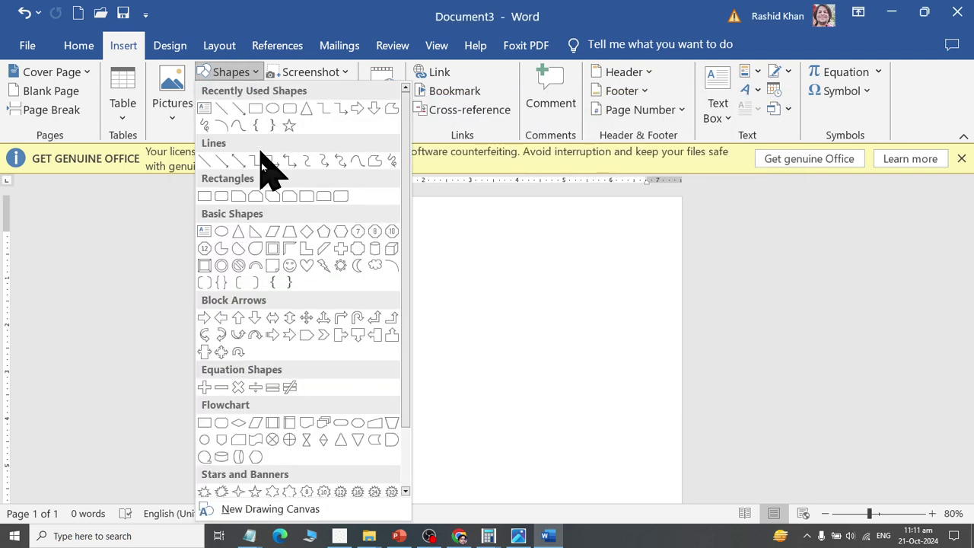
{"action": "left_click", "coordinate": [256, 232]}
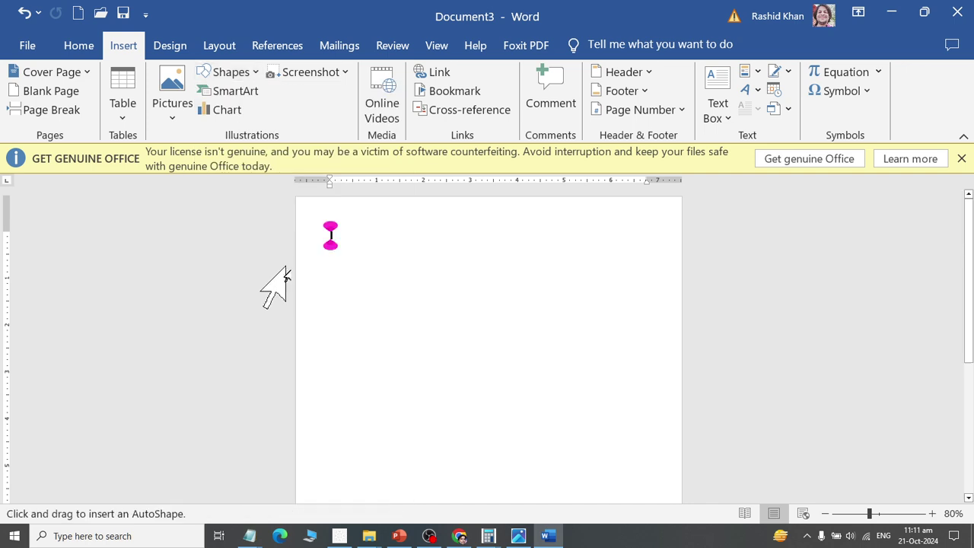
{"action": "left_click_drag", "start_coordinate": [372, 308], "coordinate": [537, 396]}
Step: Move the triangle up, enlarge it to 3.77 by 3.4 inches, and rotate it
{"action": "left_click_drag", "start_coordinate": [413, 367], "coordinate": [445, 300]}
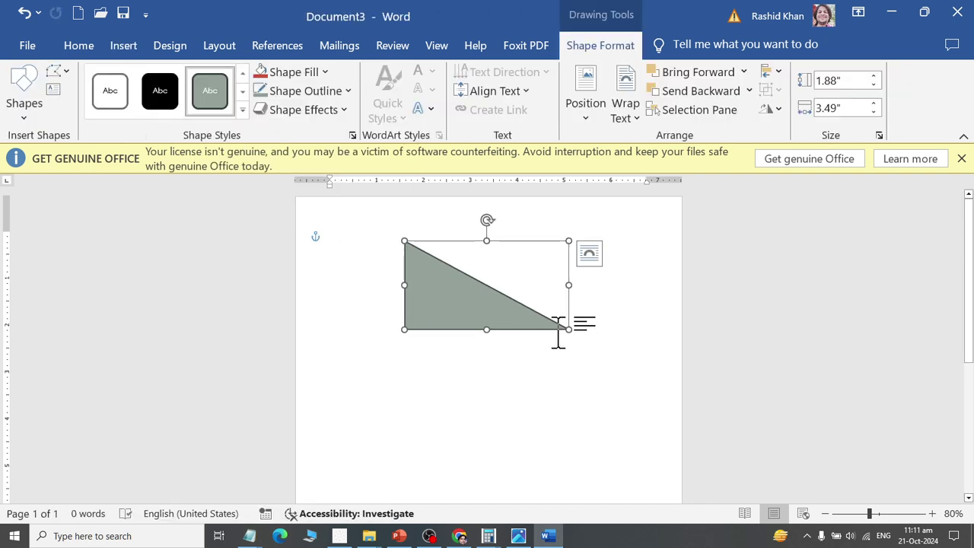
{"action": "left_click_drag", "start_coordinate": [569, 330], "coordinate": [564, 417]}
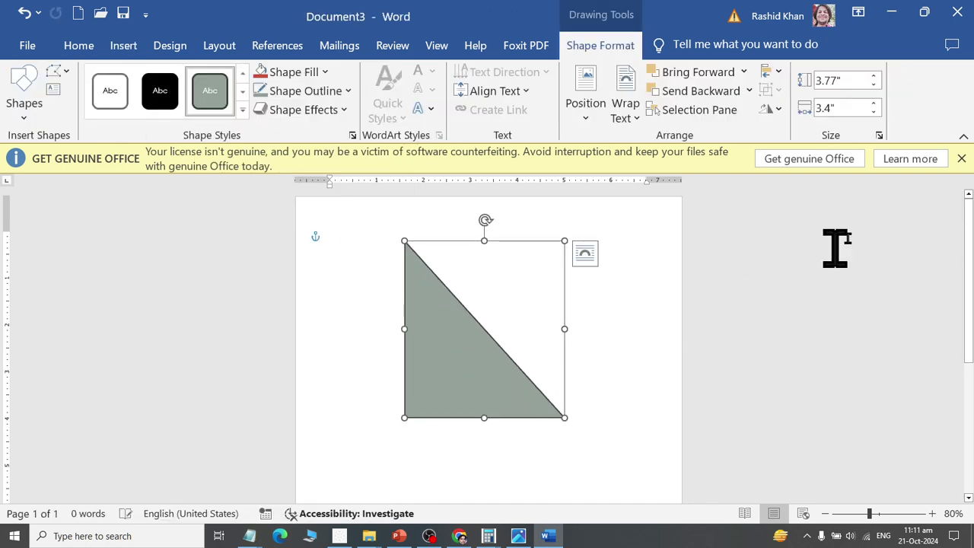
{"action": "left_click", "coordinate": [961, 158]}
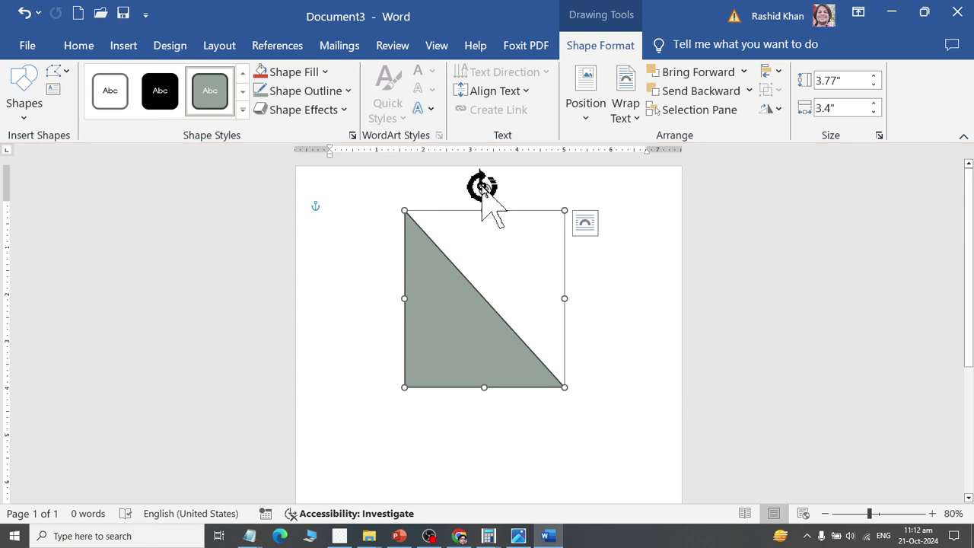
{"action": "mouse_move", "coordinate": [483, 189]}
{"action": "left_mouse_down"}
{"action": "mouse_move", "coordinate": [382, 435]}
{"action": "mouse_move", "coordinate": [409, 286]}
{"action": "mouse_move", "coordinate": [391, 391]}
{"action": "left_mouse_up"}
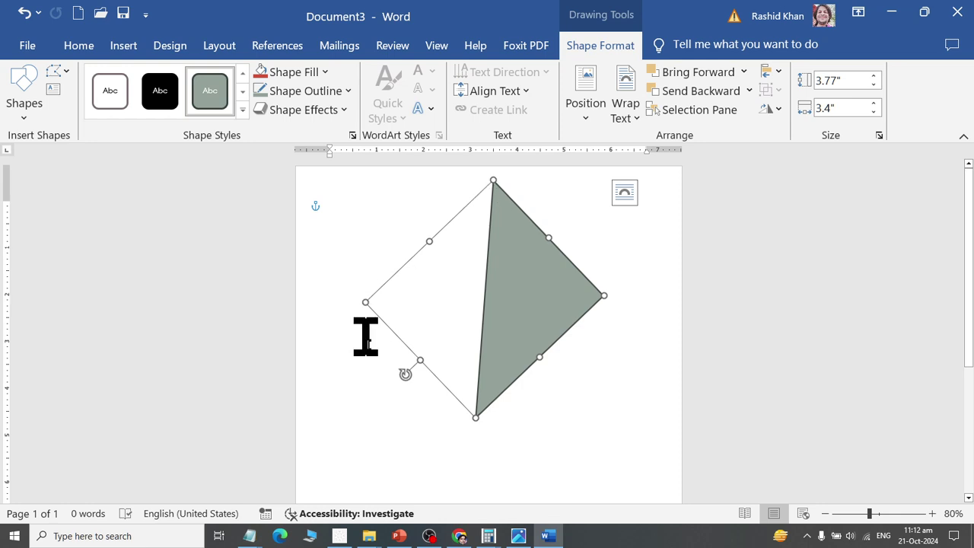
Step: Rotate the grey triangle clockwise, move it top-right and stretch it across the page width
{"action": "left_click", "coordinate": [408, 376]}
{"action": "left_click", "coordinate": [524, 313]}
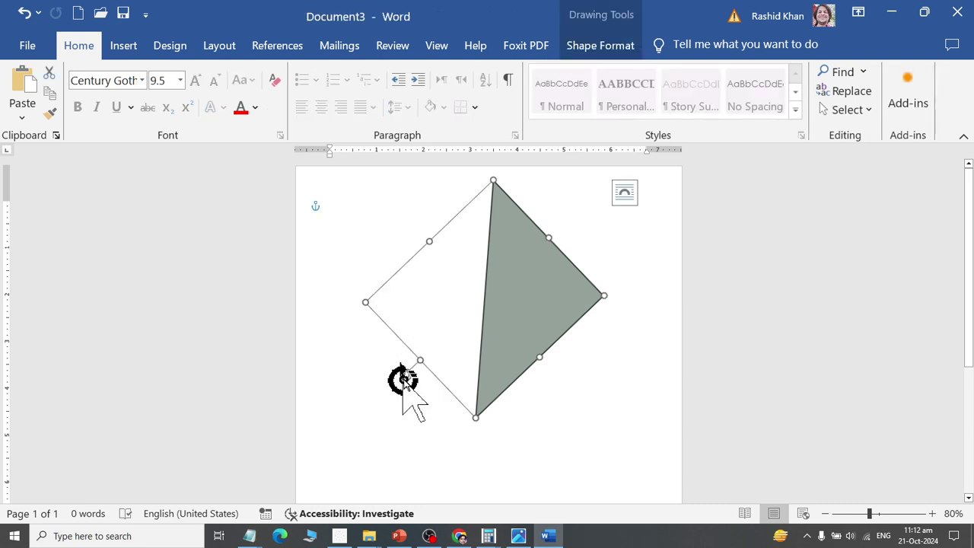
{"action": "mouse_move", "coordinate": [404, 380]}
{"action": "left_mouse_down"}
{"action": "mouse_move", "coordinate": [502, 429]}
{"action": "mouse_move", "coordinate": [484, 435]}
{"action": "left_mouse_up"}
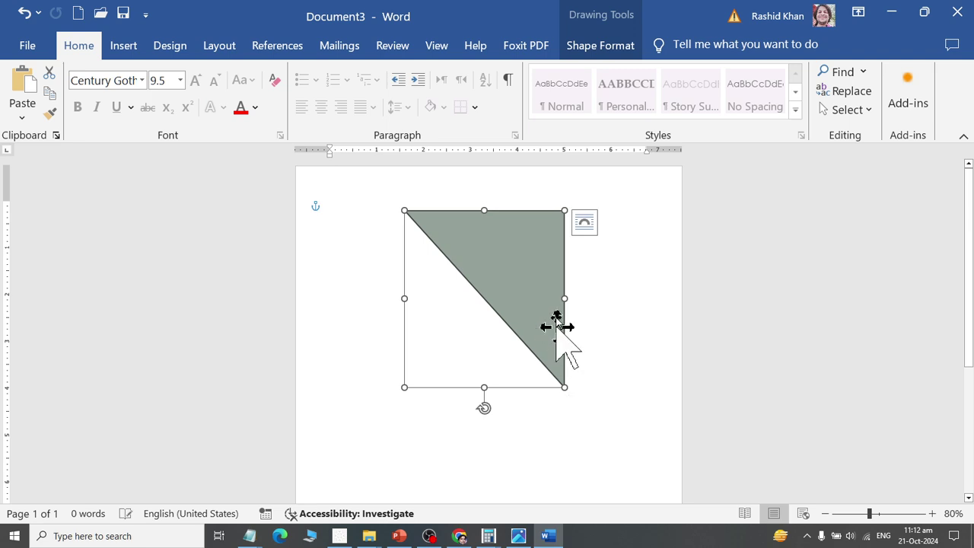
{"action": "mouse_move", "coordinate": [556, 326]}
{"action": "left_mouse_down"}
{"action": "mouse_move", "coordinate": [657, 249]}
{"action": "mouse_move", "coordinate": [631, 239]}
{"action": "left_mouse_up"}
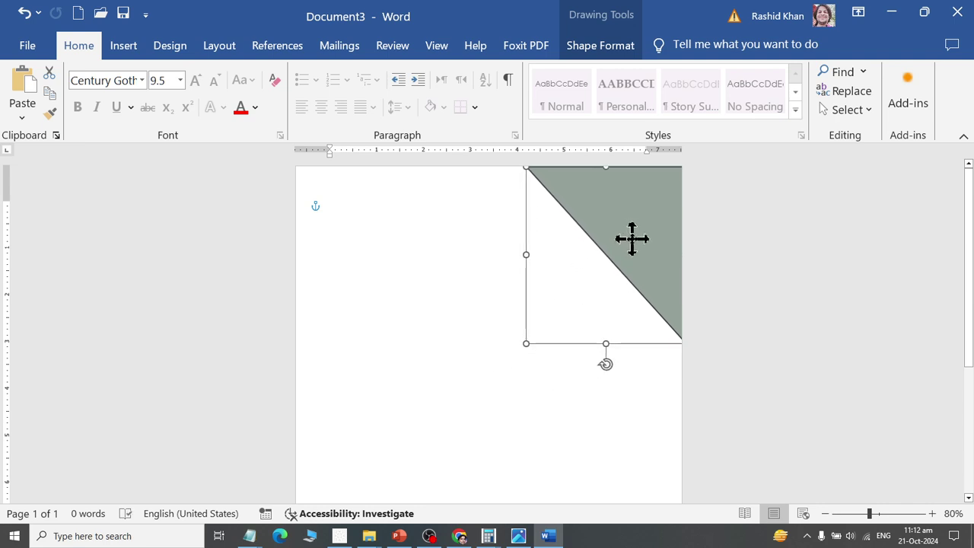
{"action": "left_click_drag", "start_coordinate": [631, 239], "coordinate": [630, 240]}
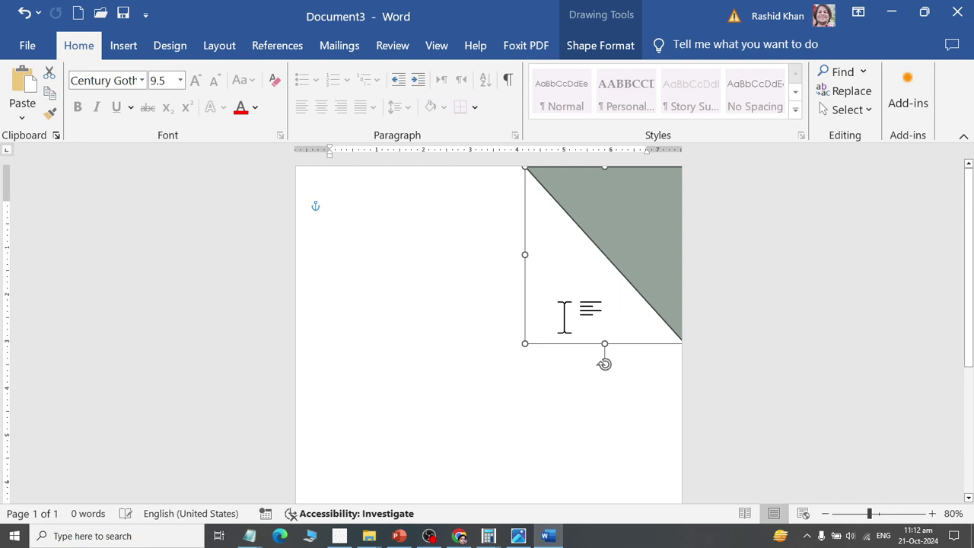
{"action": "left_click_drag", "start_coordinate": [525, 343], "coordinate": [294, 485]}
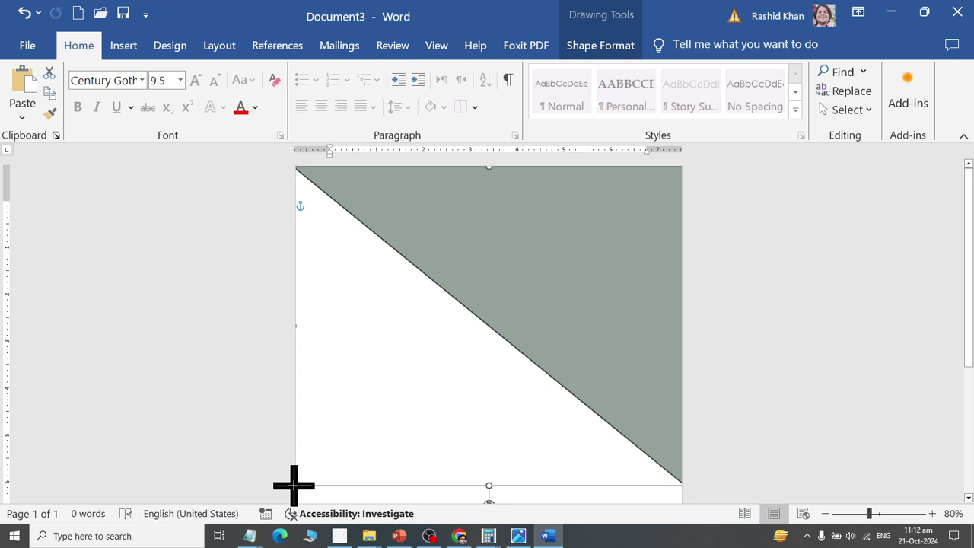
{"action": "scroll", "coordinate": [546, 344], "scroll_direction": "down", "scroll_amount": 2}
{"action": "scroll", "coordinate": [547, 346], "scroll_direction": "down", "scroll_amount": 2}
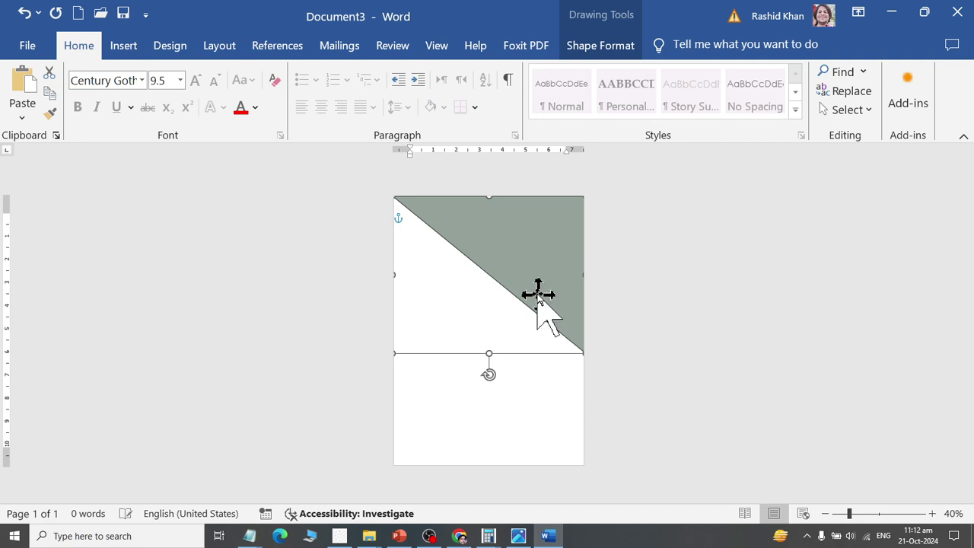
Step: Duplicate the grey triangle lower on the page, undoing an accidental deletion
{"action": "left_click_drag", "start_coordinate": [532, 315], "coordinate": [495, 391], "text": "ctrl"}
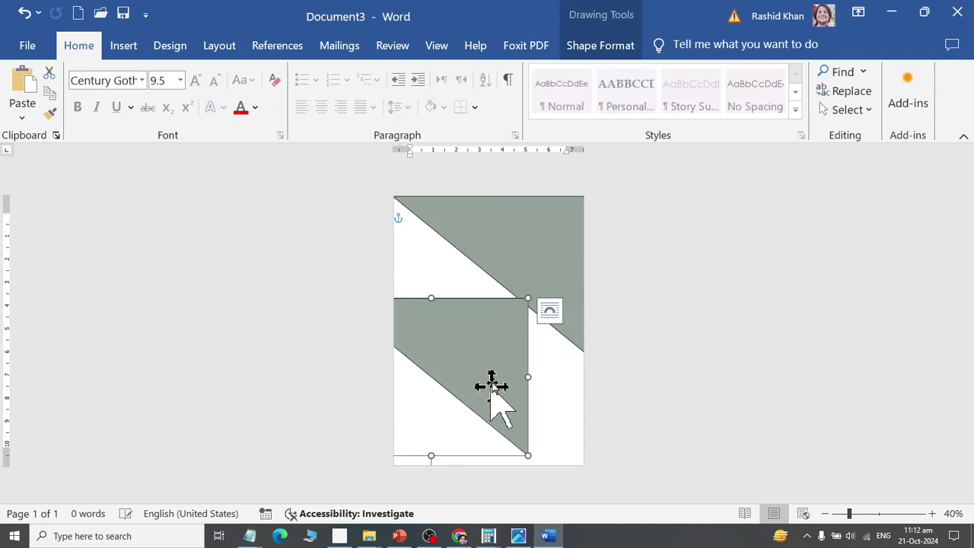
{"action": "key", "text": "Escape"}
{"action": "left_click", "coordinate": [552, 254]}
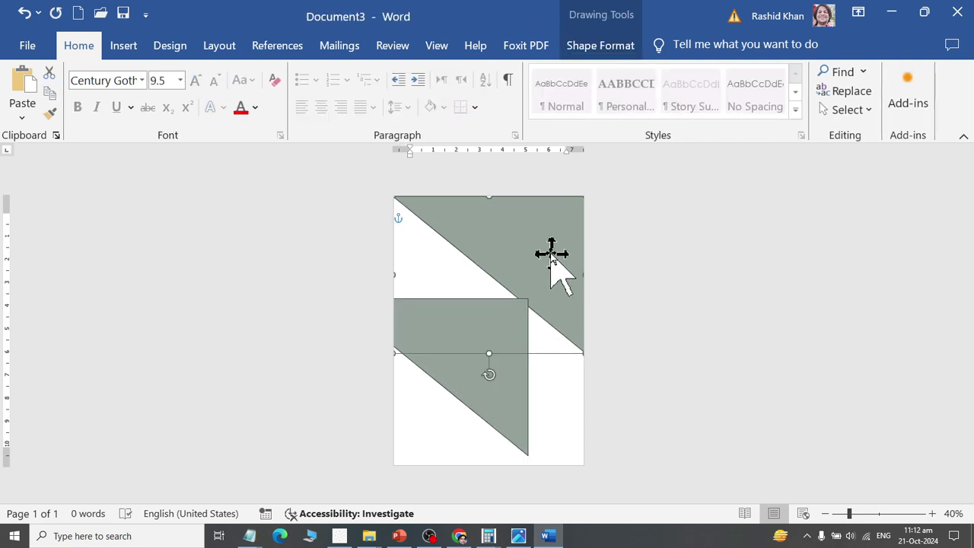
{"action": "key", "text": "Delete"}
{"action": "key", "text": "ctrl+z"}
{"action": "key", "text": "Escape"}
Step: Shrink the lower triangle, shift it right, and check the reference image
{"action": "left_click", "coordinate": [482, 408]}
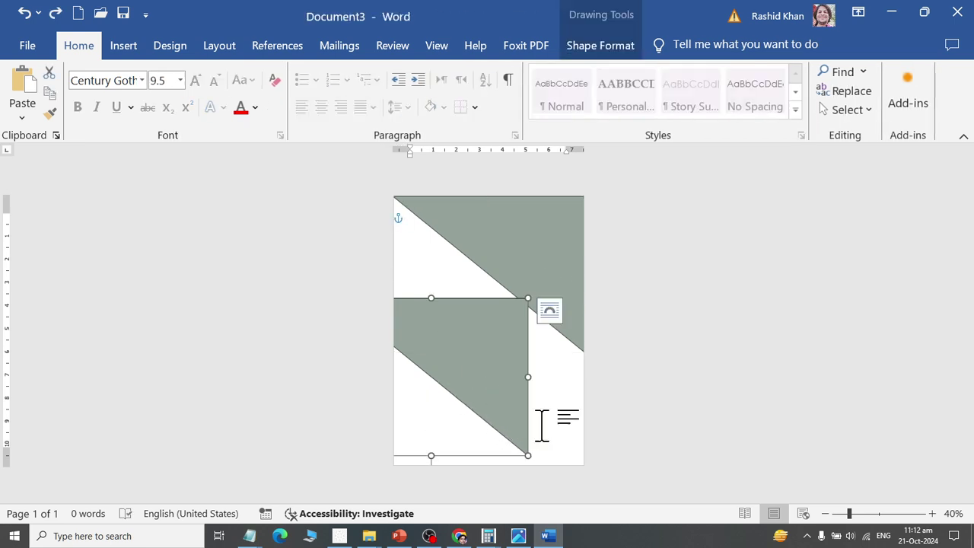
{"action": "left_click_drag", "start_coordinate": [528, 457], "coordinate": [467, 408]}
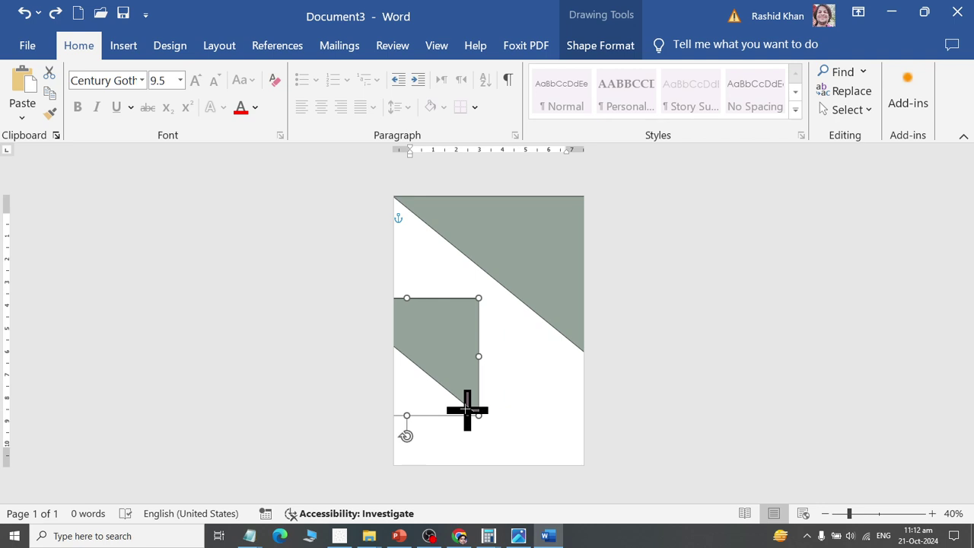
{"action": "mouse_move", "coordinate": [466, 344]}
{"action": "left_mouse_down"}
{"action": "mouse_move", "coordinate": [567, 349]}
{"action": "mouse_move", "coordinate": [530, 355]}
{"action": "left_mouse_up"}
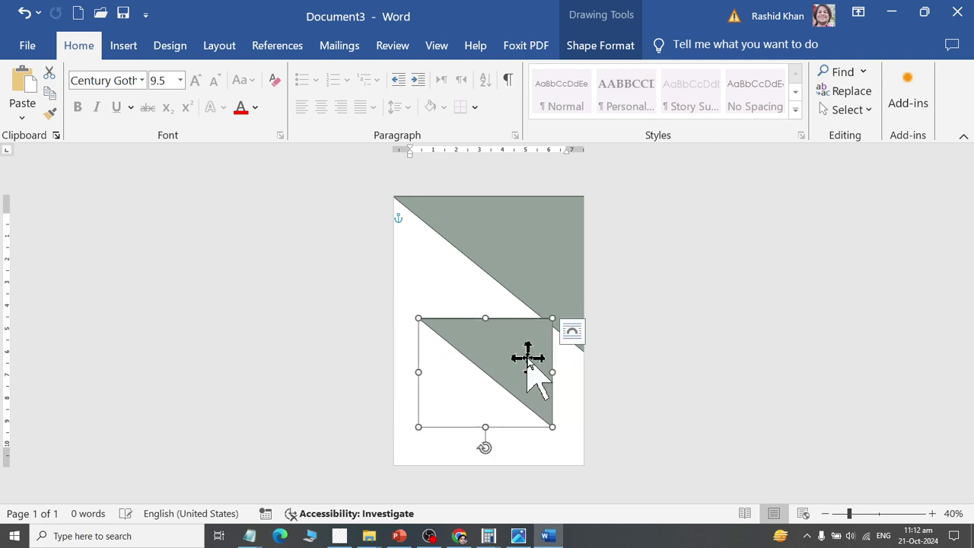
{"action": "key", "text": "alt+Tab"}
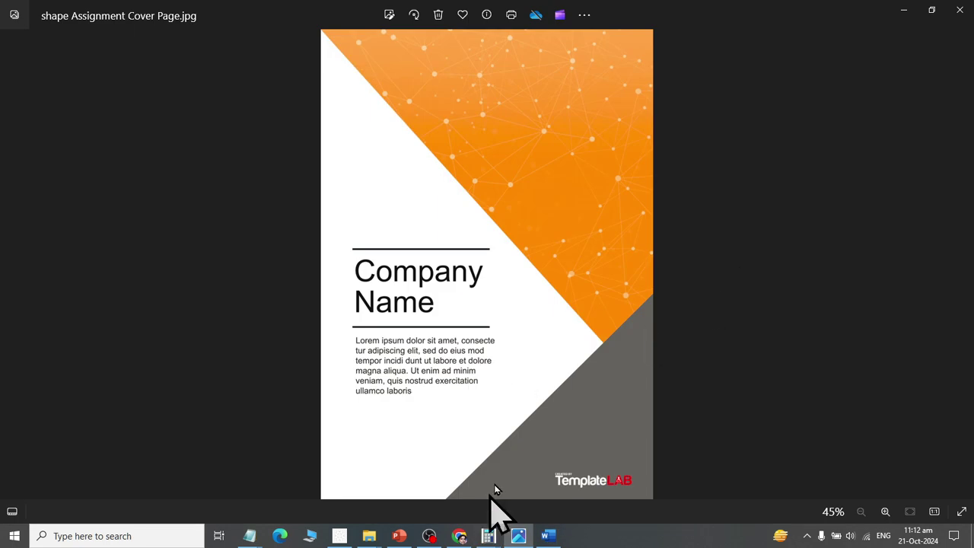
Step: Rotate the lower triangle into the bottom-right corner and enlarge it to 6.79 by 8.35 inches
{"action": "left_click", "coordinate": [544, 535]}
{"action": "mouse_move", "coordinate": [487, 450]}
{"action": "left_mouse_down"}
{"action": "mouse_move", "coordinate": [413, 383]}
{"action": "mouse_move", "coordinate": [435, 367]}
{"action": "left_mouse_up"}
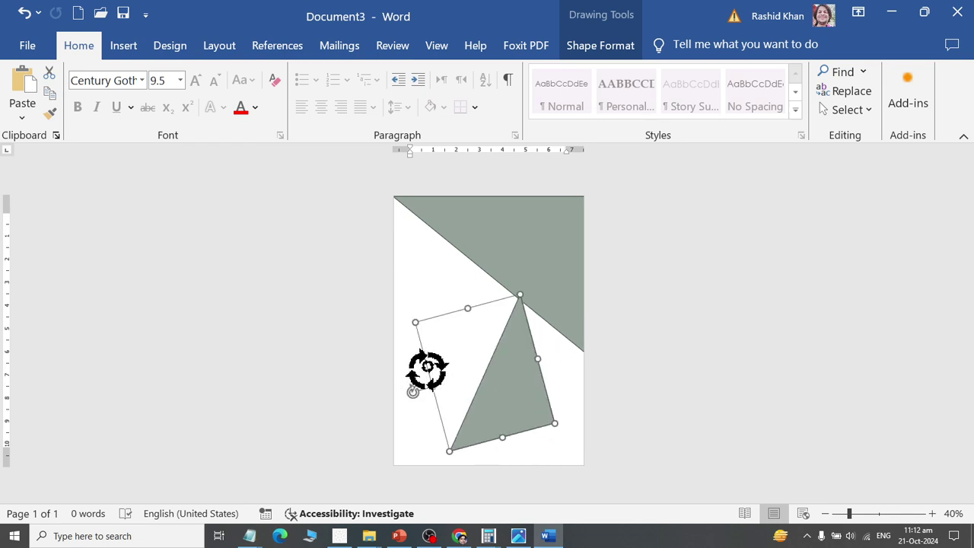
{"action": "left_click_drag", "start_coordinate": [505, 396], "coordinate": [554, 421]}
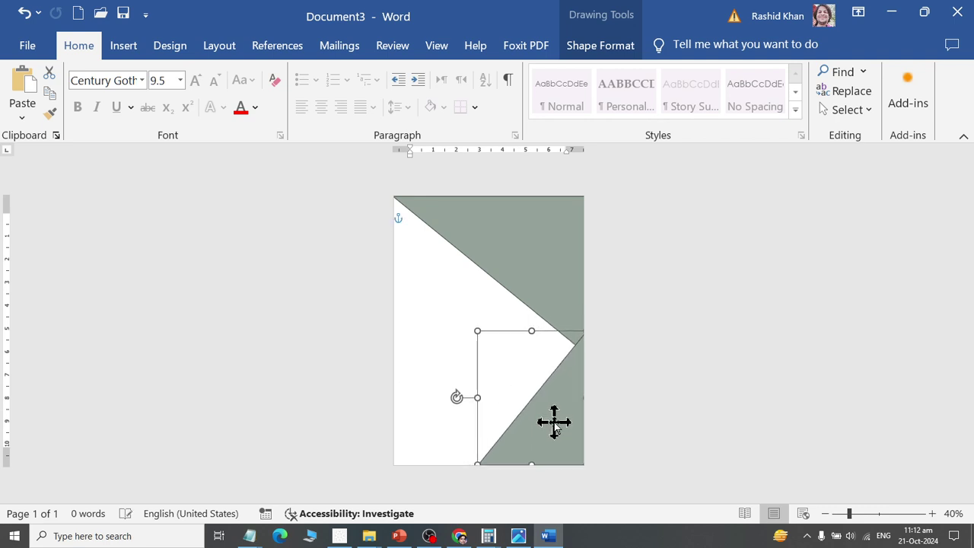
{"action": "key", "text": "alt+Tab"}
{"action": "key", "text": "alt+Tab"}
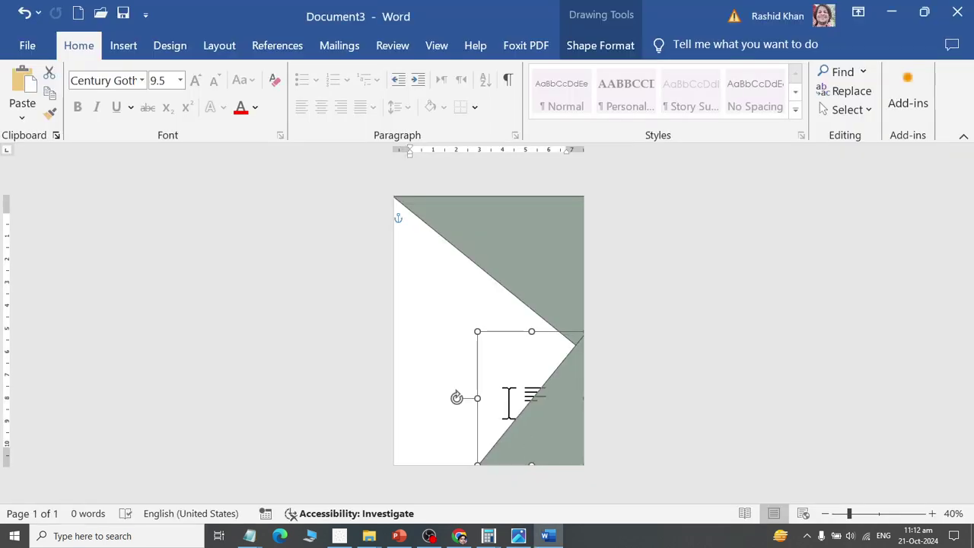
{"action": "left_click_drag", "start_coordinate": [477, 330], "coordinate": [463, 322]}
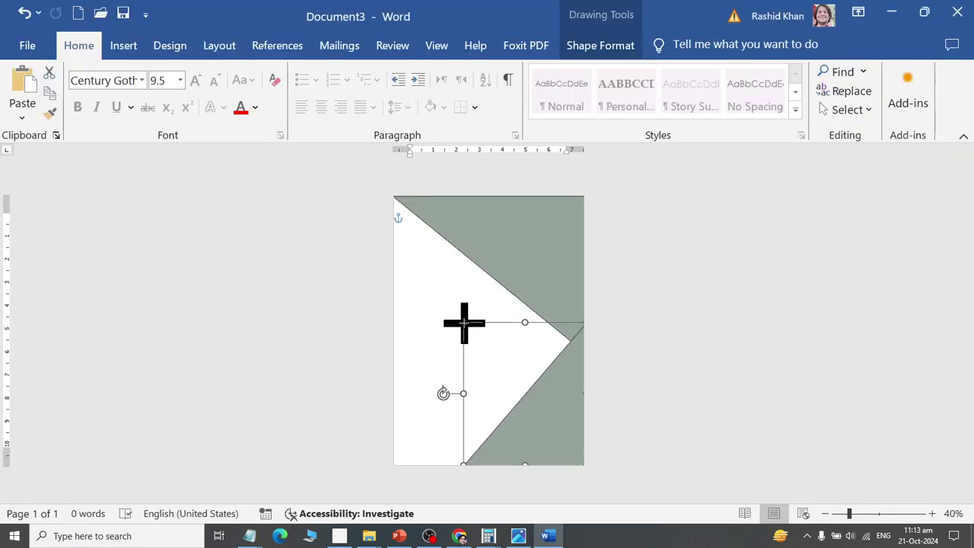
{"action": "left_click", "coordinate": [537, 236]}
{"action": "left_click", "coordinate": [539, 229]}
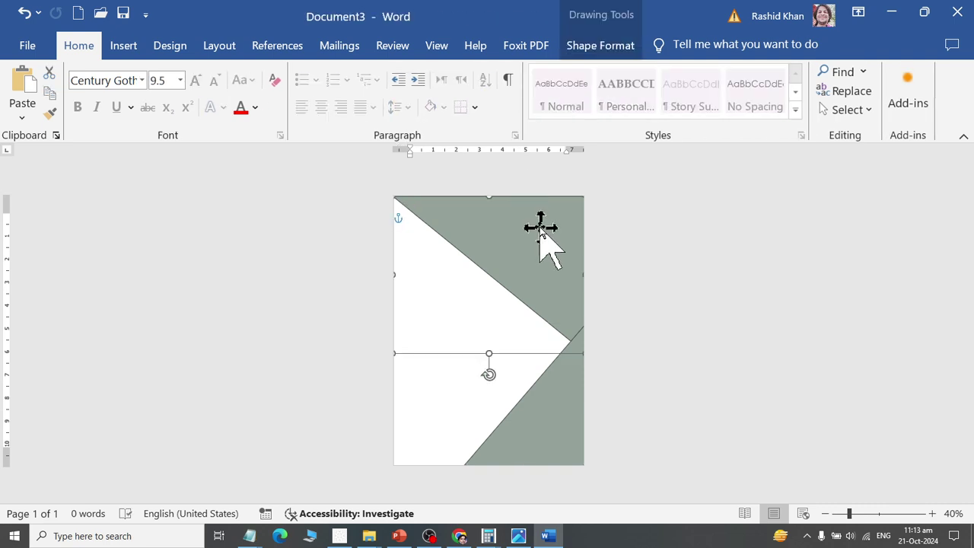
{"action": "left_click", "coordinate": [601, 46]}
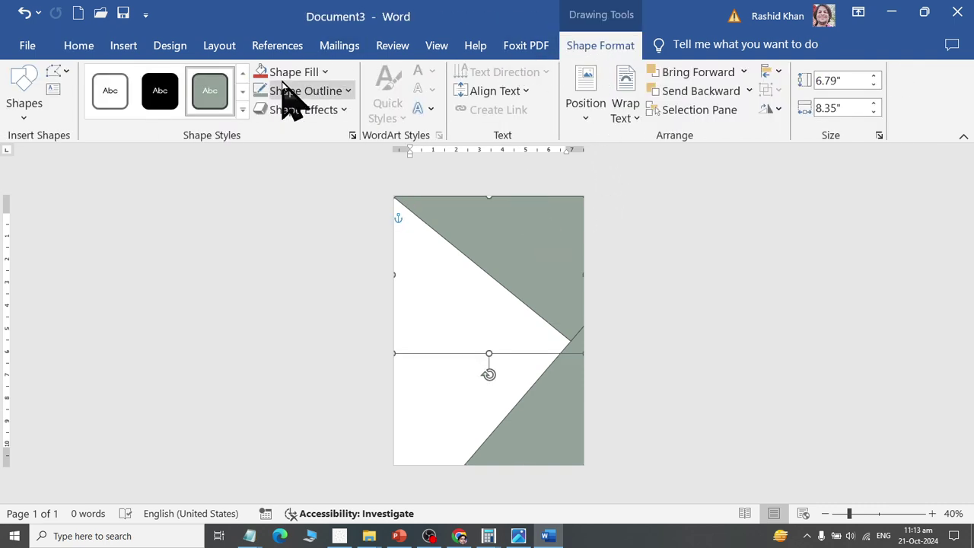
Step: Try a light green fill on the upper triangle and dark red on the lower one
{"action": "left_click", "coordinate": [289, 92]}
{"action": "left_click", "coordinate": [293, 73]}
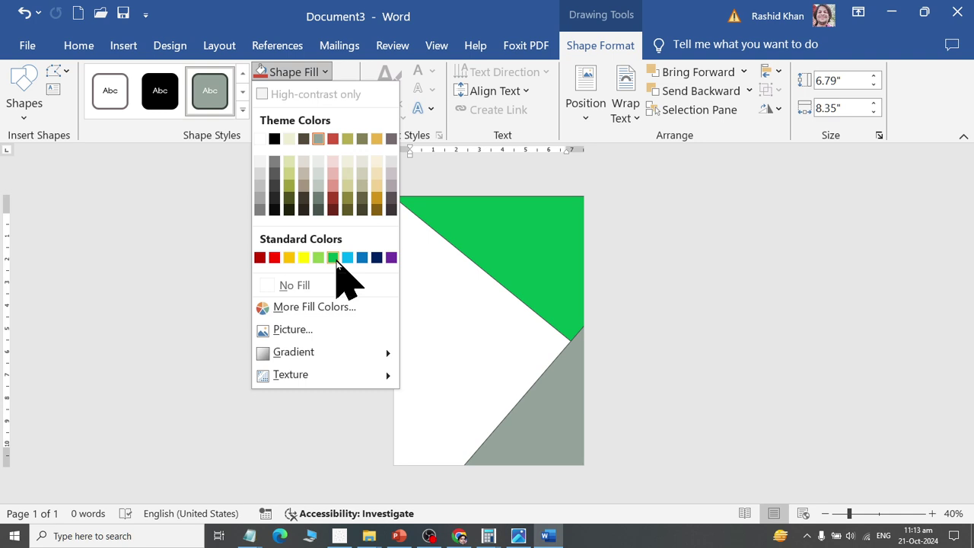
{"action": "left_click", "coordinate": [322, 260]}
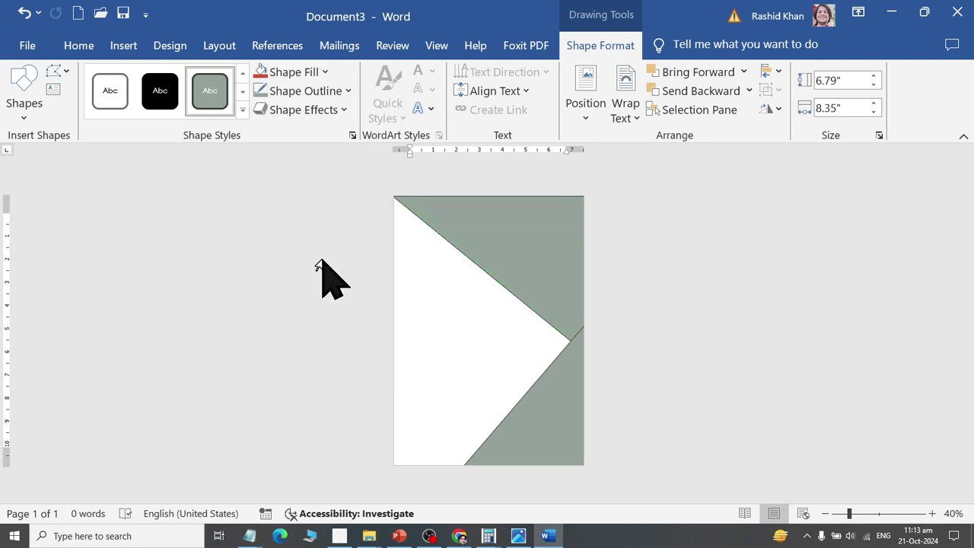
{"action": "left_click", "coordinate": [322, 71]}
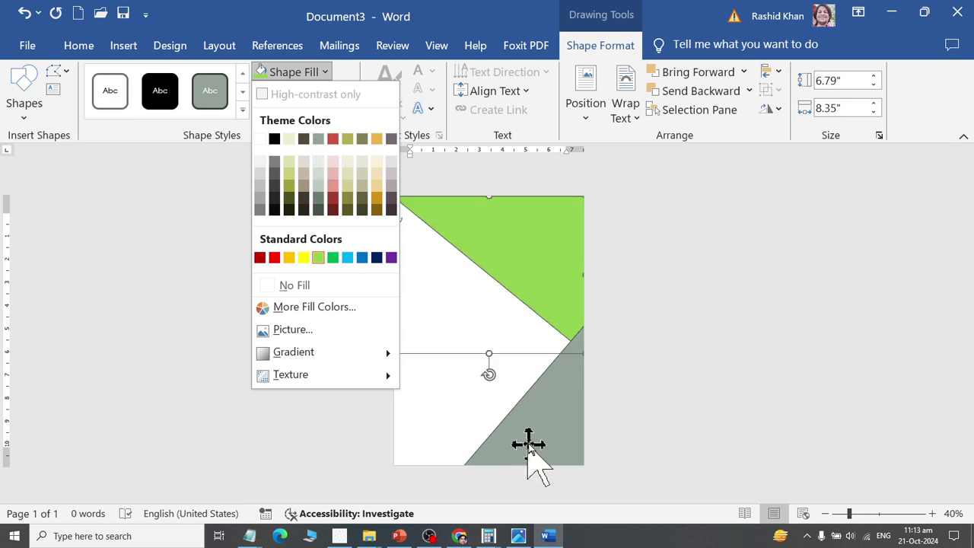
{"action": "left_click", "coordinate": [528, 445]}
{"action": "left_click", "coordinate": [528, 441]}
{"action": "left_click", "coordinate": [312, 70]}
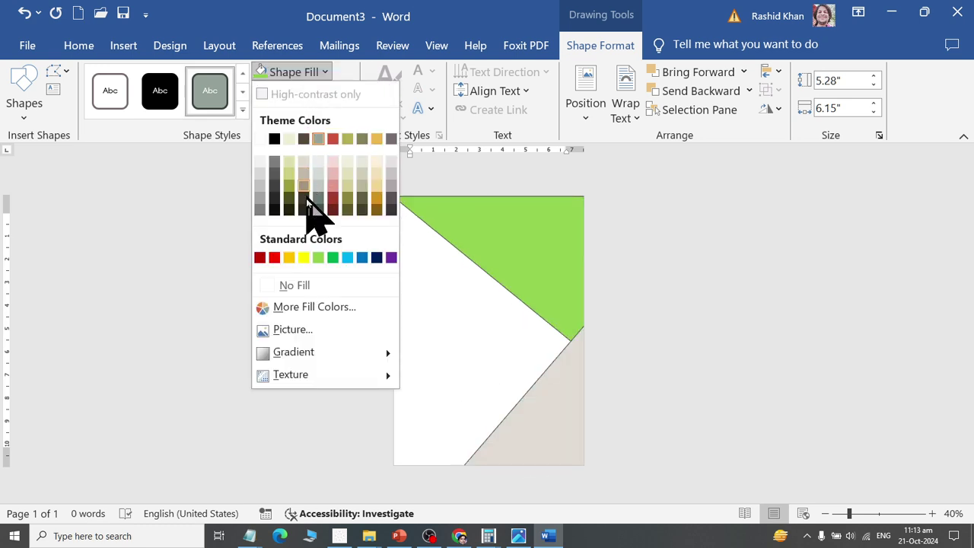
{"action": "left_click", "coordinate": [260, 257]}
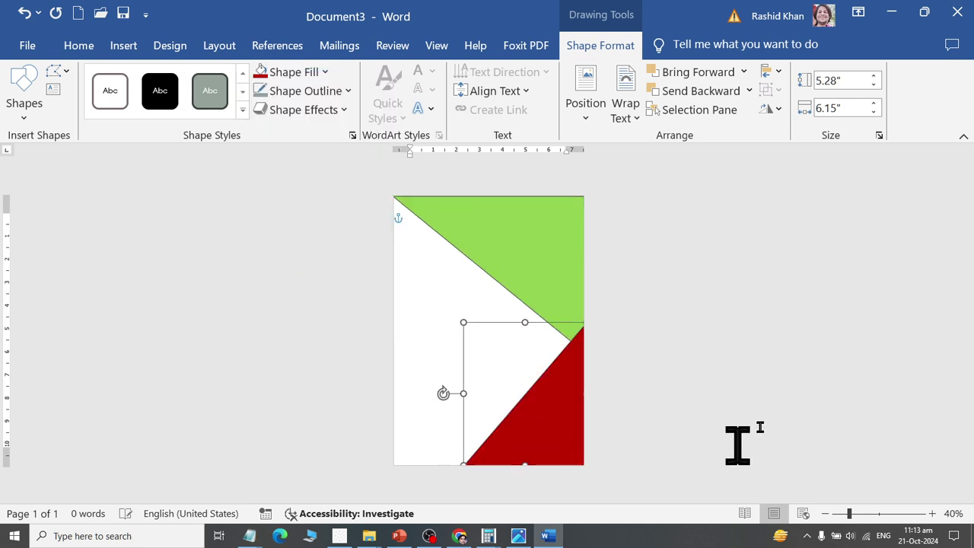
Step: Change the fills to very light grey on the upper triangle and black on the lower
{"action": "left_click", "coordinate": [565, 242]}
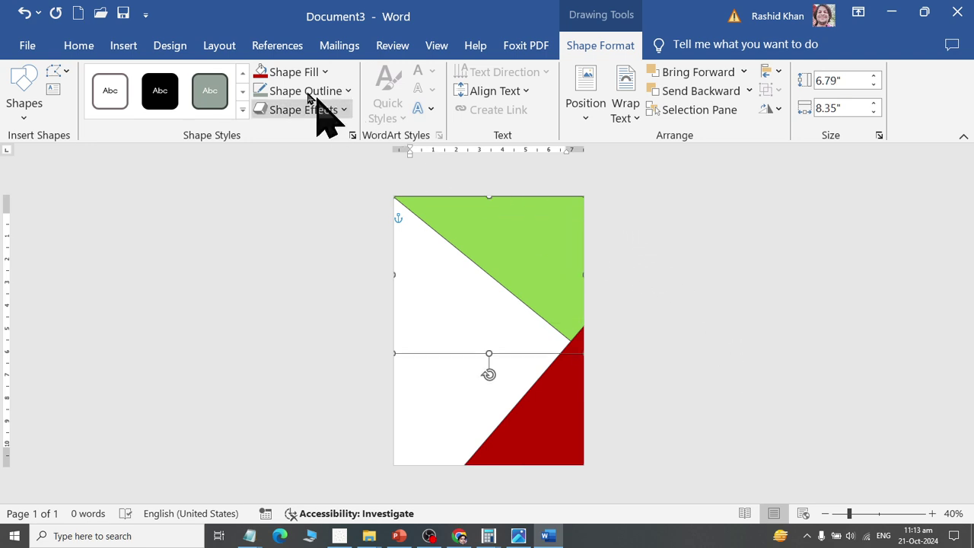
{"action": "left_click", "coordinate": [289, 74]}
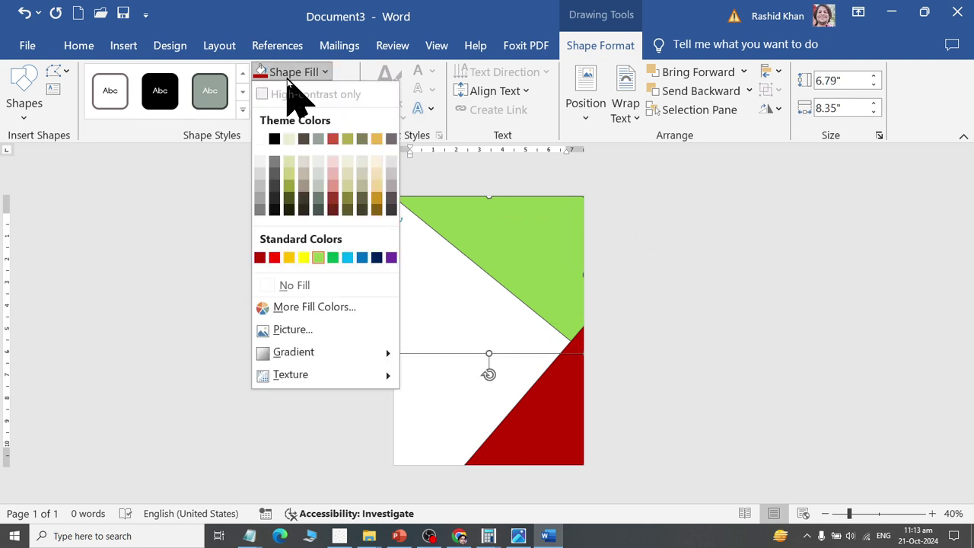
{"action": "left_click", "coordinate": [264, 163]}
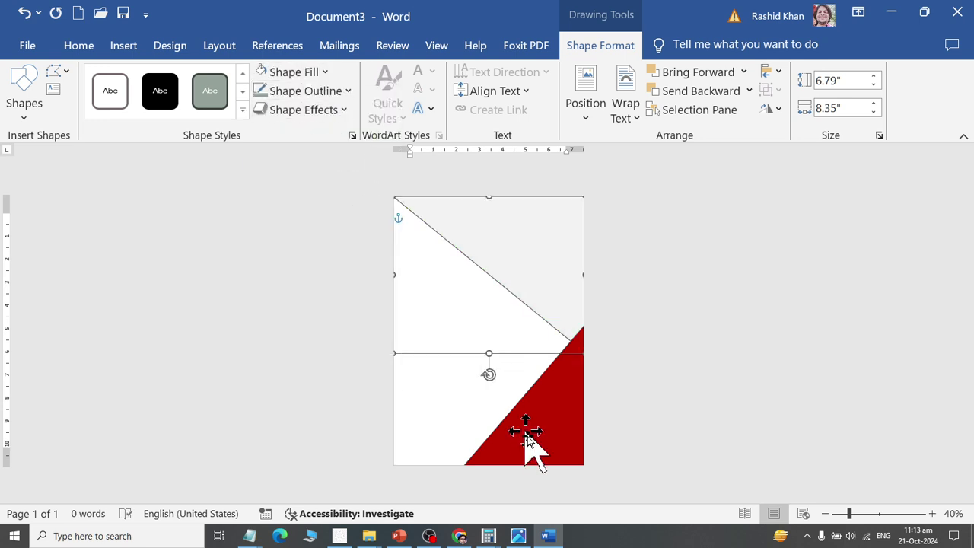
{"action": "left_click", "coordinate": [522, 441]}
{"action": "left_click", "coordinate": [308, 73]}
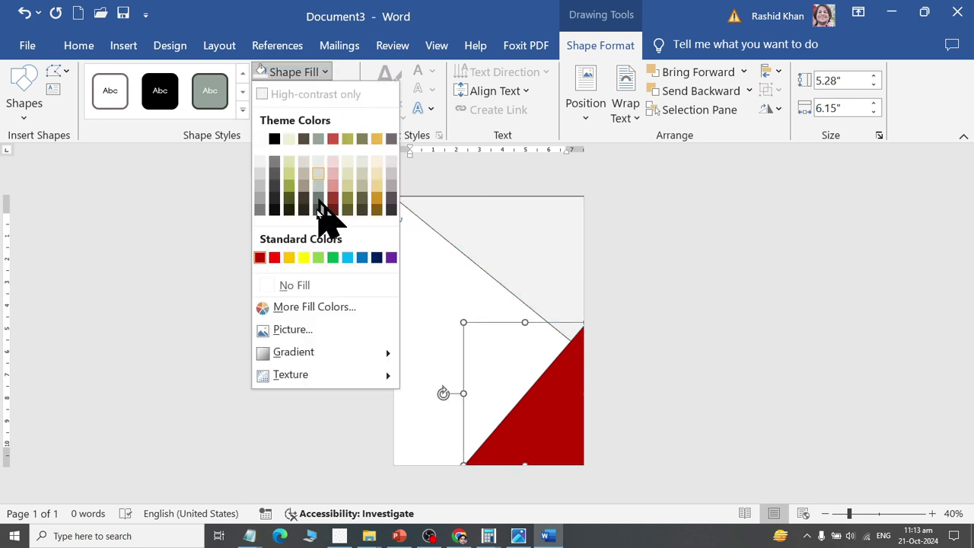
{"action": "left_click", "coordinate": [273, 207]}
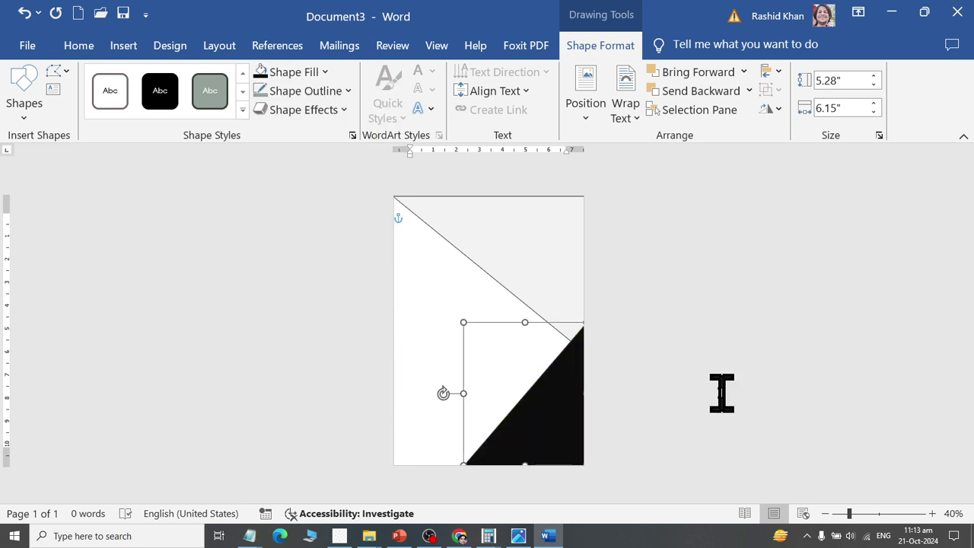
Step: Fill the top triangle gold and the bottom-right triangle grey, comparing with the reference
{"action": "left_click", "coordinate": [548, 251]}
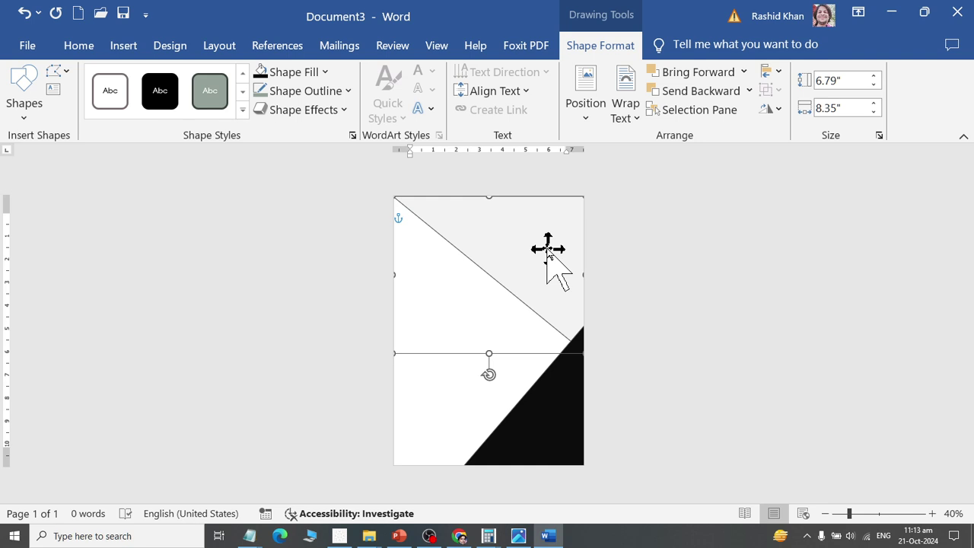
{"action": "left_click", "coordinate": [280, 73]}
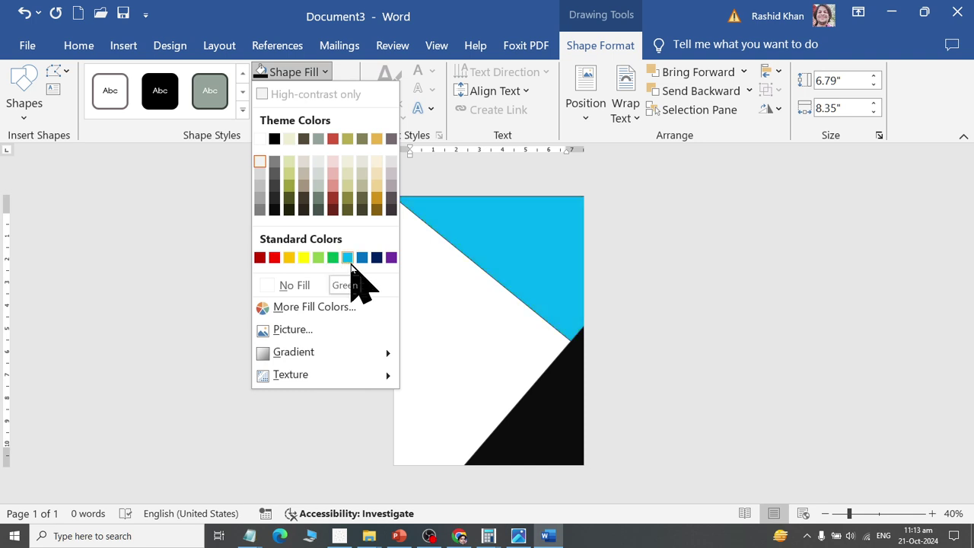
{"action": "left_click", "coordinate": [289, 258]}
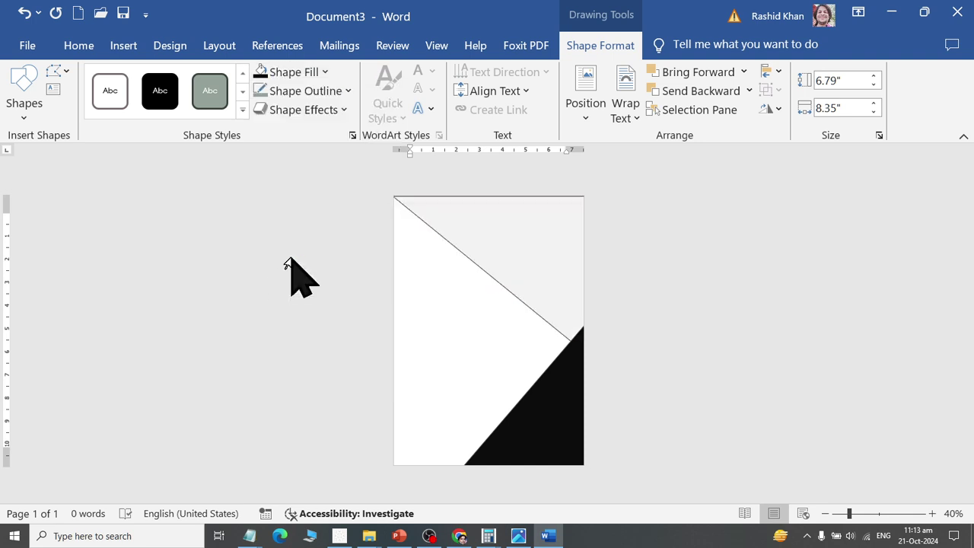
{"action": "key", "text": "alt+Tab"}
{"action": "key", "text": "alt+Tab"}
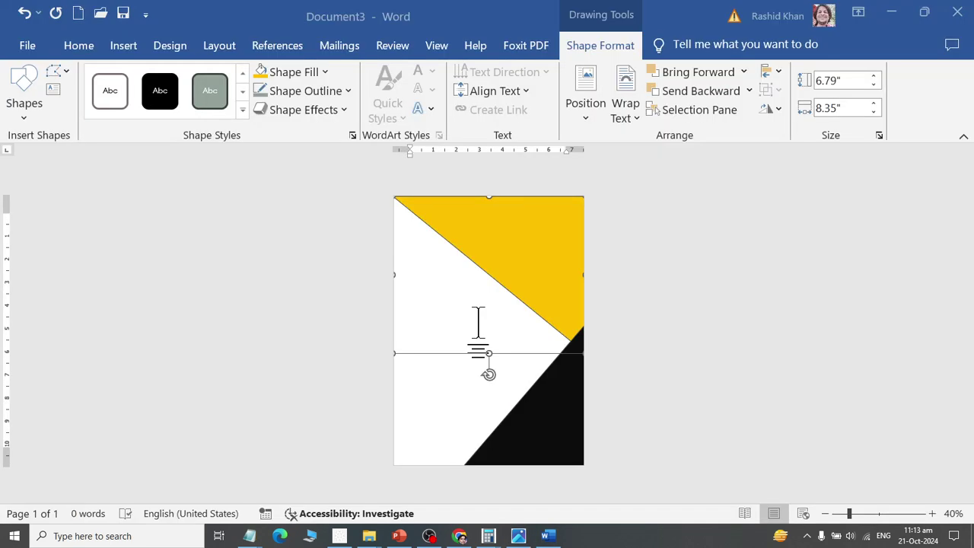
{"action": "left_click", "coordinate": [536, 450]}
{"action": "left_click", "coordinate": [291, 67]}
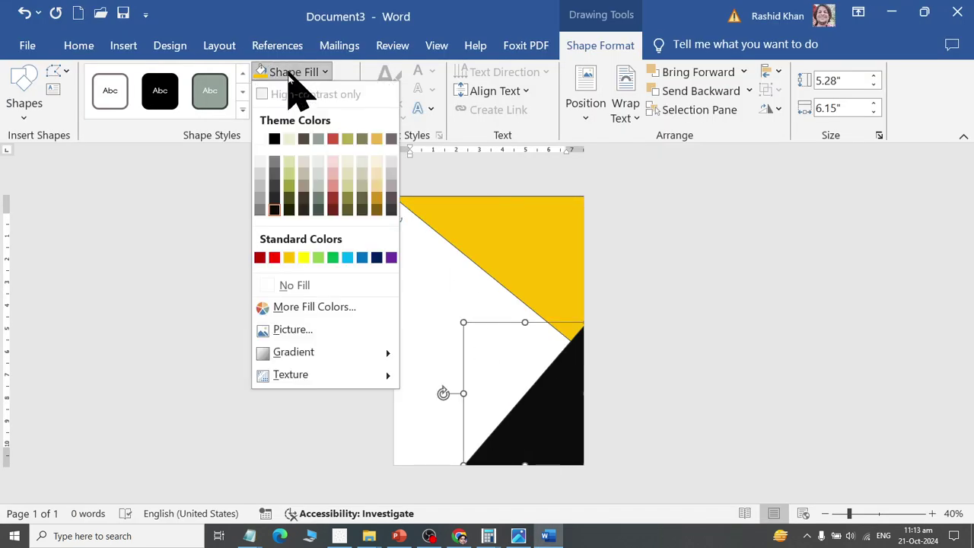
{"action": "left_click", "coordinate": [273, 176]}
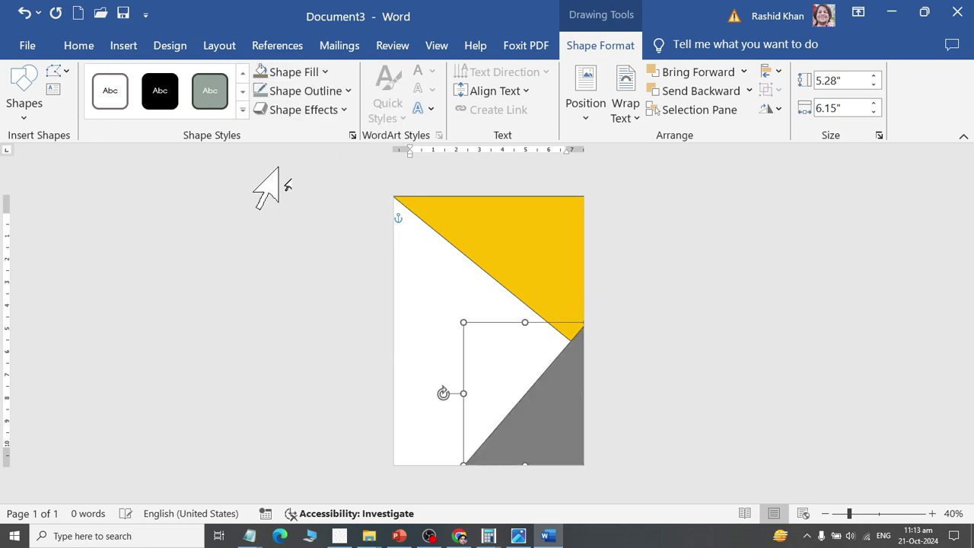
{"action": "left_click", "coordinate": [631, 354]}
{"action": "left_click", "coordinate": [534, 242]}
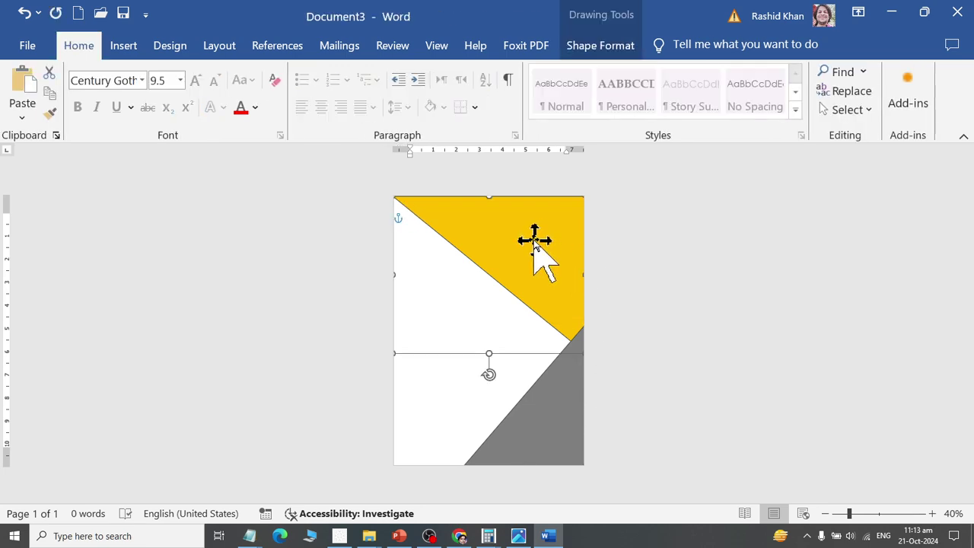
{"action": "key", "text": "alt+Tab"}
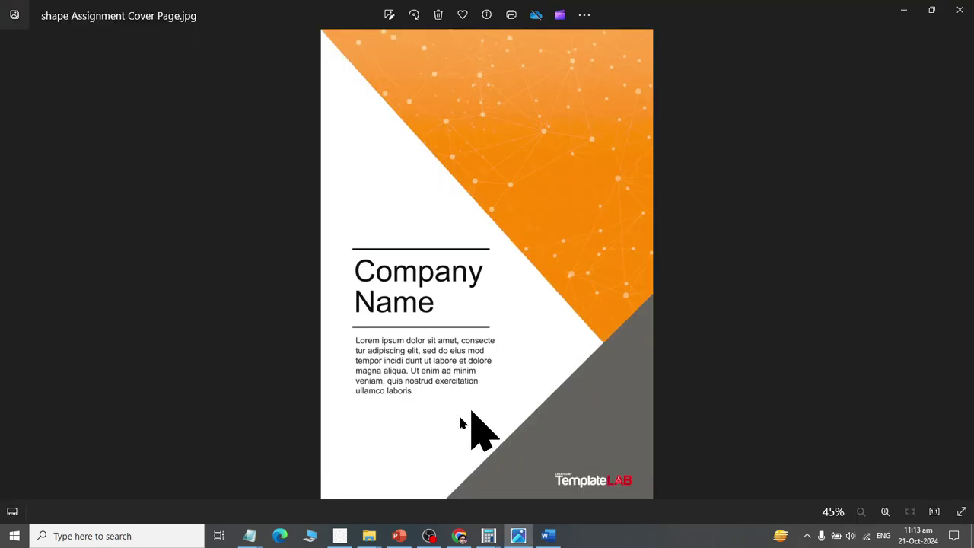
Step: Set No Outline on both the gold and grey triangles, then compare with the reference
{"action": "key", "text": "alt+Tab"}
{"action": "left_click", "coordinate": [608, 47]}
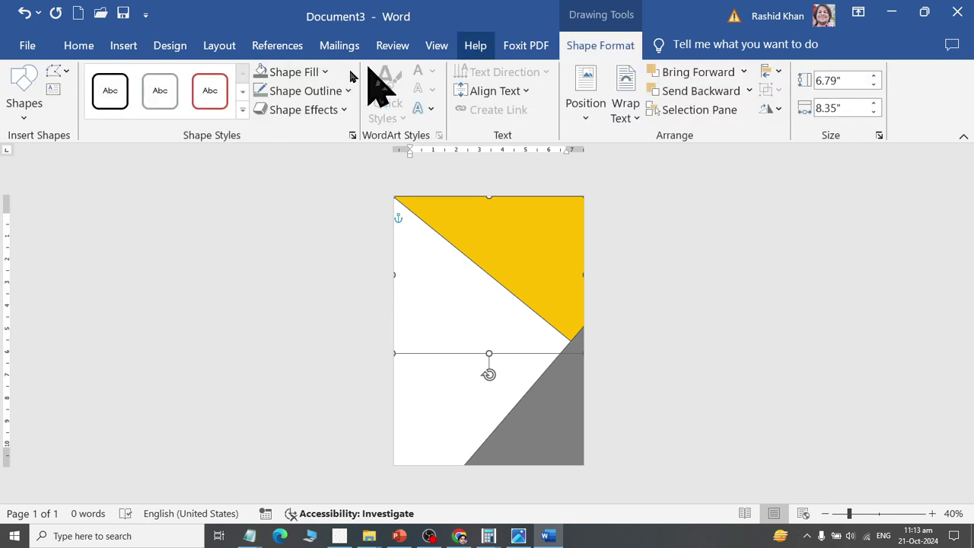
{"action": "left_click", "coordinate": [309, 91]}
{"action": "left_click", "coordinate": [298, 304]}
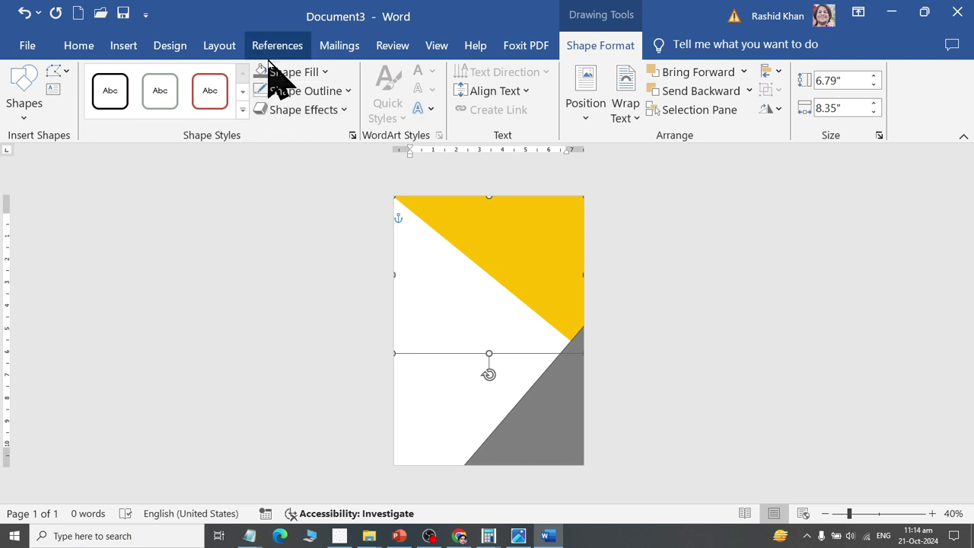
{"action": "left_click", "coordinate": [540, 383]}
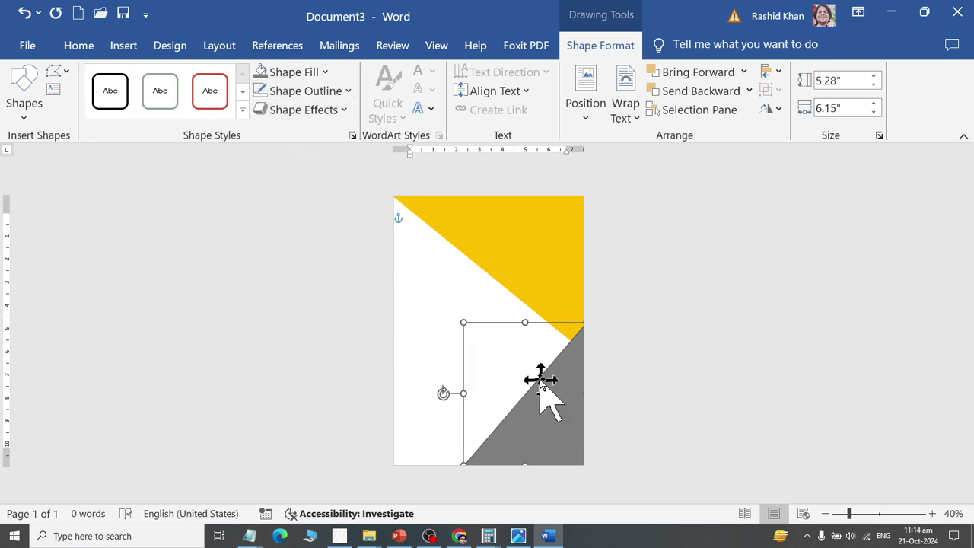
{"action": "left_click", "coordinate": [343, 91]}
{"action": "left_click", "coordinate": [303, 309]}
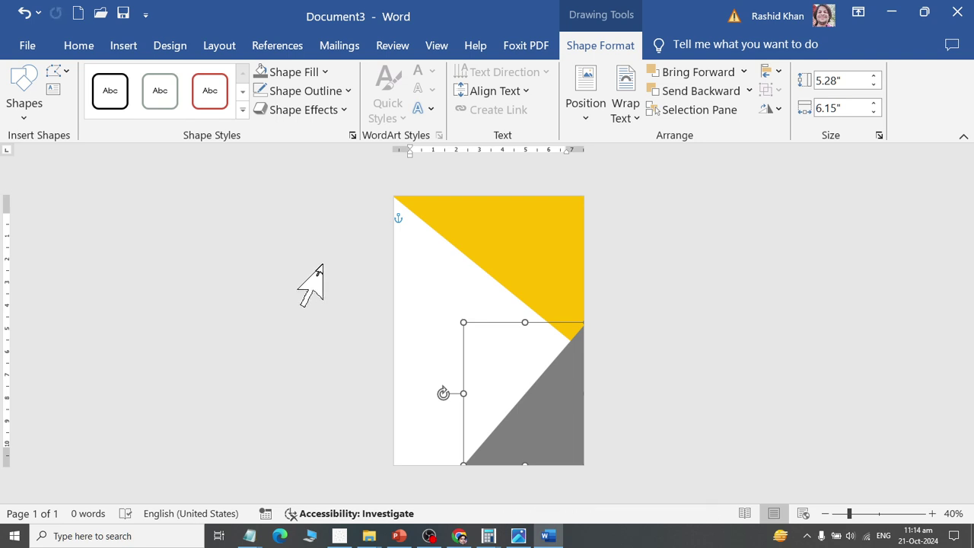
{"action": "key", "text": "alt+Tab"}
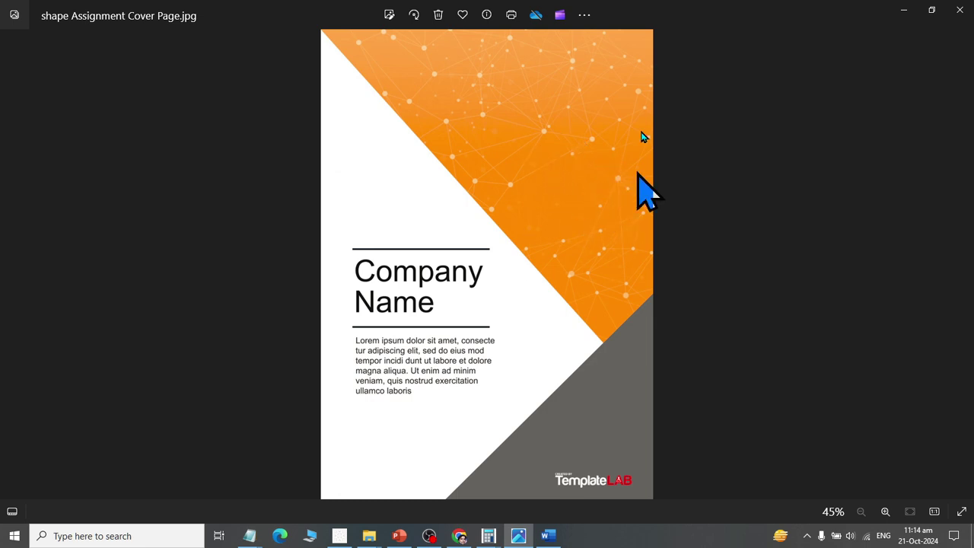
{"action": "key", "text": "alt+Tab"}
Step: Open the gold triangle's detailed fill settings and switch it to Pattern fill
{"action": "left_click", "coordinate": [513, 254]}
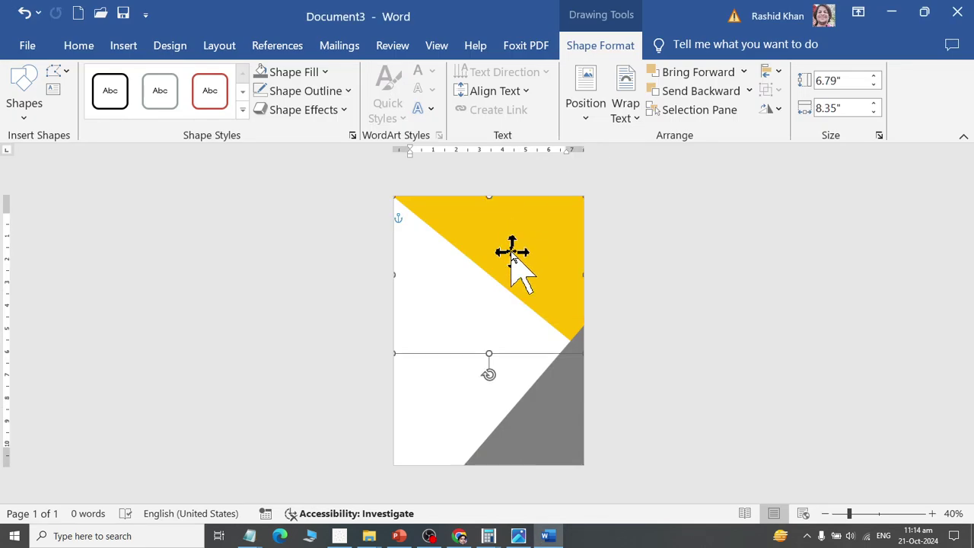
{"action": "left_click", "coordinate": [318, 73]}
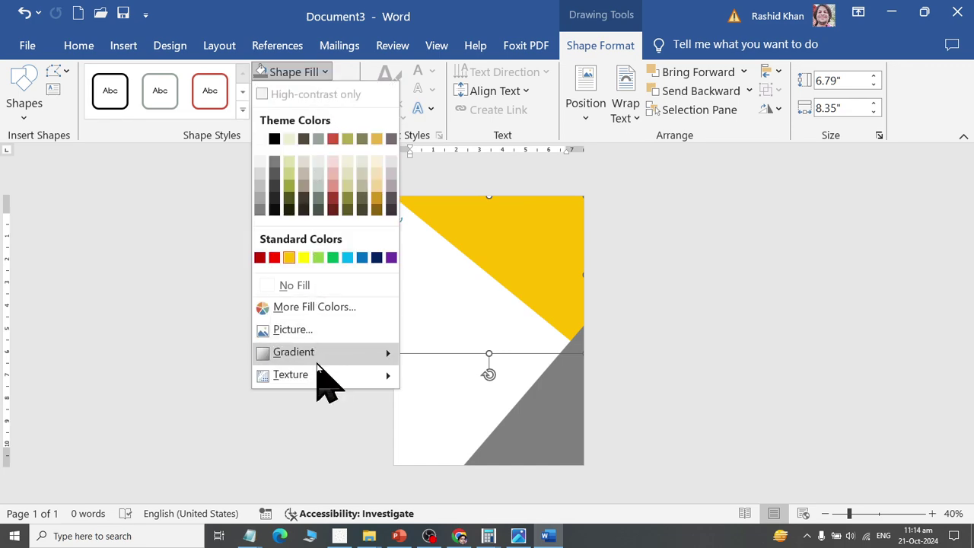
{"action": "mouse_move", "coordinate": [318, 373]}
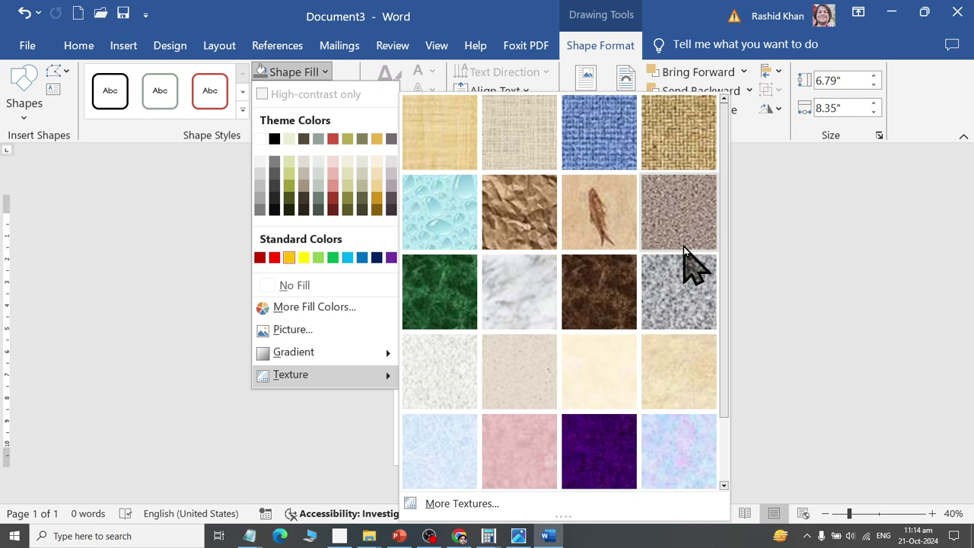
{"action": "scroll", "coordinate": [685, 265], "scroll_direction": "down", "scroll_amount": 1}
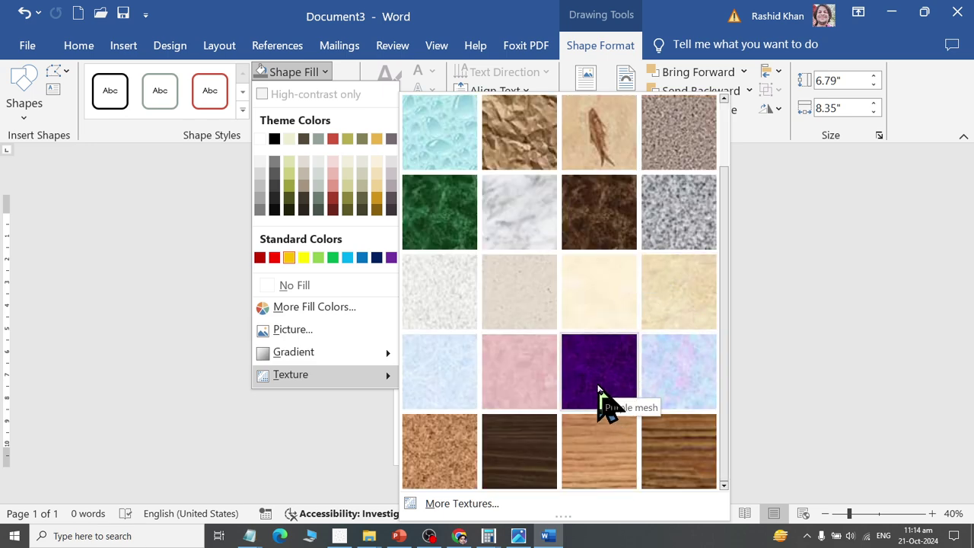
{"action": "left_click", "coordinate": [525, 502]}
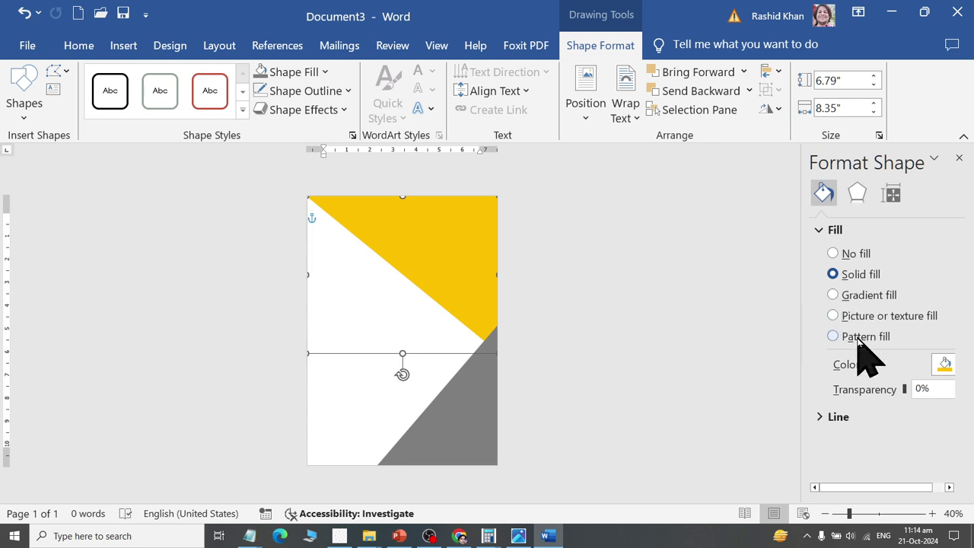
{"action": "left_click", "coordinate": [858, 339]}
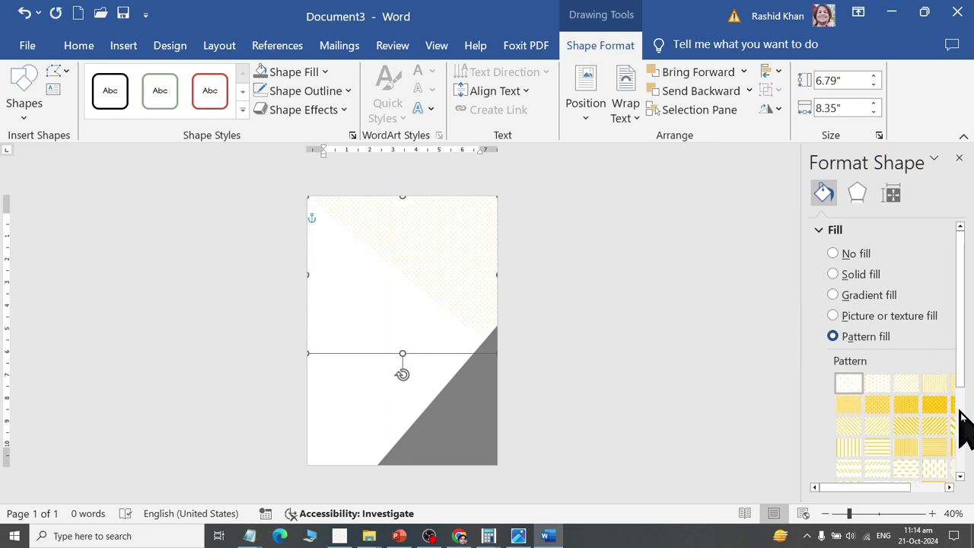
Step: Try brick, grid and stripe patterns, then revert the triangle to solid gold
{"action": "scroll", "coordinate": [958, 411], "scroll_direction": "down", "scroll_amount": 3}
{"action": "left_click", "coordinate": [941, 354]}
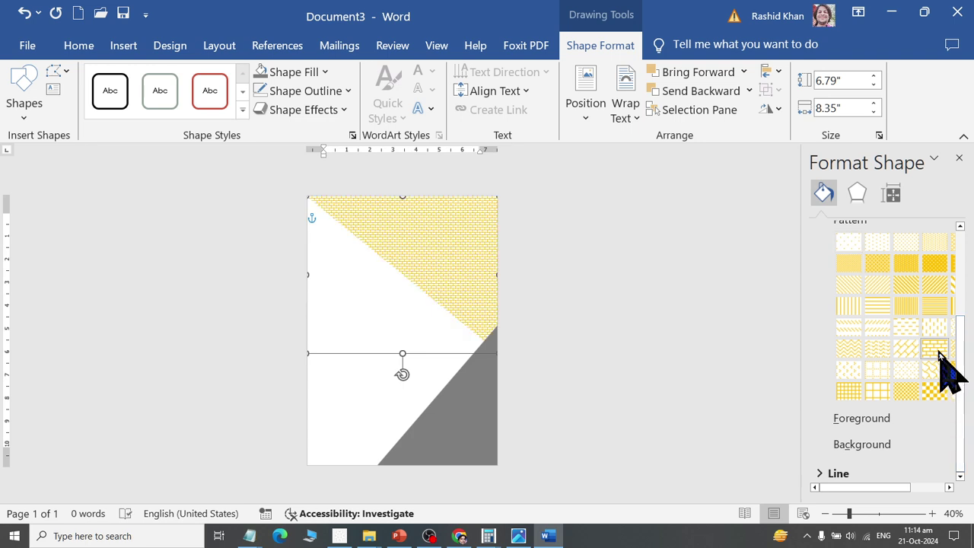
{"action": "left_click", "coordinate": [935, 305]}
{"action": "left_click", "coordinate": [934, 263]}
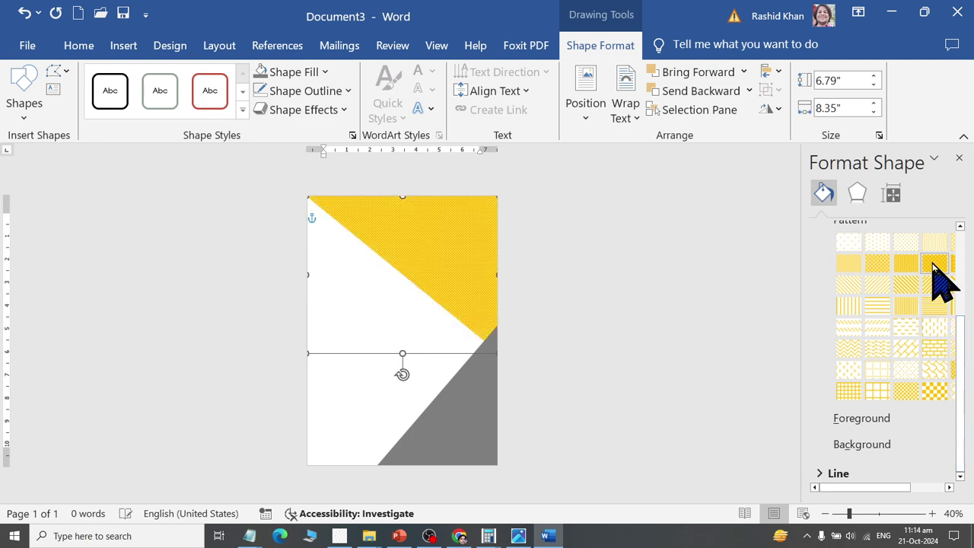
{"action": "left_click", "coordinate": [849, 391]}
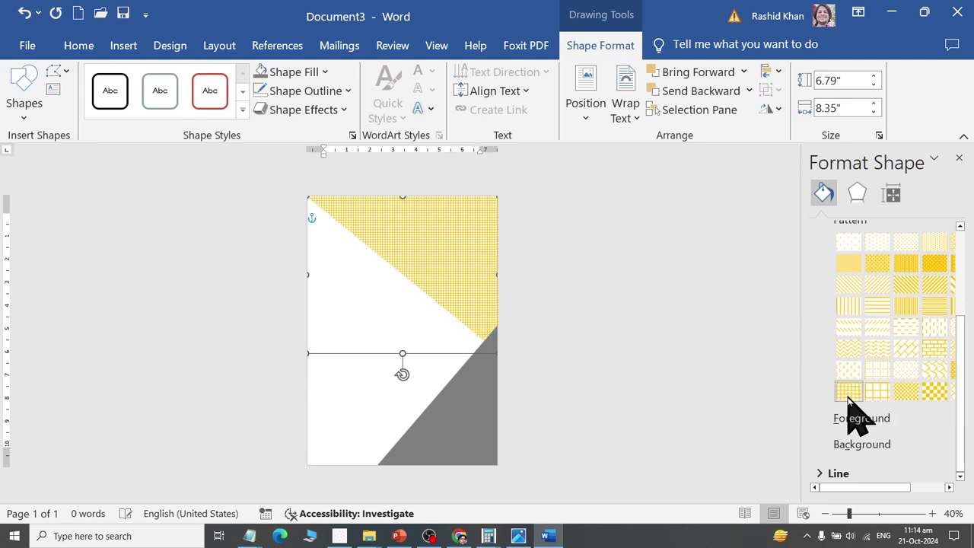
{"action": "left_click", "coordinate": [859, 309]}
{"action": "left_click", "coordinate": [876, 288]}
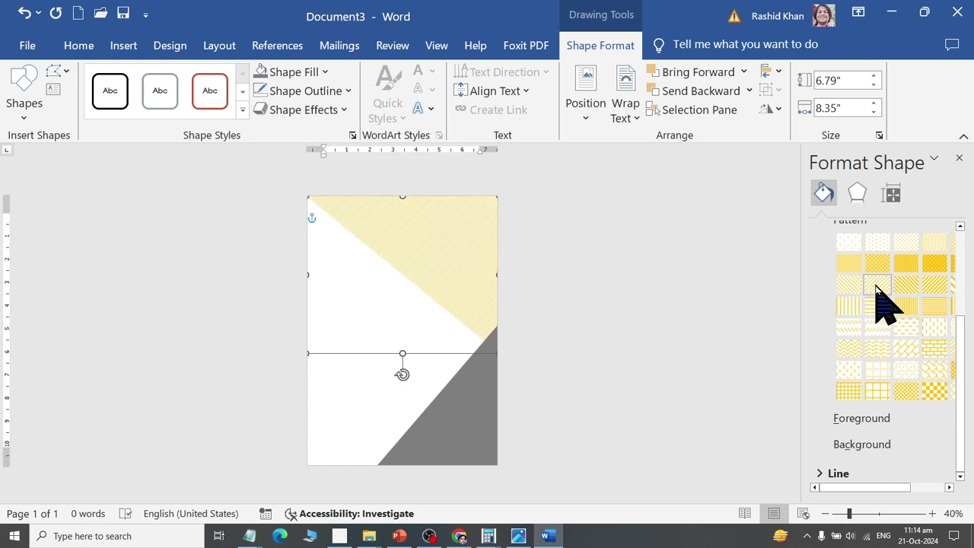
{"action": "left_click", "coordinate": [902, 287]}
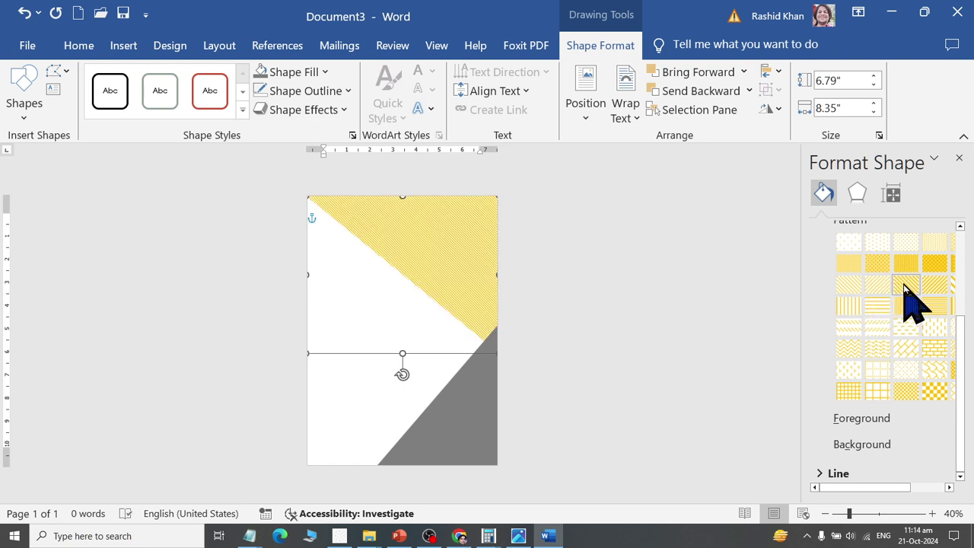
{"action": "scroll", "coordinate": [497, 191], "scroll_direction": "up", "scroll_amount": 5, "text": "ctrl"}
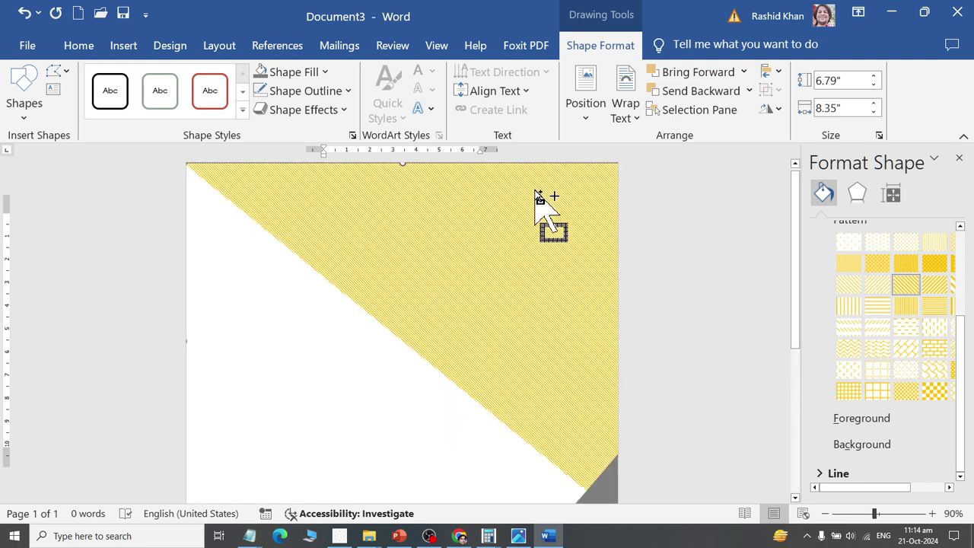
{"action": "left_click", "coordinate": [290, 72]}
{"action": "left_click", "coordinate": [289, 257]}
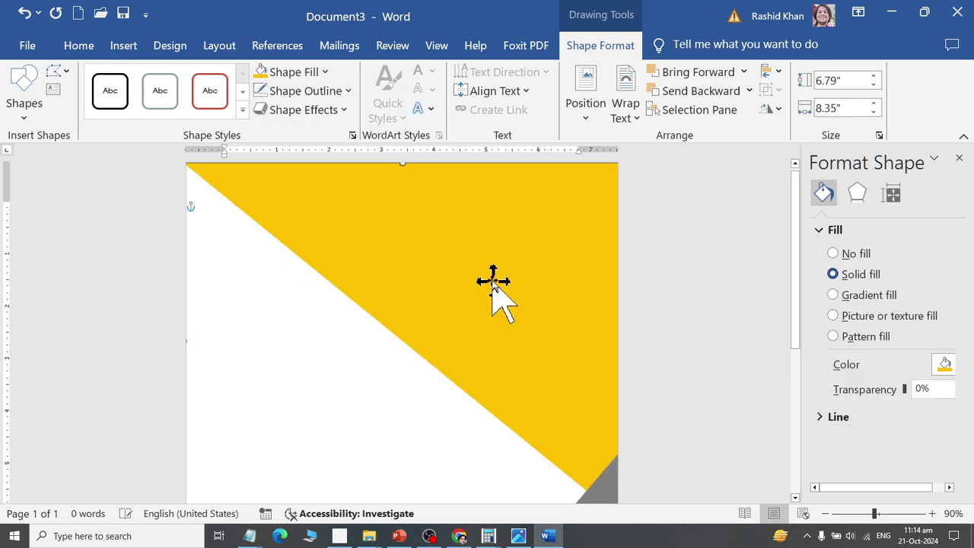
Step: Switch to pattern fill again, trying dense diagonal lines and small waves before undoing
{"action": "left_click_drag", "start_coordinate": [491, 282], "coordinate": [479, 276]}
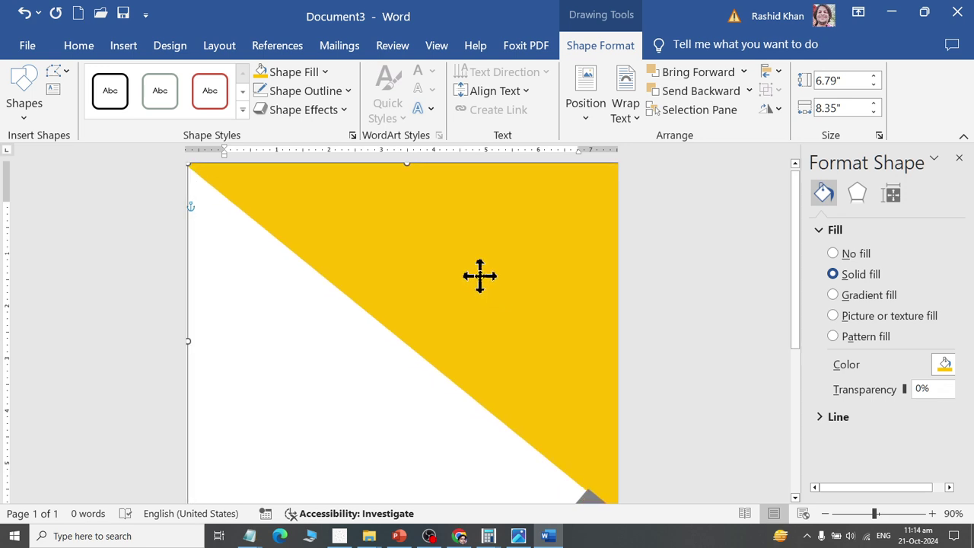
{"action": "left_click", "coordinate": [873, 341]}
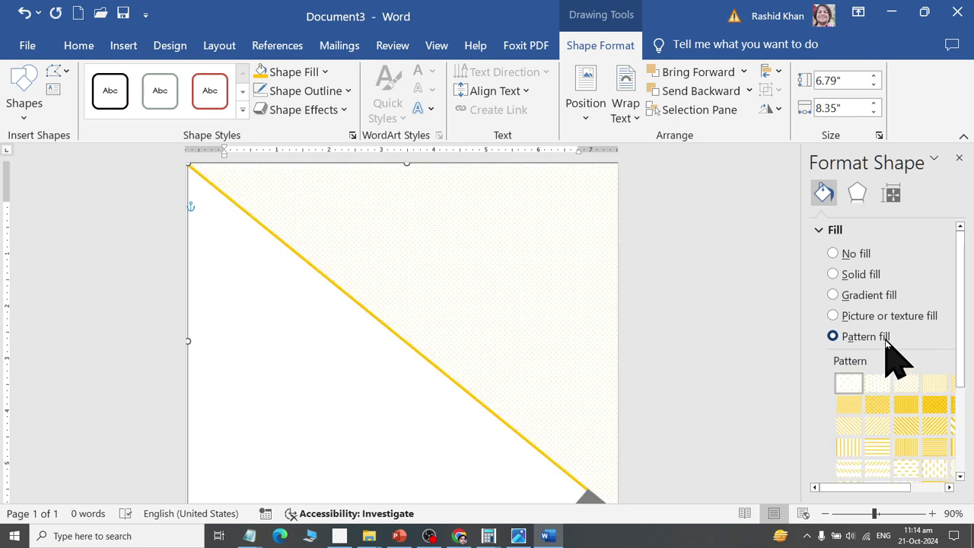
{"action": "scroll", "coordinate": [884, 343], "scroll_direction": "down", "scroll_amount": 2}
{"action": "scroll", "coordinate": [885, 370], "scroll_direction": "down", "scroll_amount": 3}
{"action": "left_click", "coordinate": [910, 332]}
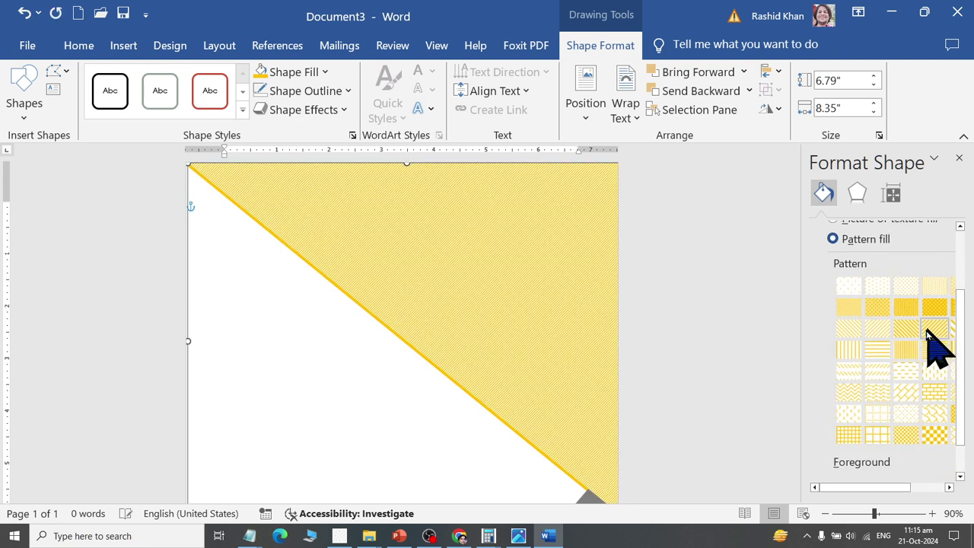
{"action": "left_click", "coordinate": [906, 371]}
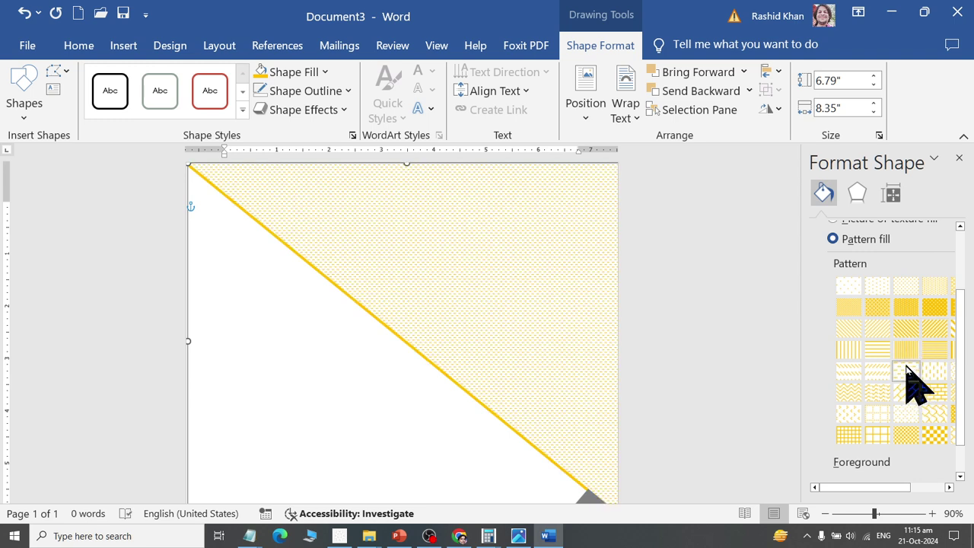
{"action": "scroll", "coordinate": [894, 403], "scroll_direction": "down", "scroll_amount": 2}
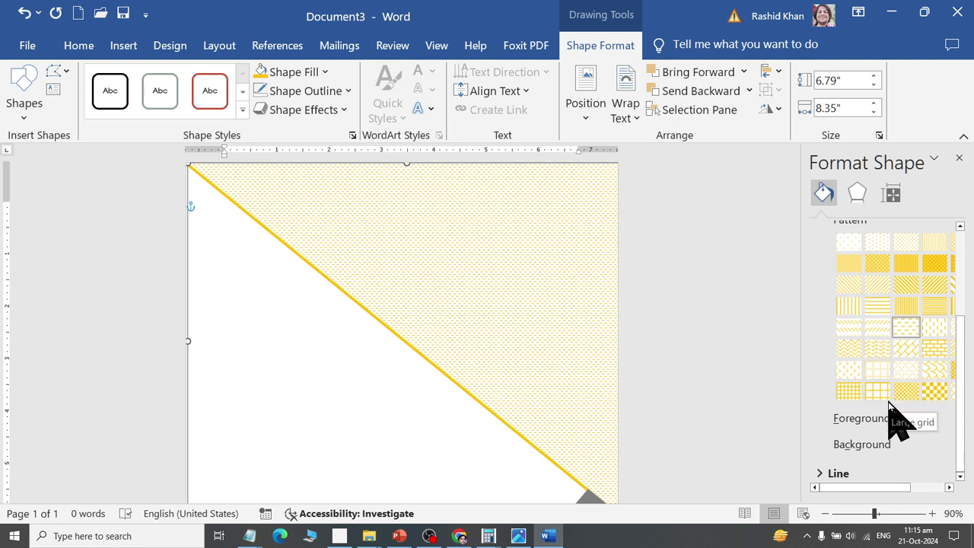
{"action": "key", "text": "ctrl+z"}
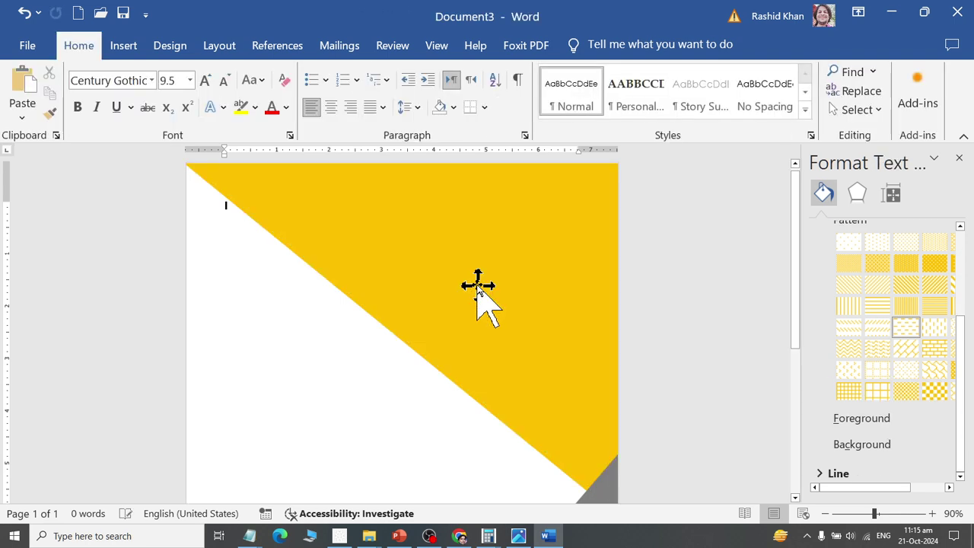
Step: Apply a bright yellow dotted pattern fill to the triangle and deselect it
{"action": "left_click", "coordinate": [867, 340]}
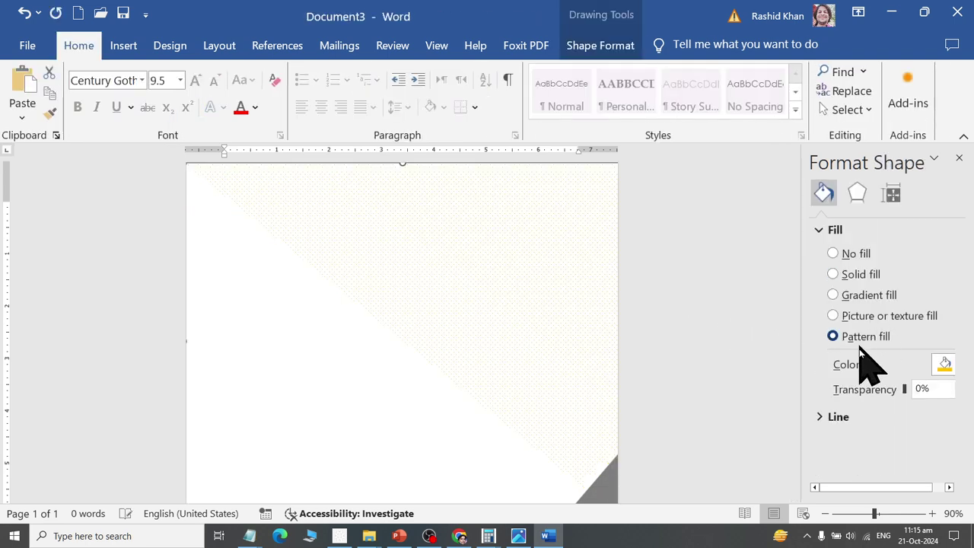
{"action": "left_click", "coordinate": [938, 408]}
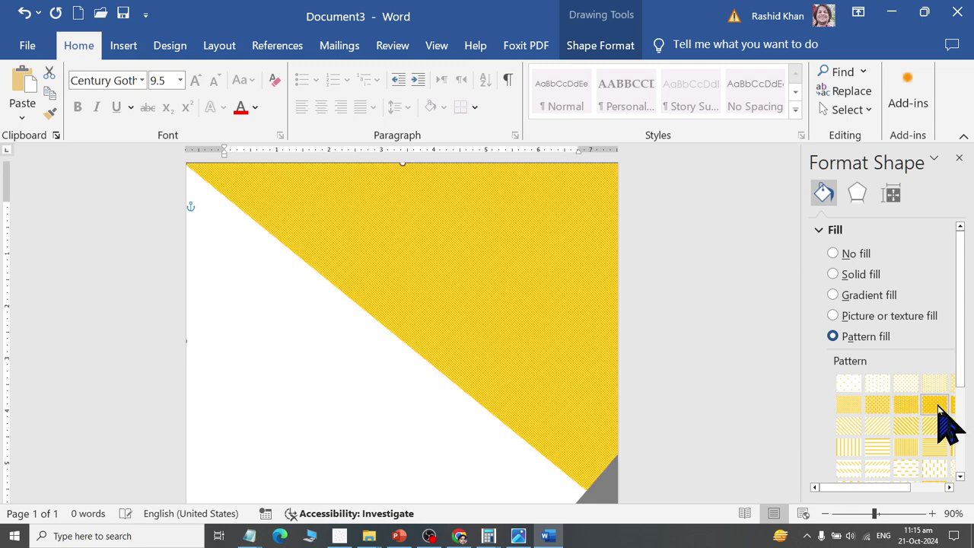
{"action": "left_click", "coordinate": [938, 388]}
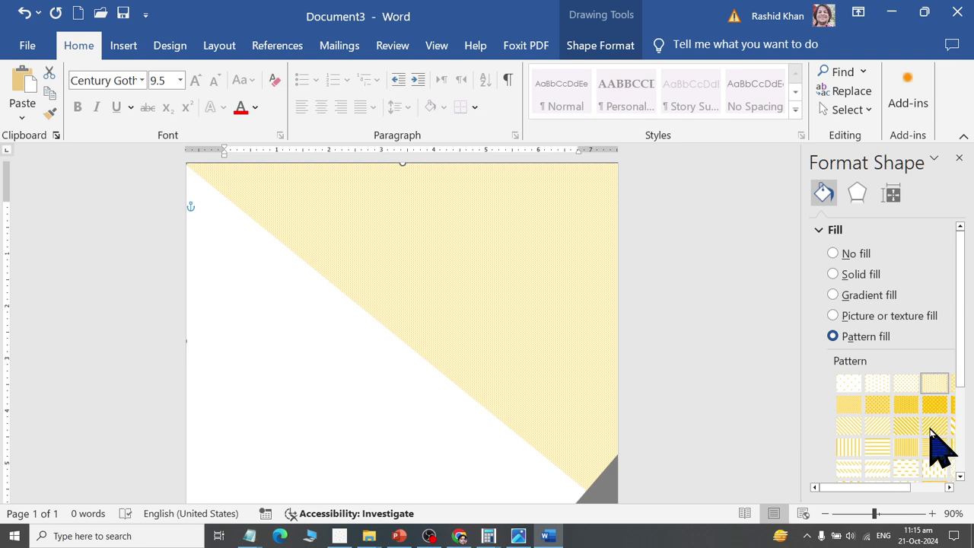
{"action": "scroll", "coordinate": [930, 431], "scroll_direction": "down", "scroll_amount": 3}
{"action": "left_click_drag", "start_coordinate": [909, 491], "coordinate": [936, 487]}
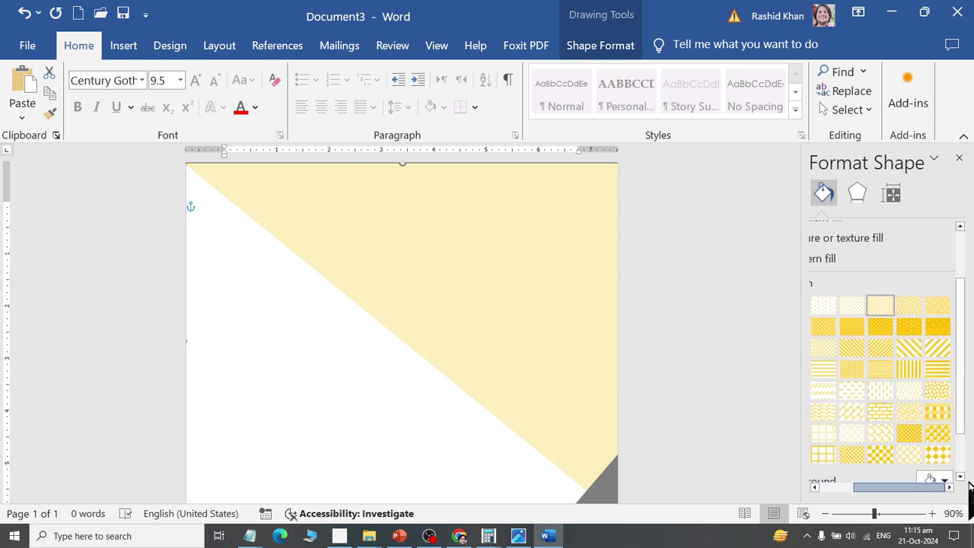
{"action": "left_click", "coordinate": [942, 332]}
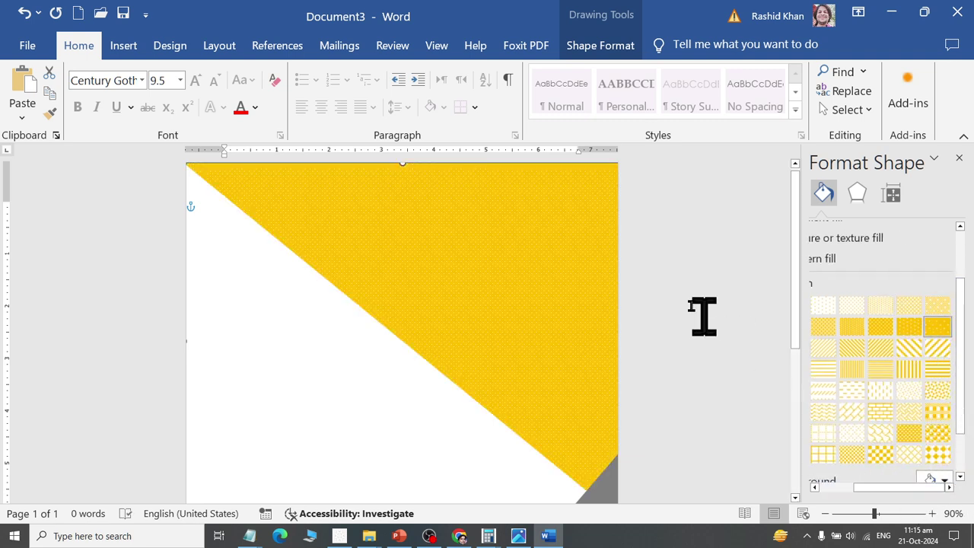
{"action": "left_click", "coordinate": [691, 246]}
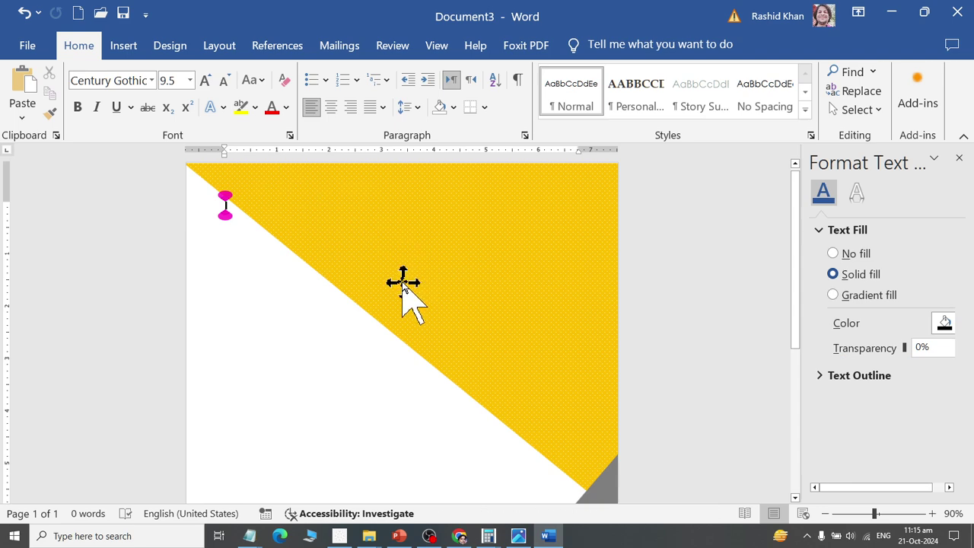
Step: In Chrome's Google Images tab, replace the search query with 'Pattern' and run it
{"action": "left_click", "coordinate": [460, 537]}
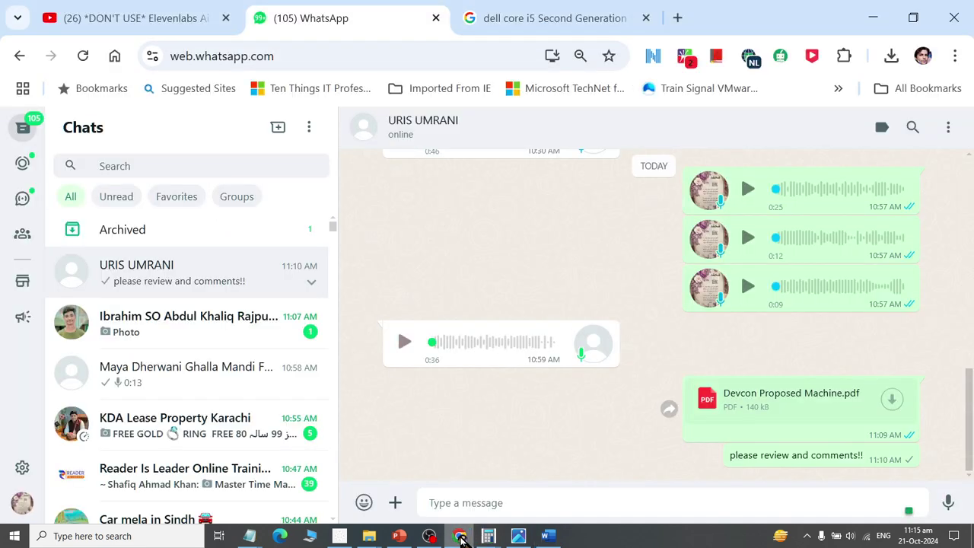
{"action": "left_click", "coordinate": [508, 22]}
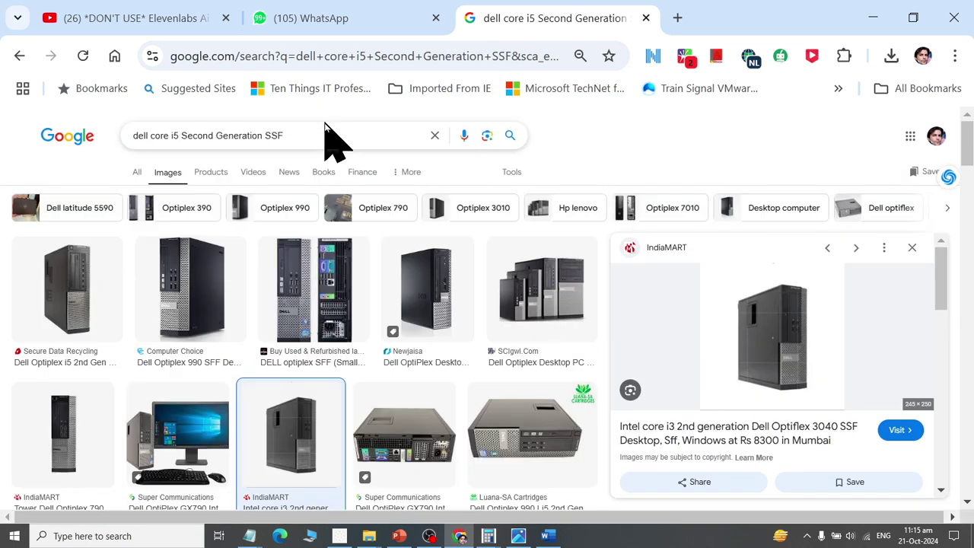
{"action": "triple_click", "coordinate": [327, 137]}
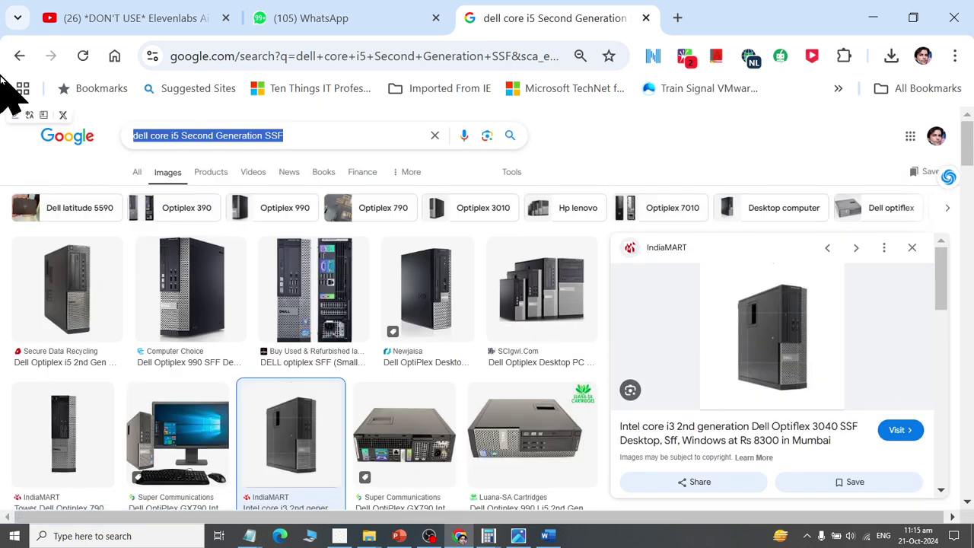
{"action": "type", "text": "Patter"}
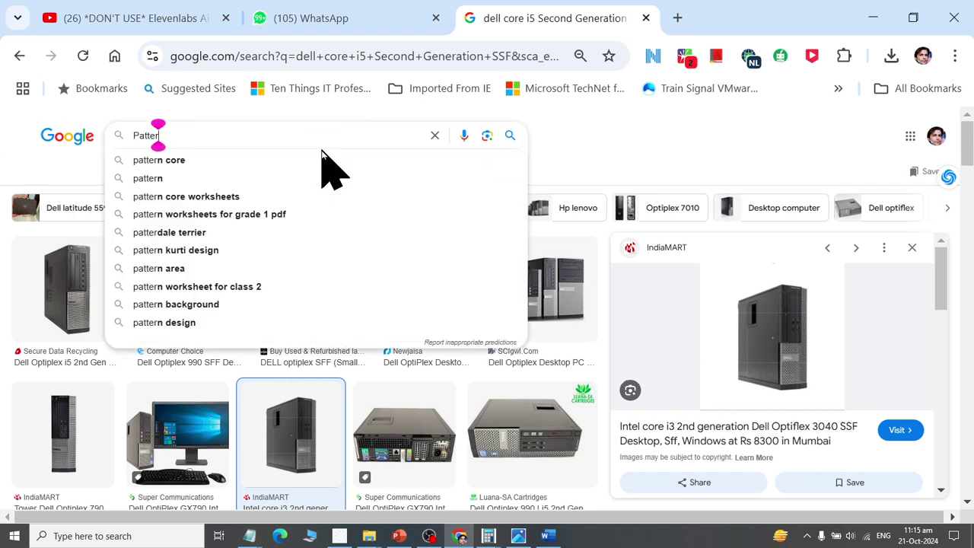
{"action": "type", "text": "n"}
{"action": "key", "text": "Return"}
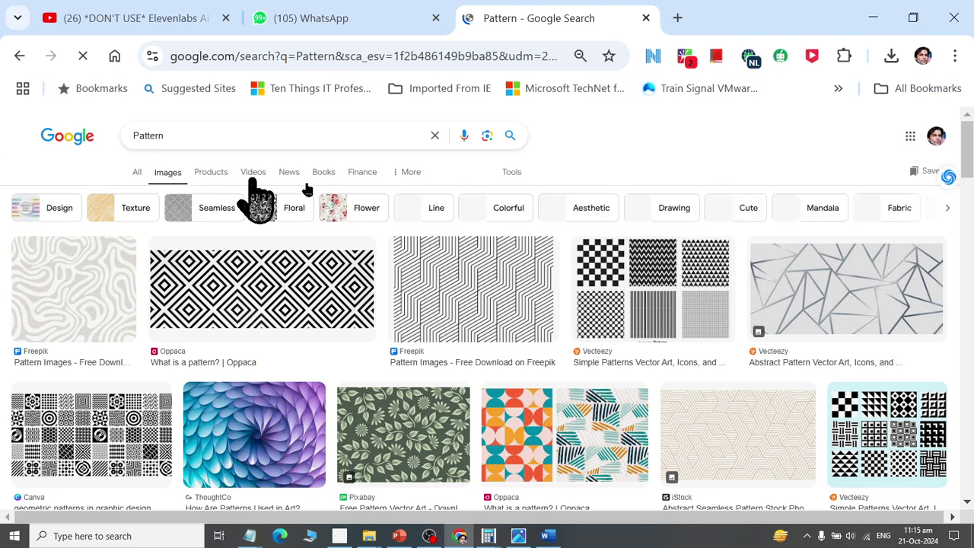
Step: Scroll through the Pattern image results to browse the geometric, floral and abstract examples
{"action": "scroll", "coordinate": [374, 206], "scroll_direction": "down", "scroll_amount": 1}
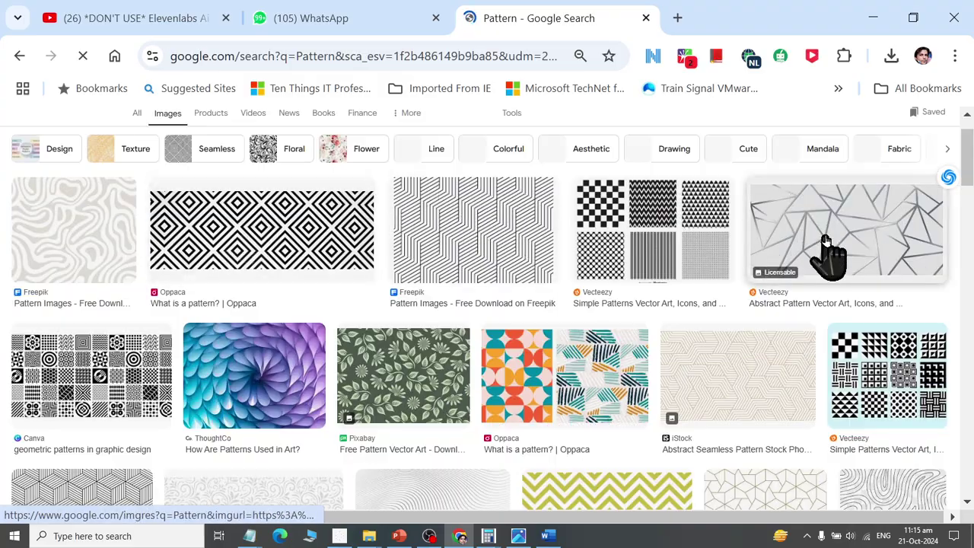
{"action": "scroll", "coordinate": [826, 257], "scroll_direction": "down", "scroll_amount": 1}
{"action": "scroll", "coordinate": [826, 256], "scroll_direction": "down", "scroll_amount": 1}
{"action": "scroll", "coordinate": [603, 281], "scroll_direction": "down", "scroll_amount": 2}
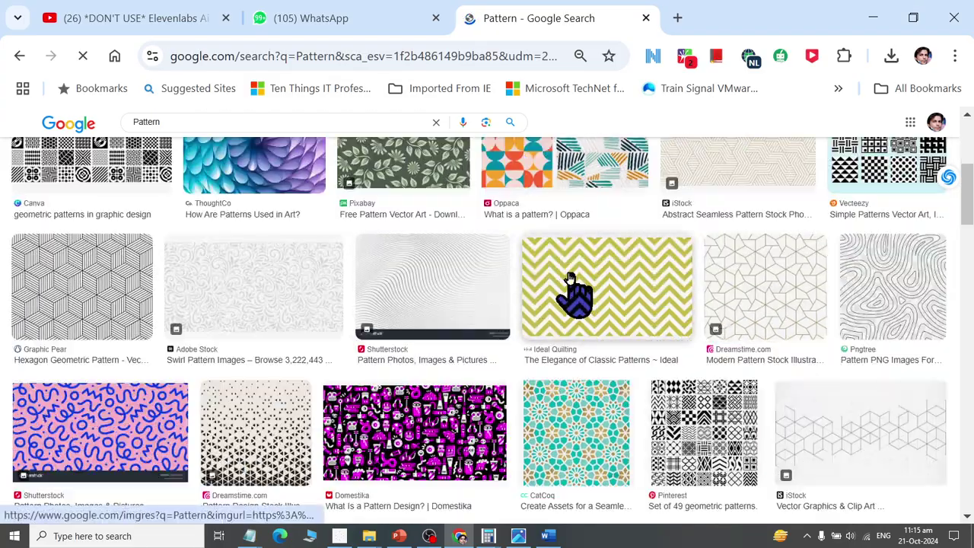
{"action": "scroll", "coordinate": [72, 327], "scroll_direction": "down", "scroll_amount": 2}
{"action": "scroll", "coordinate": [561, 330], "scroll_direction": "down", "scroll_amount": 4}
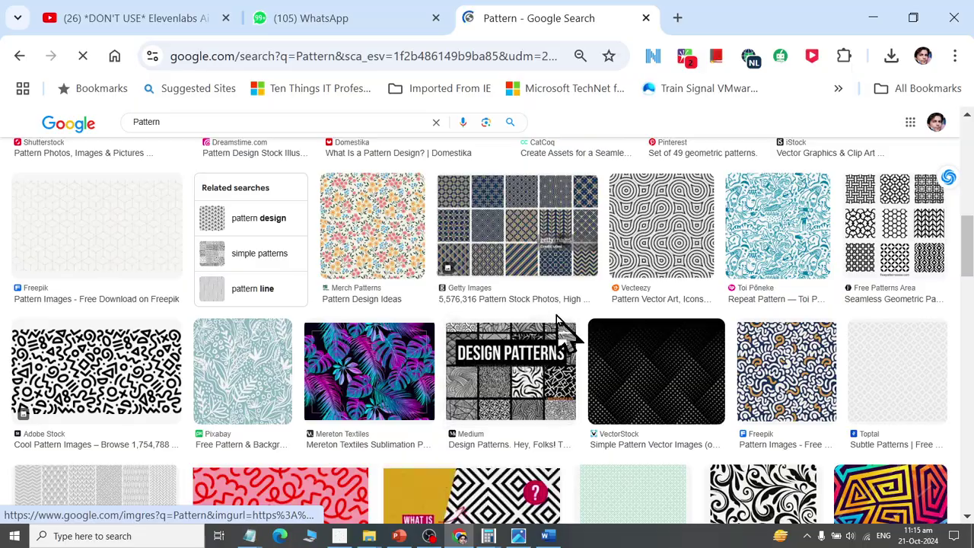
{"action": "scroll", "coordinate": [591, 330], "scroll_direction": "down", "scroll_amount": 6}
{"action": "scroll", "coordinate": [591, 330], "scroll_direction": "down", "scroll_amount": 3}
{"action": "scroll", "coordinate": [595, 323], "scroll_direction": "up", "scroll_amount": 5}
{"action": "scroll", "coordinate": [596, 323], "scroll_direction": "down", "scroll_amount": 5}
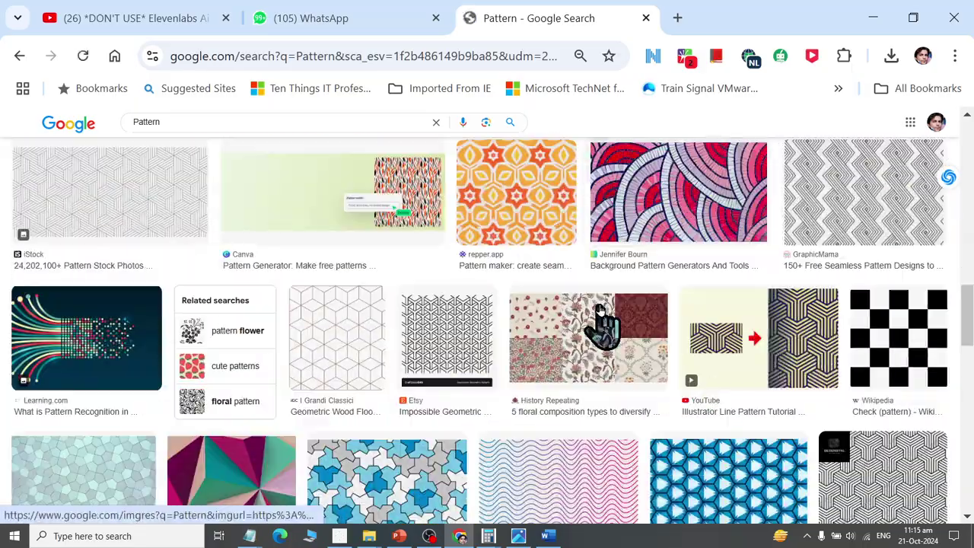
{"action": "scroll", "coordinate": [602, 326], "scroll_direction": "down", "scroll_amount": 1}
{"action": "scroll", "coordinate": [602, 319], "scroll_direction": "down", "scroll_amount": 2}
{"action": "scroll", "coordinate": [601, 301], "scroll_direction": "up", "scroll_amount": 5}
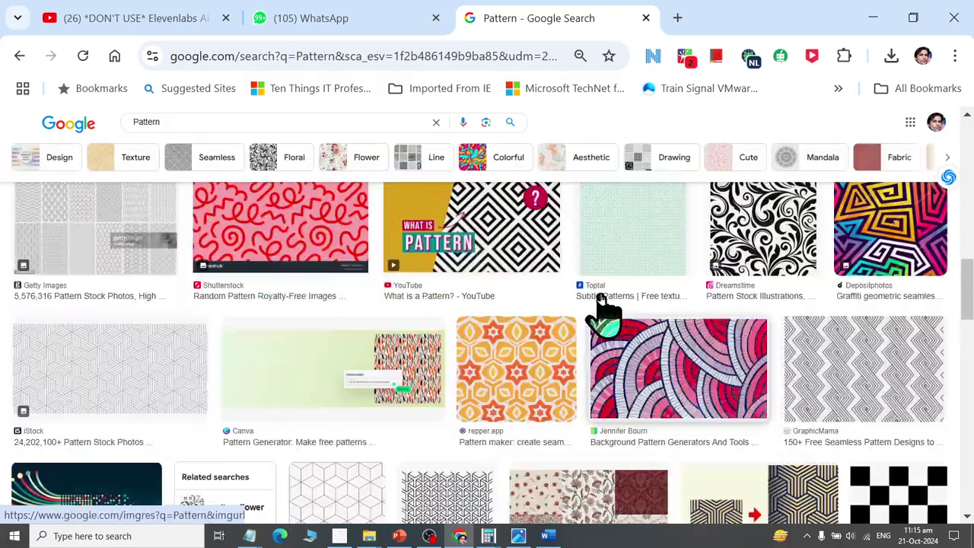
{"action": "scroll", "coordinate": [601, 304], "scroll_direction": "up", "scroll_amount": 5}
{"action": "scroll", "coordinate": [601, 301], "scroll_direction": "up", "scroll_amount": 5}
{"action": "scroll", "coordinate": [590, 286], "scroll_direction": "down", "scroll_amount": 1}
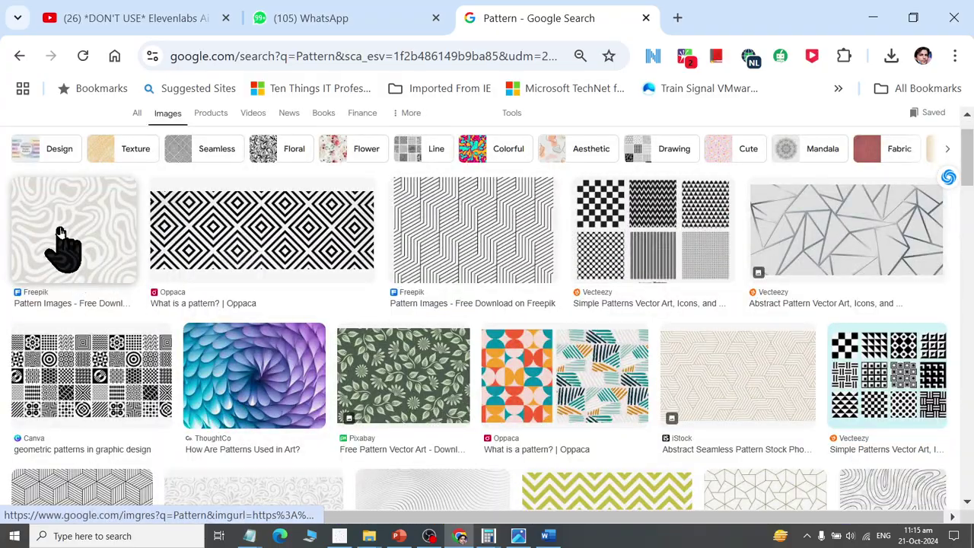
{"action": "scroll", "coordinate": [769, 245], "scroll_direction": "up", "scroll_amount": 1}
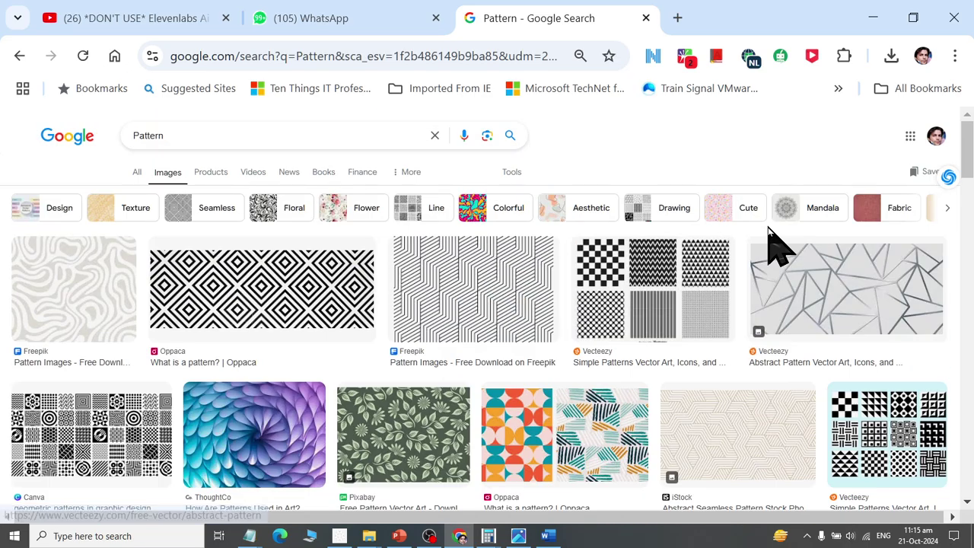
{"action": "scroll", "coordinate": [769, 244], "scroll_direction": "down", "scroll_amount": 1}
{"action": "scroll", "coordinate": [233, 183], "scroll_direction": "up", "scroll_amount": 1}
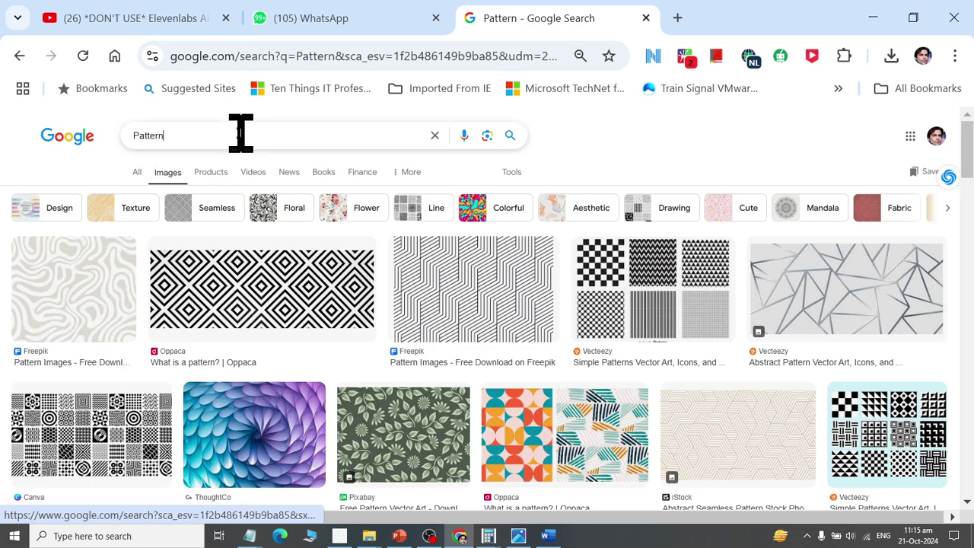
Step: Refine the search query with 'getty image' and scroll through the results
{"action": "left_click", "coordinate": [241, 135]}
{"action": "type", "text": "getty image"}
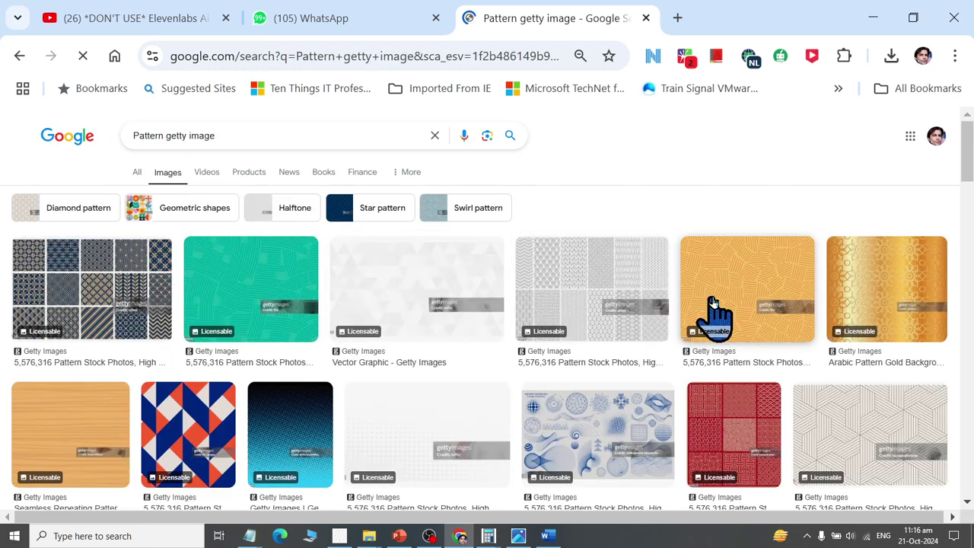
{"action": "scroll", "coordinate": [715, 312], "scroll_direction": "down", "scroll_amount": 2}
{"action": "scroll", "coordinate": [718, 300], "scroll_direction": "down", "scroll_amount": 2}
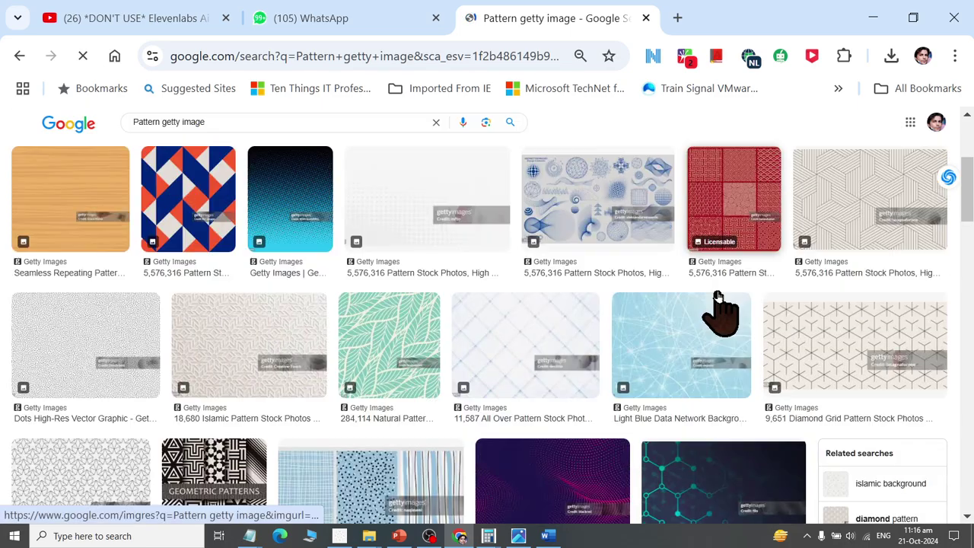
{"action": "scroll", "coordinate": [715, 305], "scroll_direction": "down", "scroll_amount": 2}
{"action": "scroll", "coordinate": [701, 293], "scroll_direction": "down", "scroll_amount": 5}
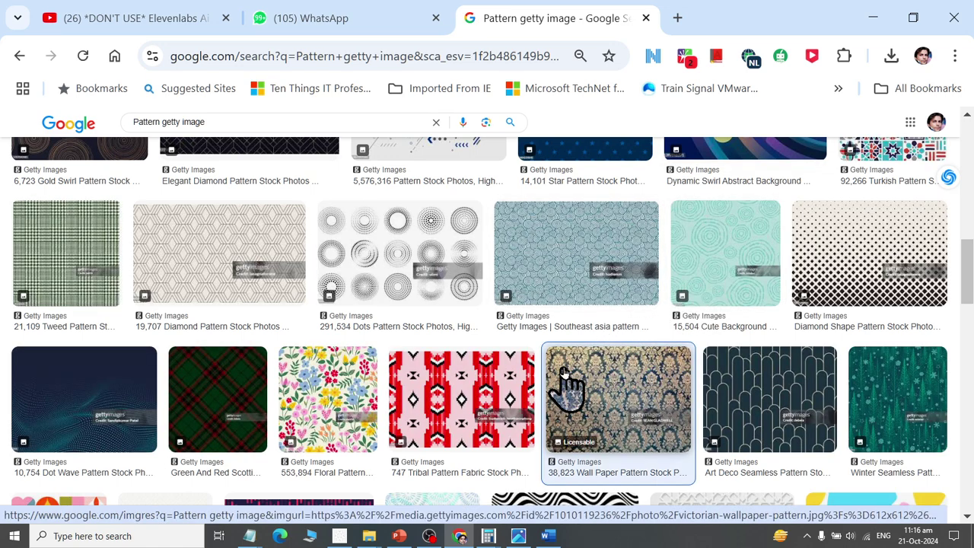
Step: Save the damask wallpaper preview image as Pattern.jpg in the Documents 'latest' folder
{"action": "left_click", "coordinate": [562, 376]}
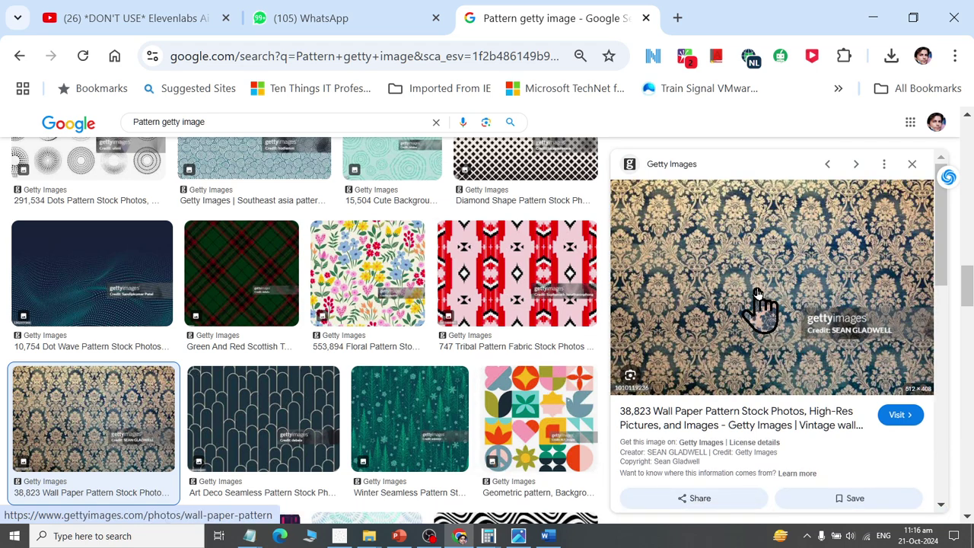
{"action": "right_click", "coordinate": [757, 293]}
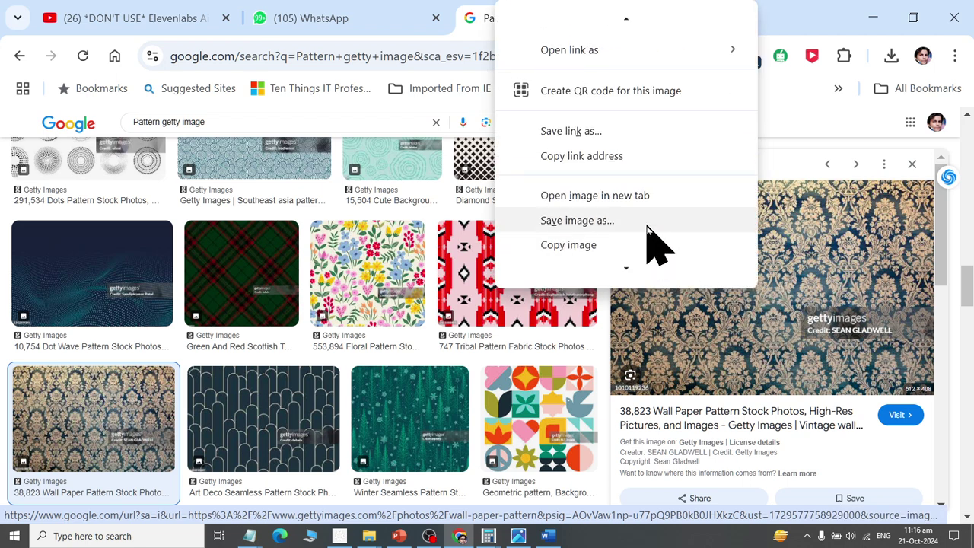
{"action": "left_click", "coordinate": [645, 228]}
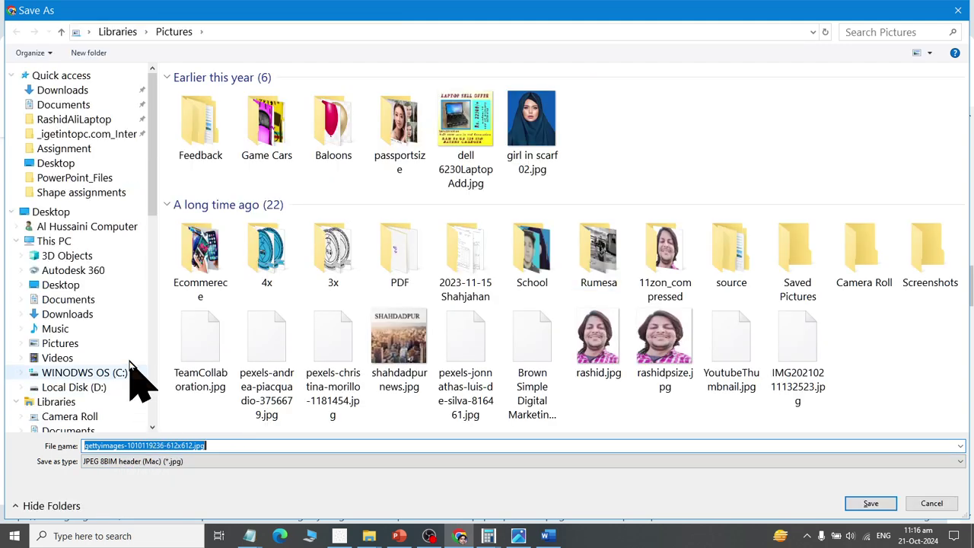
{"action": "left_click", "coordinate": [97, 346]}
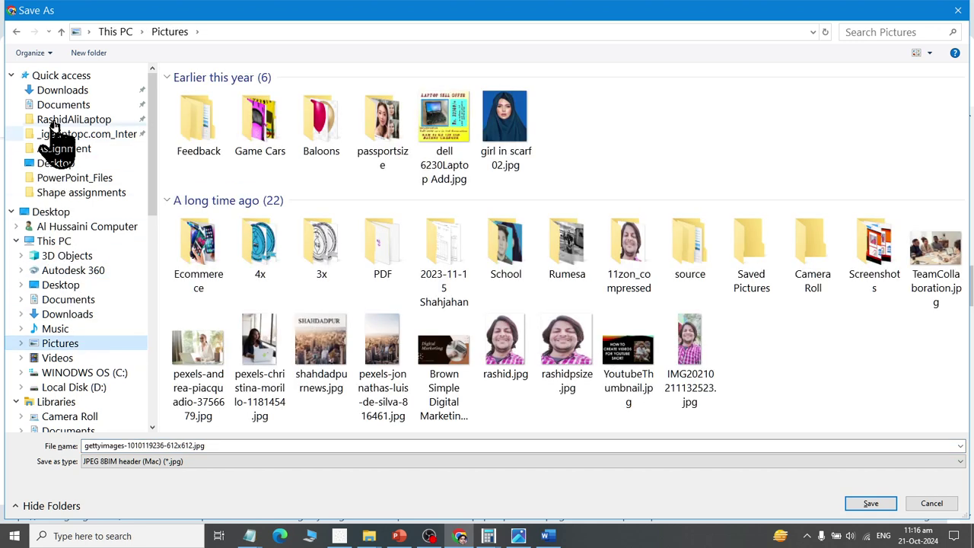
{"action": "left_click", "coordinate": [56, 119]}
{"action": "left_click", "coordinate": [58, 104]}
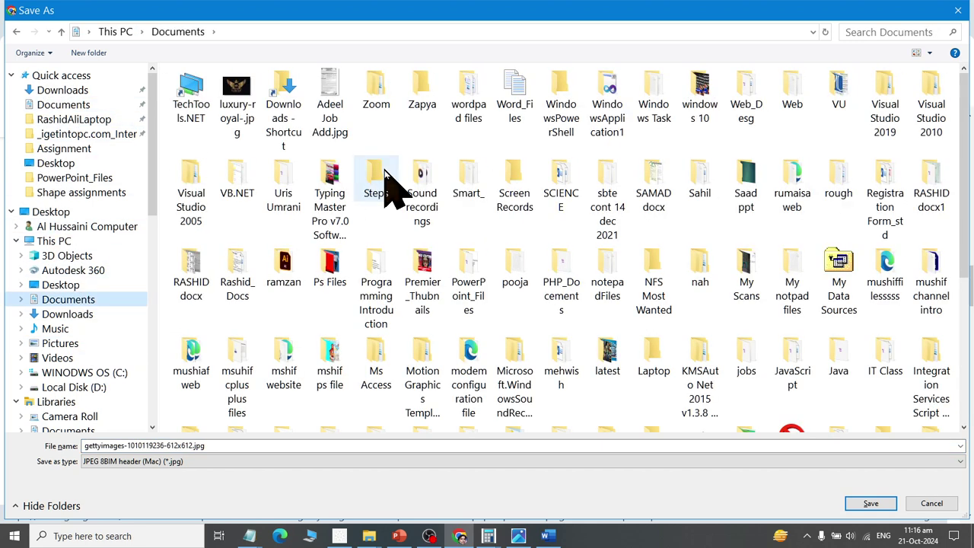
{"action": "type", "text": "la"}
{"action": "key", "text": "Return"}
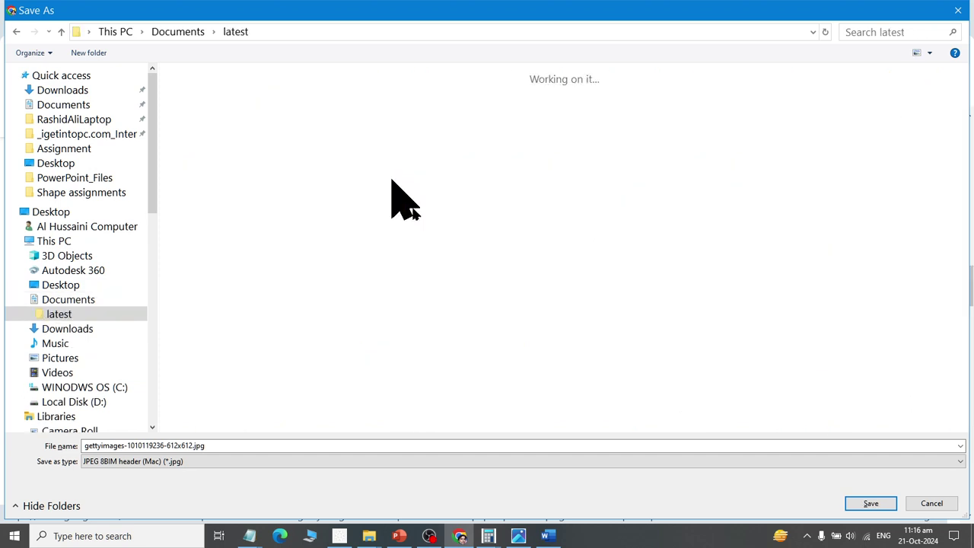
{"action": "key", "text": "BackSpace"}
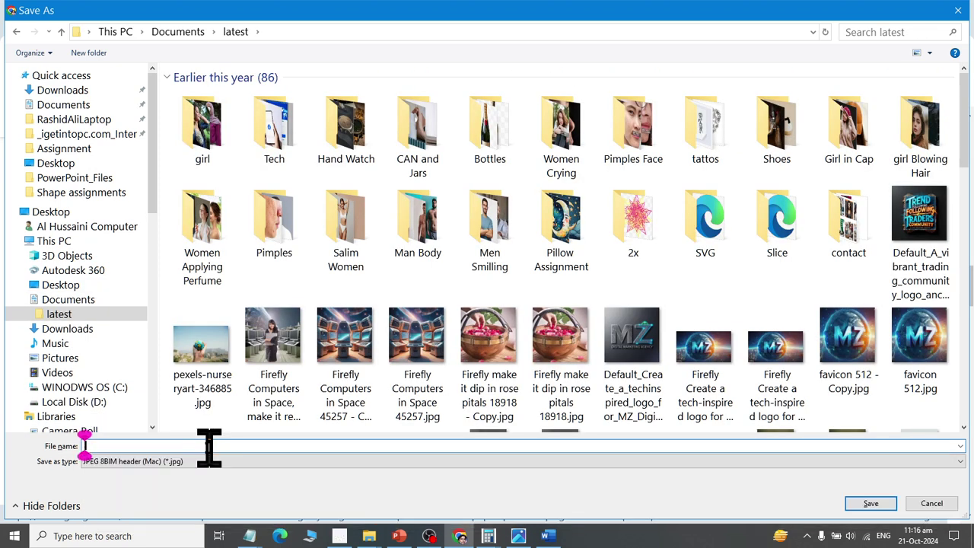
{"action": "type", "text": "Pattern"}
{"action": "key", "text": "Return"}
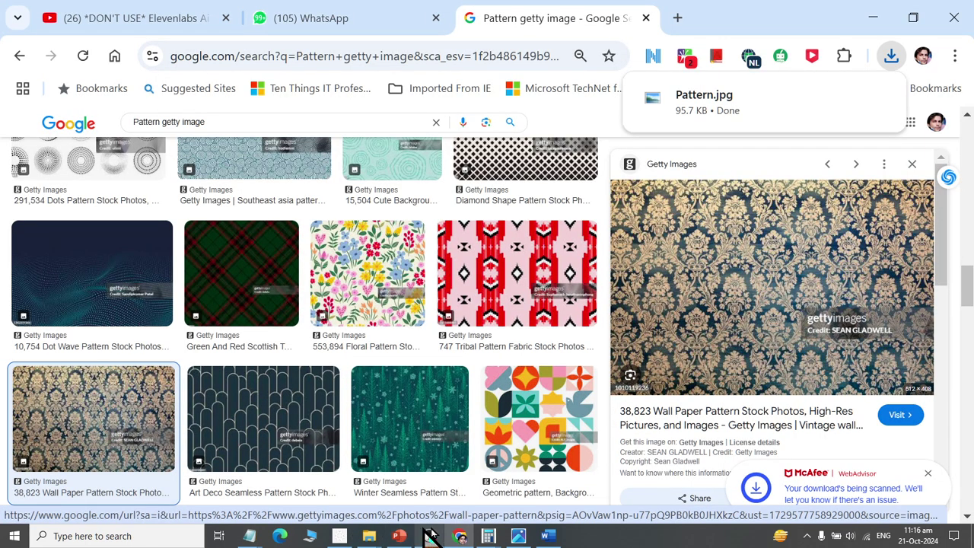
Step: Fill the yellow triangle with Pattern.jpg from Documents\latest using Shape Fill > Picture
{"action": "left_click", "coordinate": [544, 536]}
{"action": "left_click", "coordinate": [571, 274]}
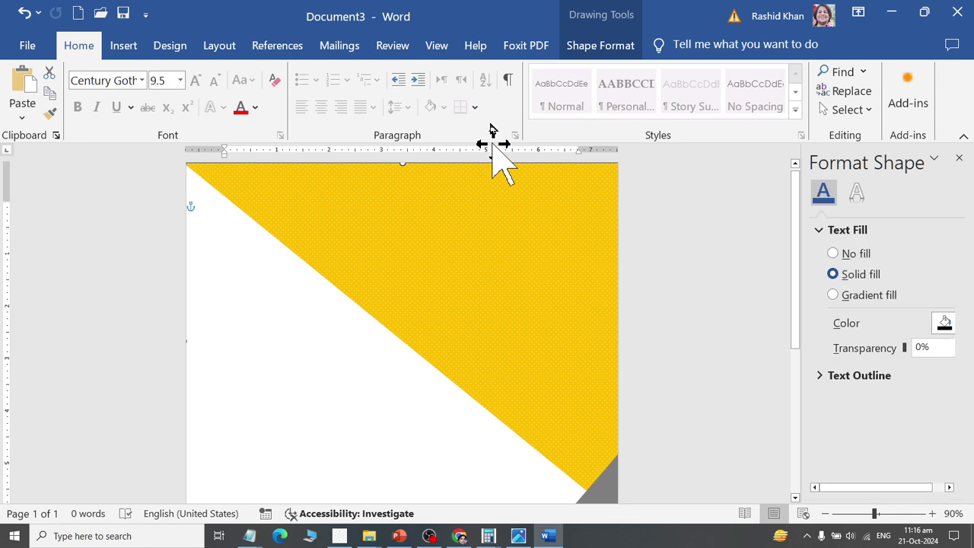
{"action": "left_click", "coordinate": [594, 45]}
{"action": "left_click", "coordinate": [293, 72]}
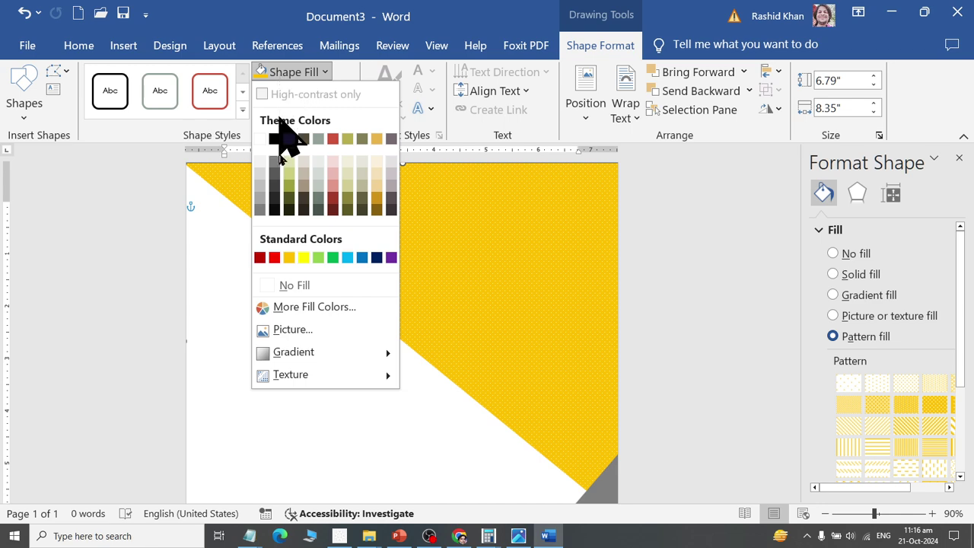
{"action": "left_click", "coordinate": [289, 331]}
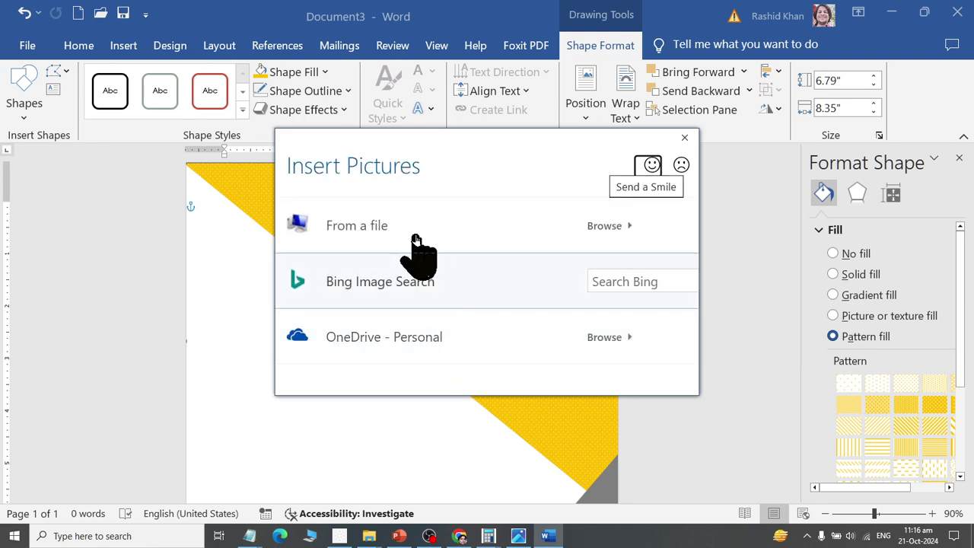
{"action": "left_click", "coordinate": [409, 228]}
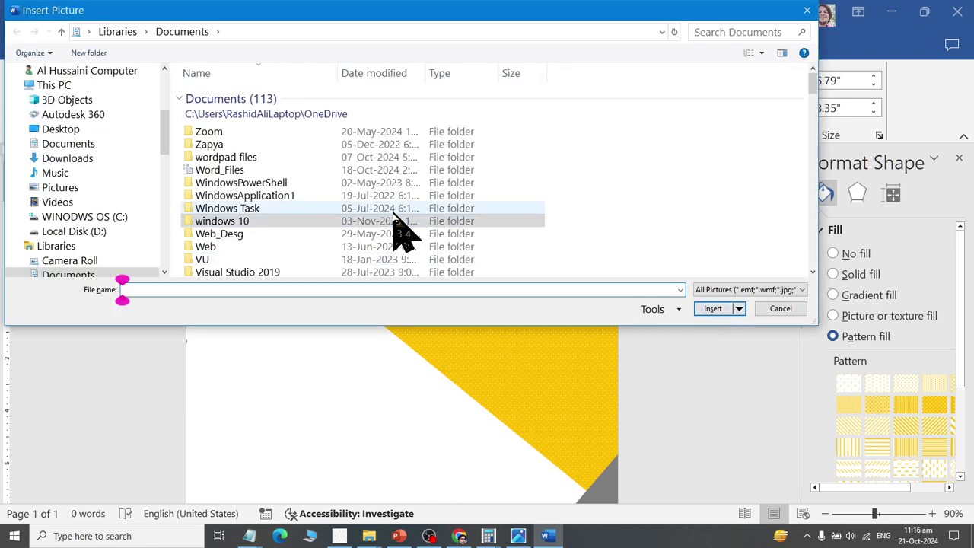
{"action": "left_click", "coordinate": [72, 146]}
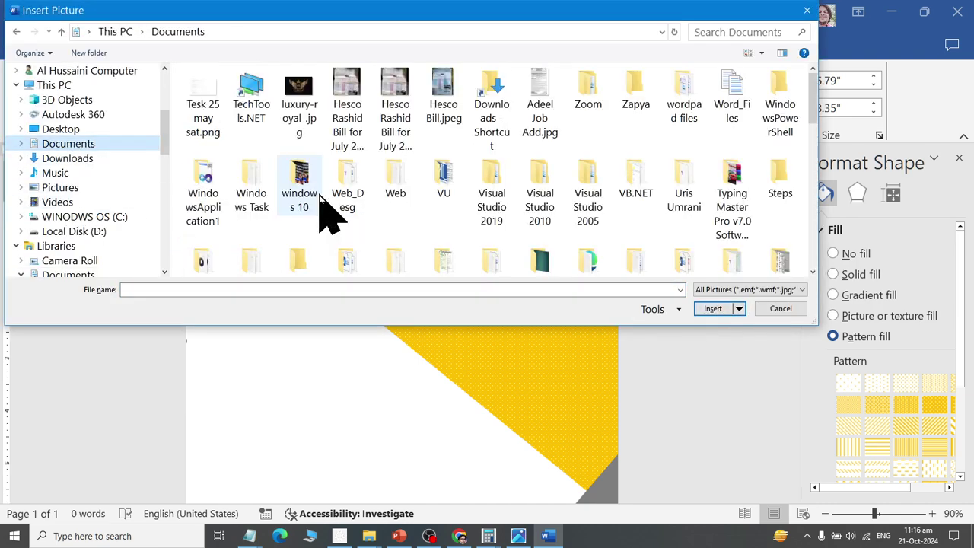
{"action": "type", "text": "latest"}
{"action": "key", "text": "Return"}
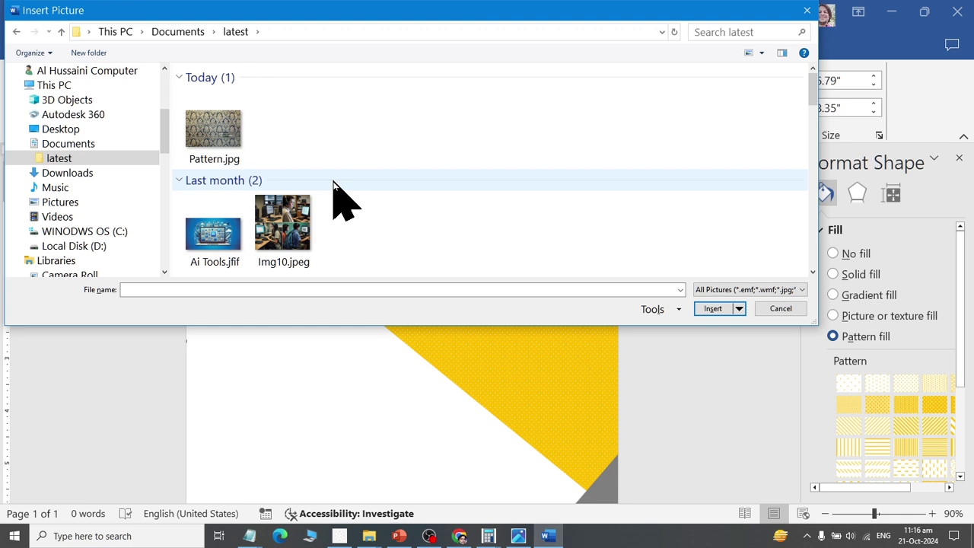
{"action": "double_click", "coordinate": [202, 131]}
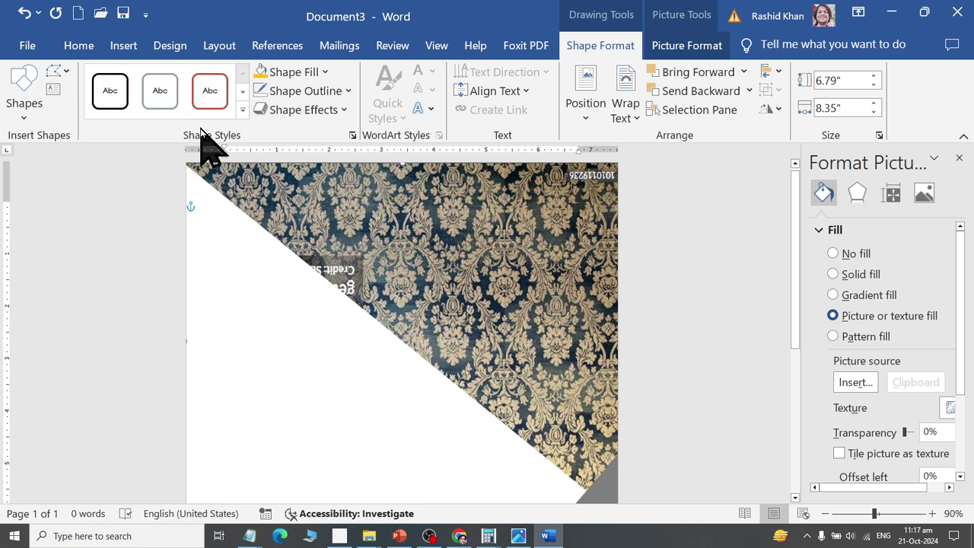
Step: Back in Chrome, scroll down the Pattern results to the brown iStock wallpaper image
{"action": "key", "text": "alt+Tab"}
{"action": "scroll", "coordinate": [598, 348], "scroll_direction": "down", "scroll_amount": 3}
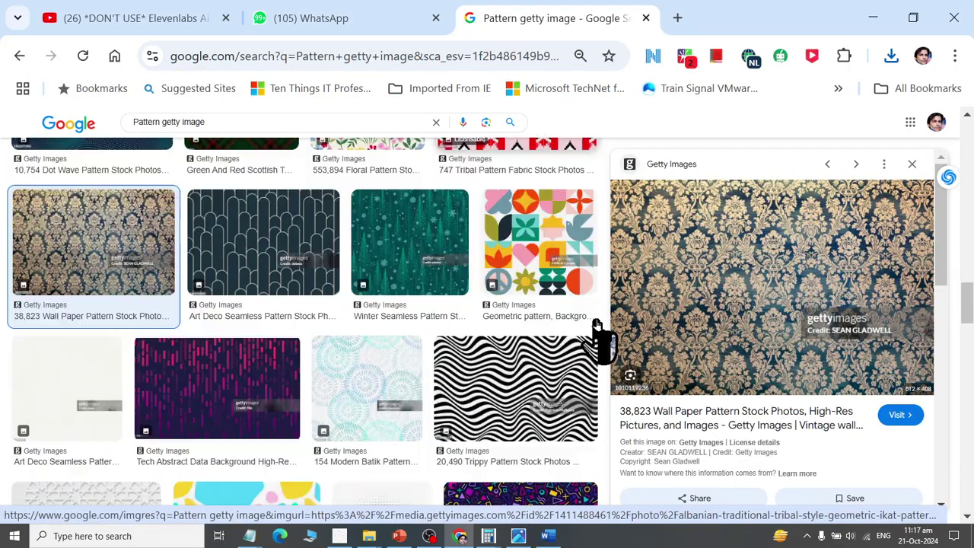
{"action": "scroll", "coordinate": [515, 342], "scroll_direction": "down", "scroll_amount": 3}
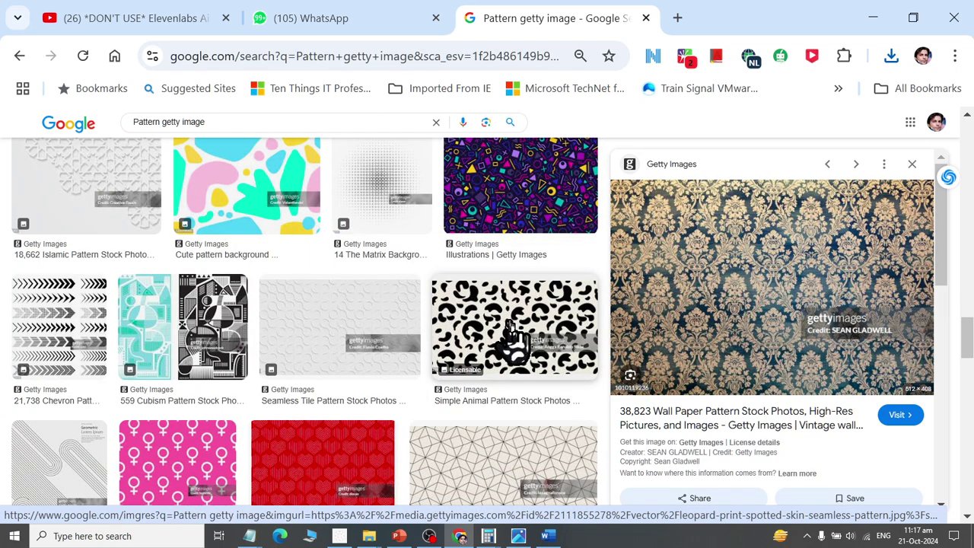
{"action": "scroll", "coordinate": [510, 321], "scroll_direction": "down", "scroll_amount": 3}
{"action": "scroll", "coordinate": [502, 305], "scroll_direction": "down", "scroll_amount": 3}
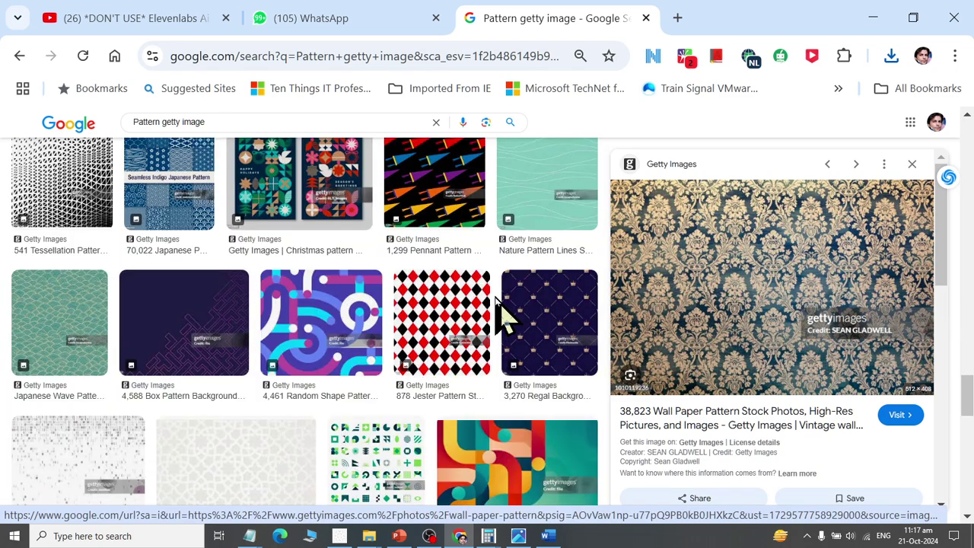
{"action": "scroll", "coordinate": [43, 373], "scroll_direction": "down", "scroll_amount": 1}
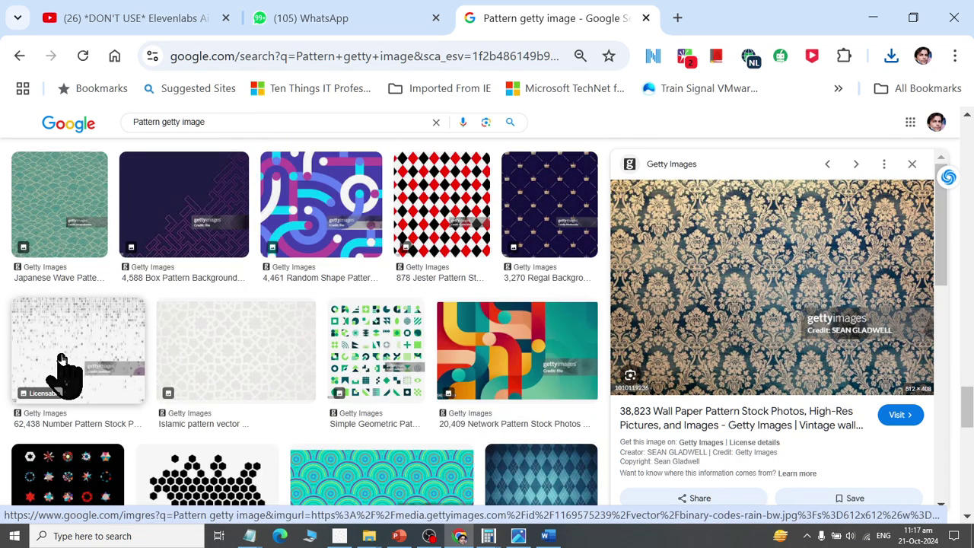
{"action": "scroll", "coordinate": [243, 314], "scroll_direction": "down", "scroll_amount": 3}
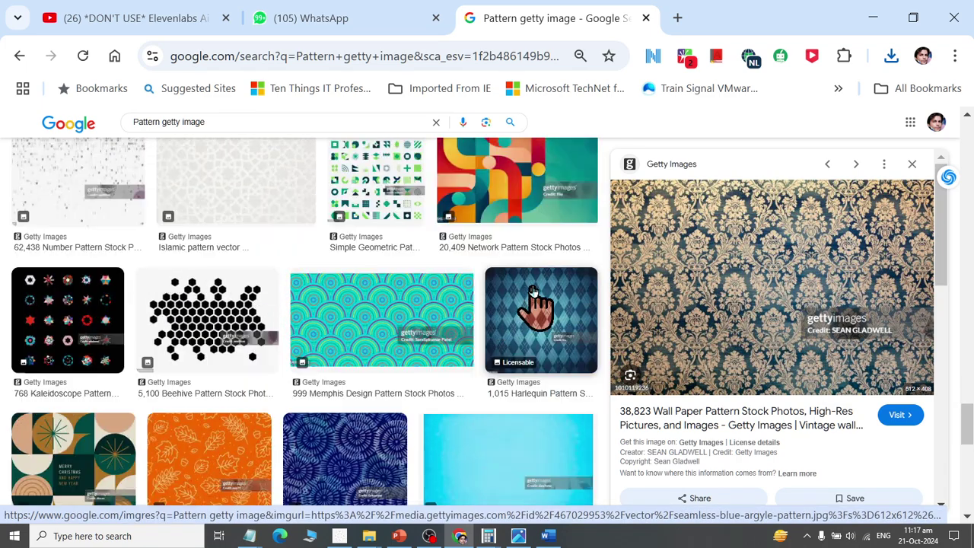
{"action": "scroll", "coordinate": [540, 315], "scroll_direction": "down", "scroll_amount": 1}
{"action": "scroll", "coordinate": [898, 409], "scroll_direction": "down", "scroll_amount": 2}
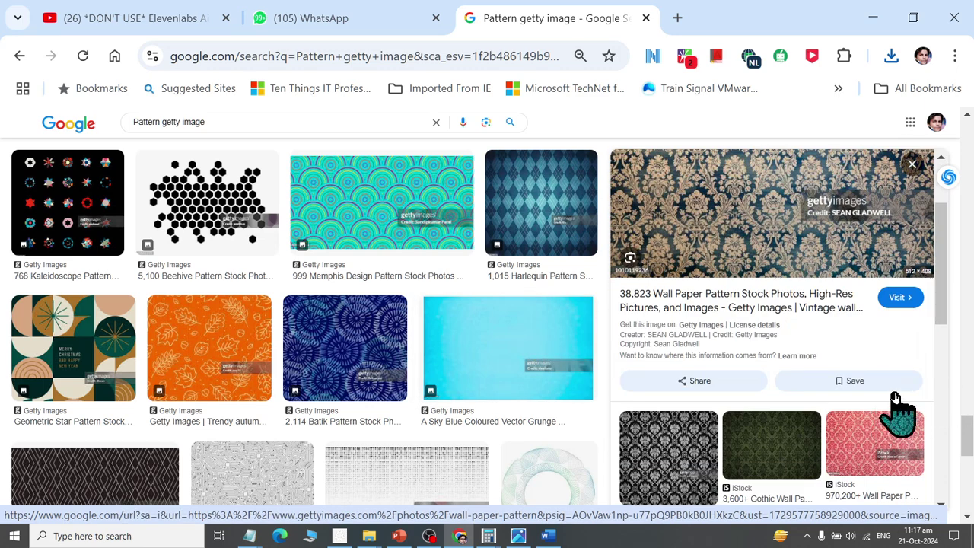
{"action": "scroll", "coordinate": [858, 433], "scroll_direction": "down", "scroll_amount": 3}
{"action": "scroll", "coordinate": [858, 434], "scroll_direction": "down", "scroll_amount": 2}
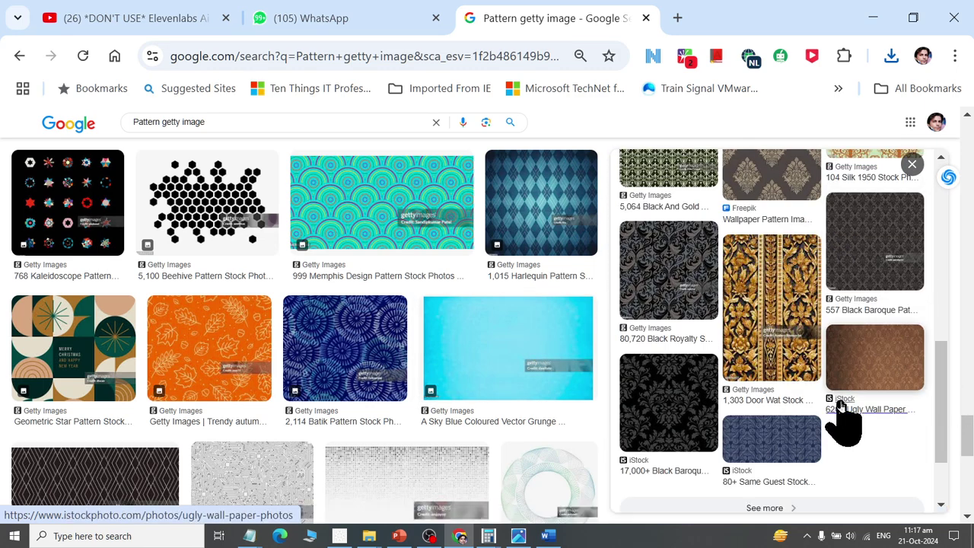
Step: Save the brown iStock wallpaper image to the latest folder under a new Pattern file name
{"action": "left_click", "coordinate": [855, 365]}
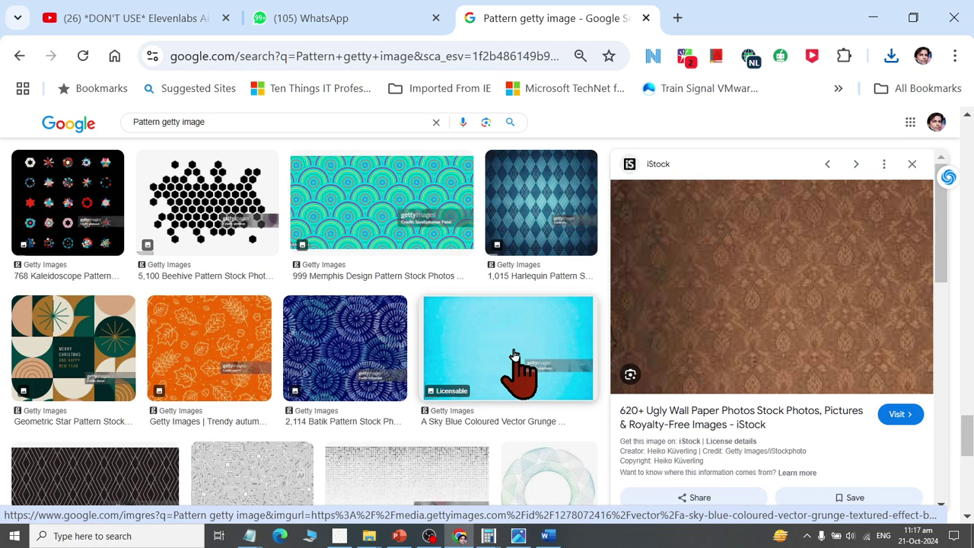
{"action": "right_click", "coordinate": [815, 292]}
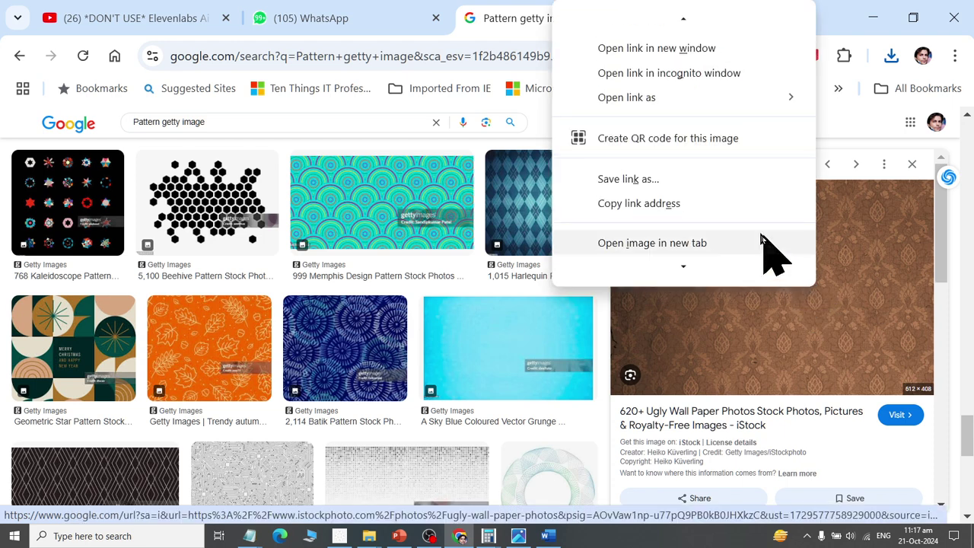
{"action": "scroll", "coordinate": [715, 278], "scroll_direction": "down", "scroll_amount": 3}
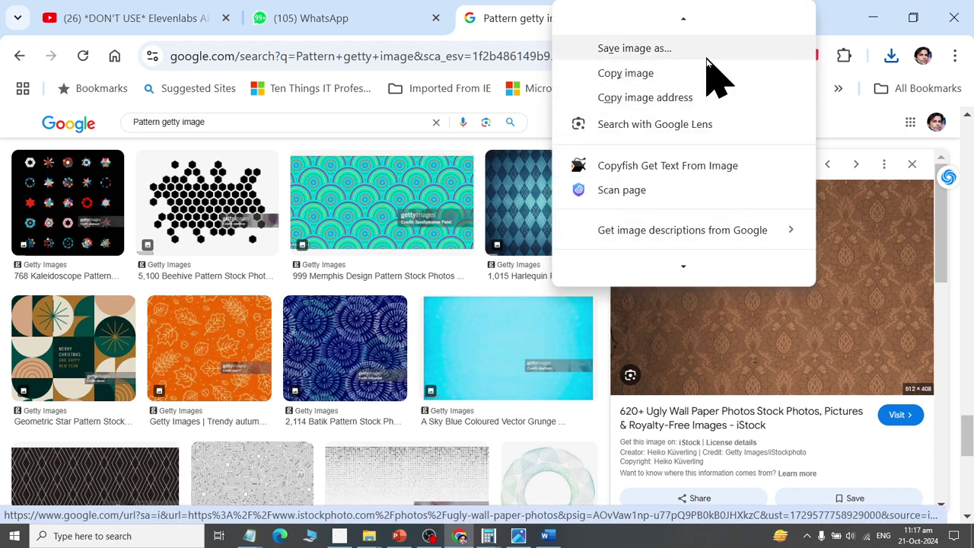
{"action": "left_click", "coordinate": [713, 76]}
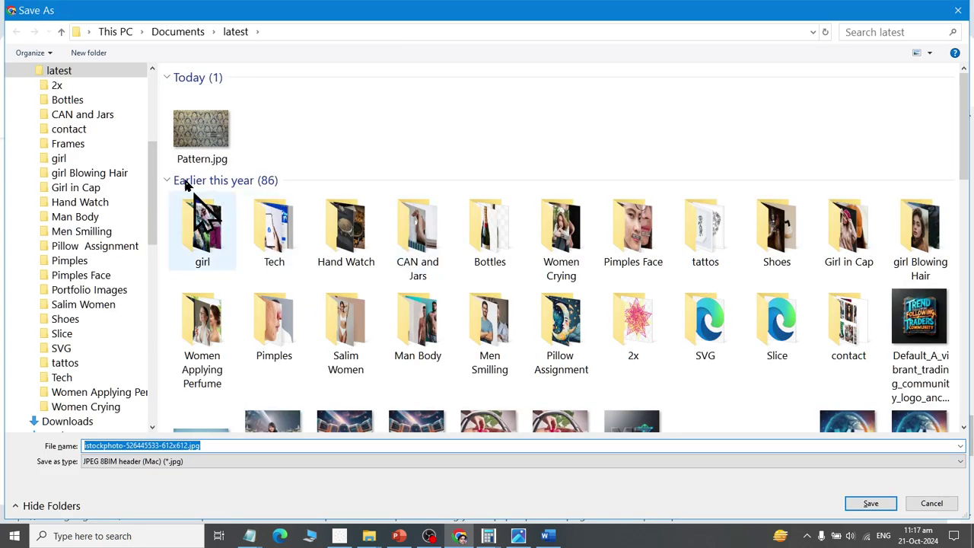
{"action": "type", "text": "Pat"}
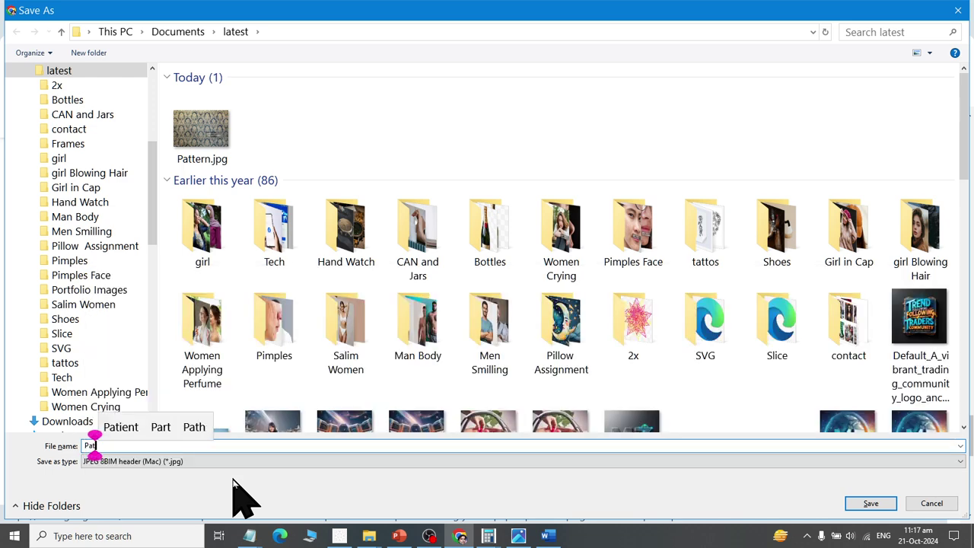
{"action": "type", "text": "ttern02"}
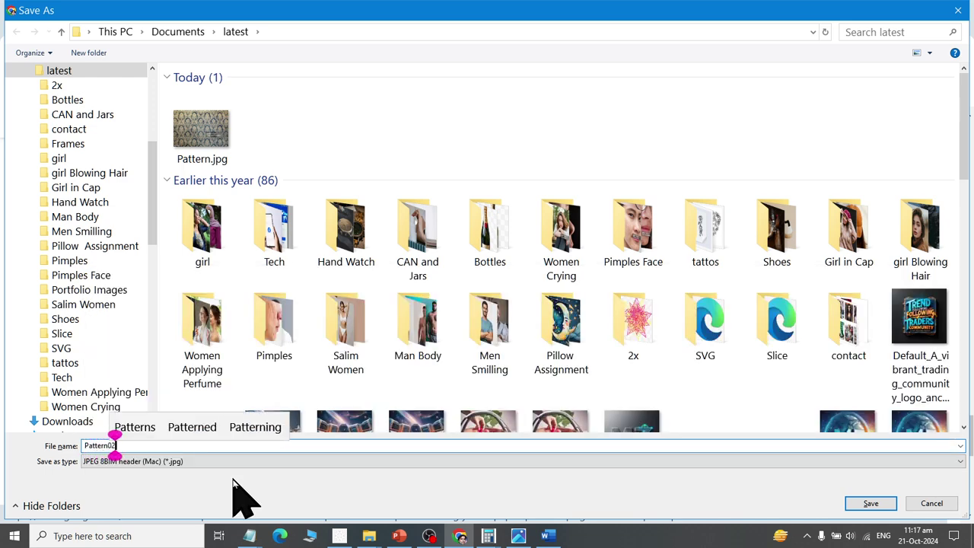
{"action": "key", "text": "Return"}
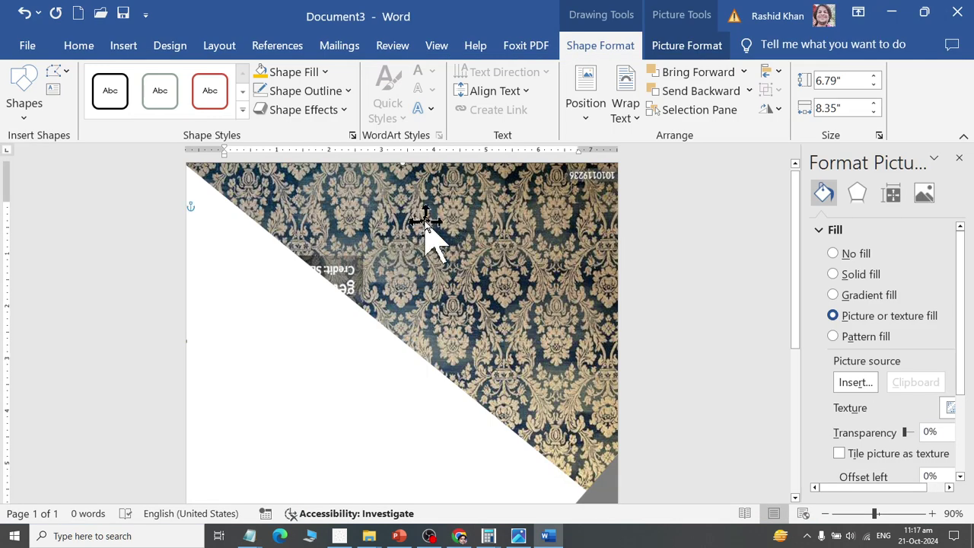
Step: Replace the triangle's fill with the brown wallpaper picture Pattern02.jpg from the latest folder
{"action": "left_click", "coordinate": [319, 72]}
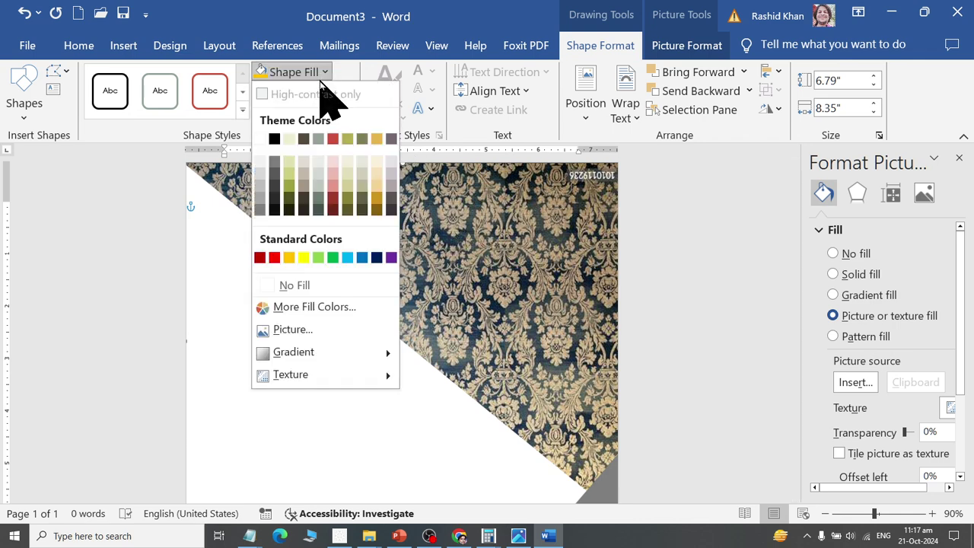
{"action": "left_click", "coordinate": [303, 335]}
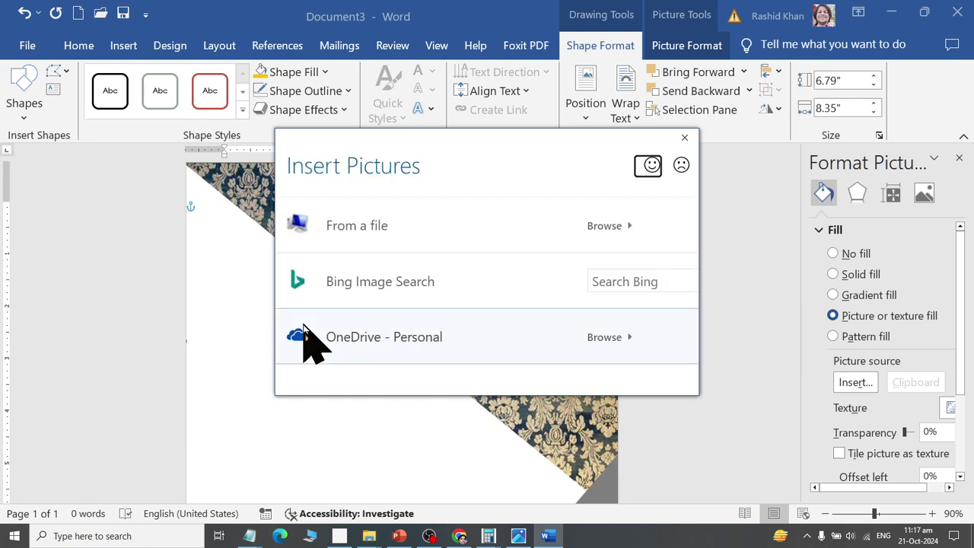
{"action": "left_click", "coordinate": [398, 227]}
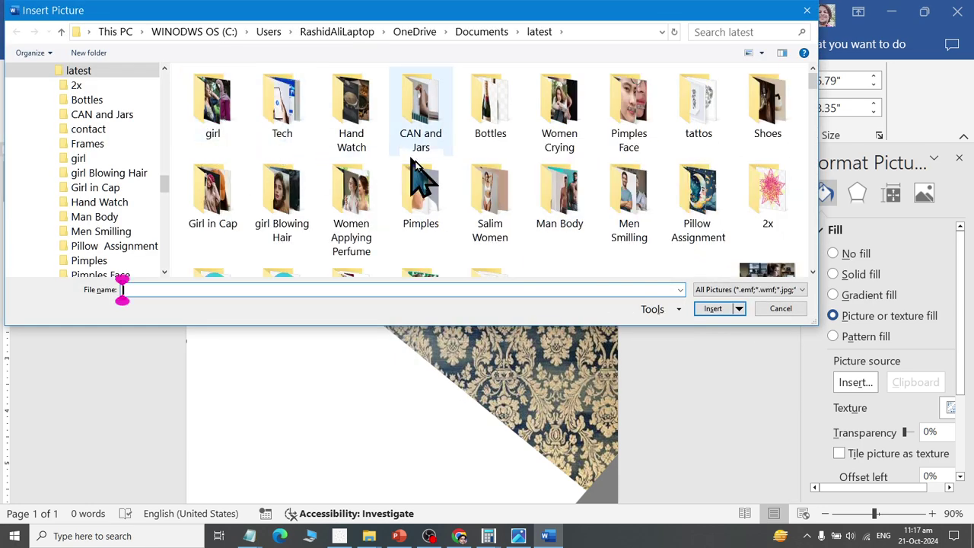
{"action": "scroll", "coordinate": [424, 171], "scroll_direction": "down", "scroll_amount": 2}
{"action": "scroll", "coordinate": [425, 171], "scroll_direction": "down", "scroll_amount": 3}
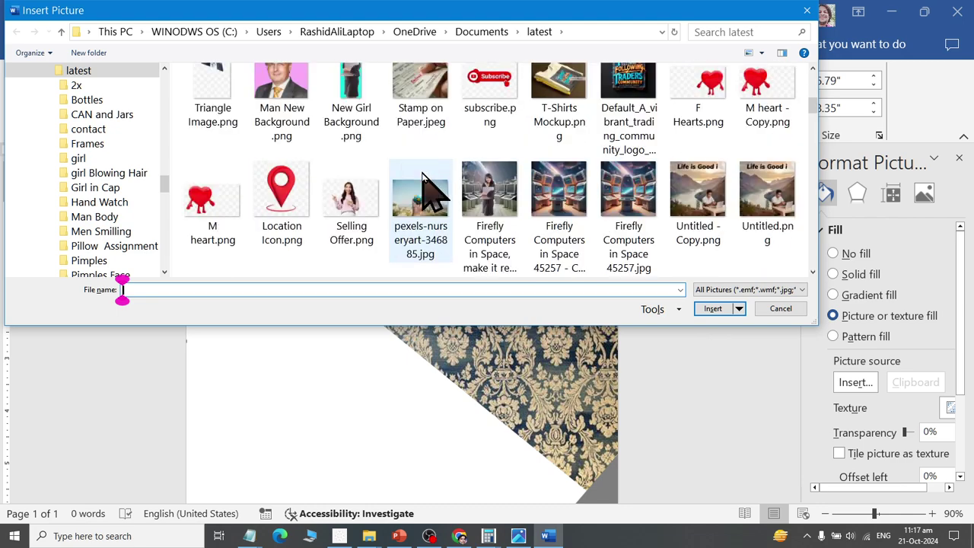
{"action": "scroll", "coordinate": [425, 171], "scroll_direction": "up", "scroll_amount": 3}
{"action": "scroll", "coordinate": [425, 164], "scroll_direction": "up", "scroll_amount": 2}
{"action": "scroll", "coordinate": [426, 164], "scroll_direction": "down", "scroll_amount": 5}
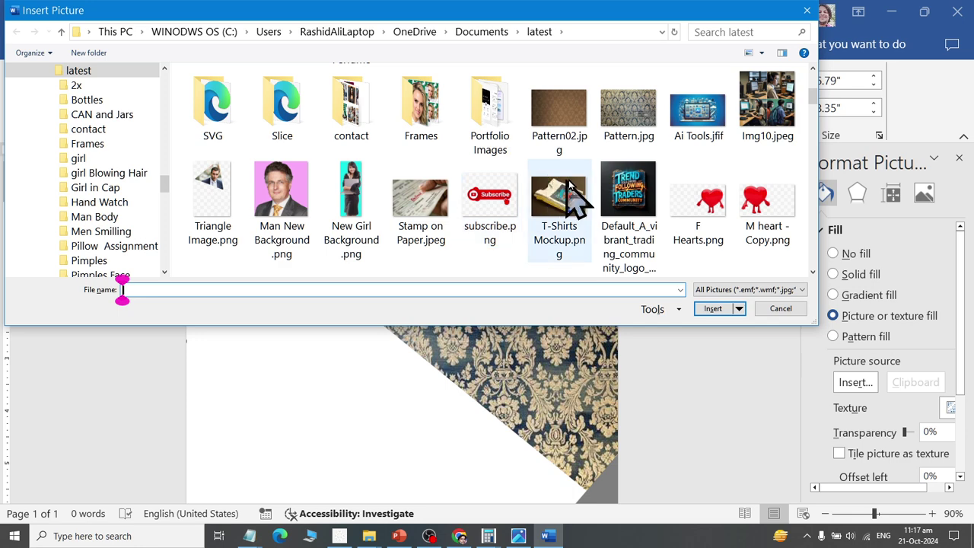
{"action": "double_click", "coordinate": [582, 141]}
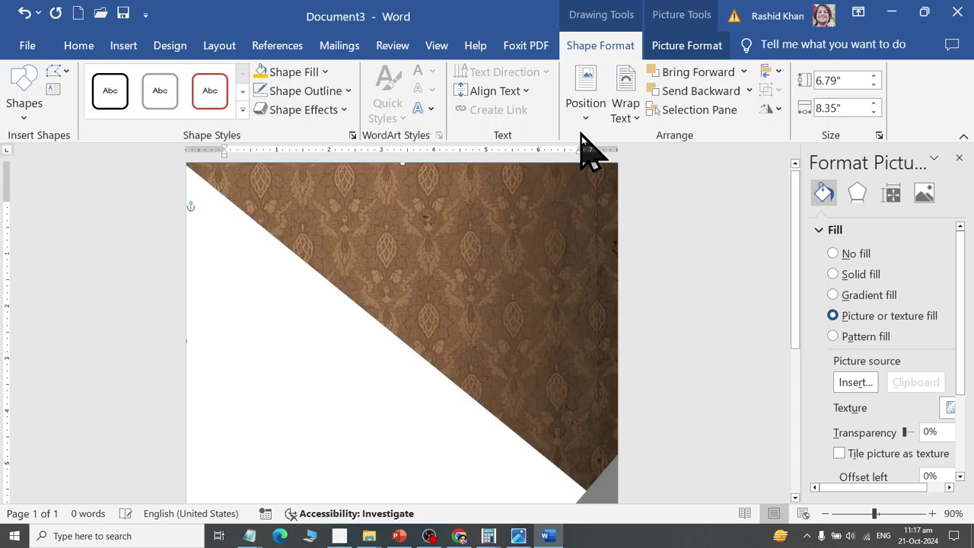
{"action": "left_click", "coordinate": [718, 285]}
{"action": "scroll", "coordinate": [582, 435], "scroll_direction": "down", "scroll_amount": 2}
{"action": "scroll", "coordinate": [578, 441], "scroll_direction": "down", "scroll_amount": 2}
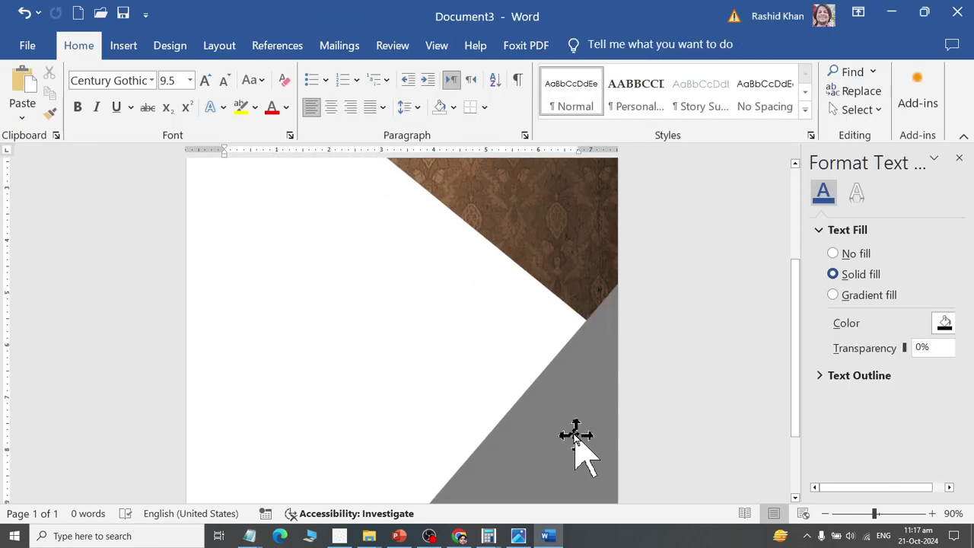
{"action": "scroll", "coordinate": [576, 426], "scroll_direction": "down", "scroll_amount": 1}
{"action": "scroll", "coordinate": [582, 434], "scroll_direction": "down", "scroll_amount": 1, "text": "ctrl"}
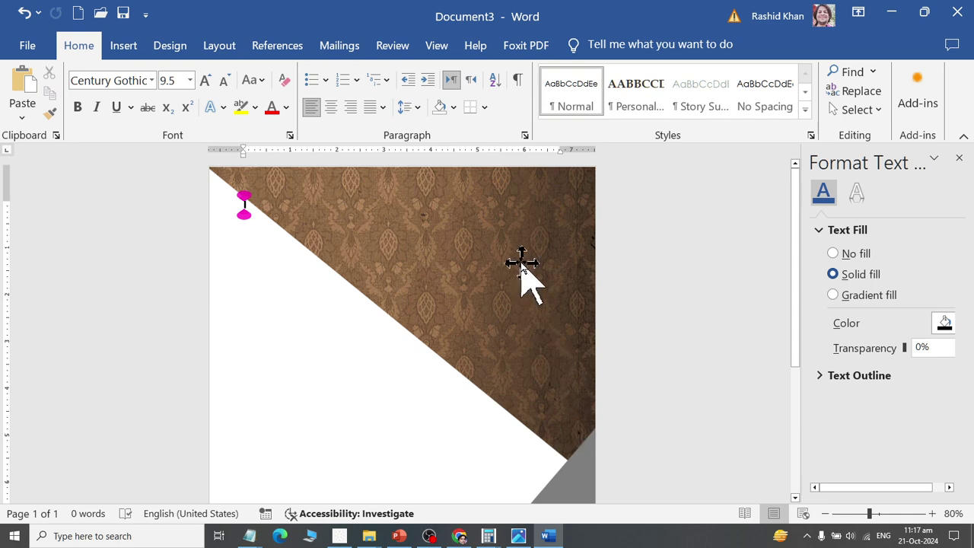
{"action": "key", "text": "alt+Tab"}
{"action": "key", "text": "Tab"}
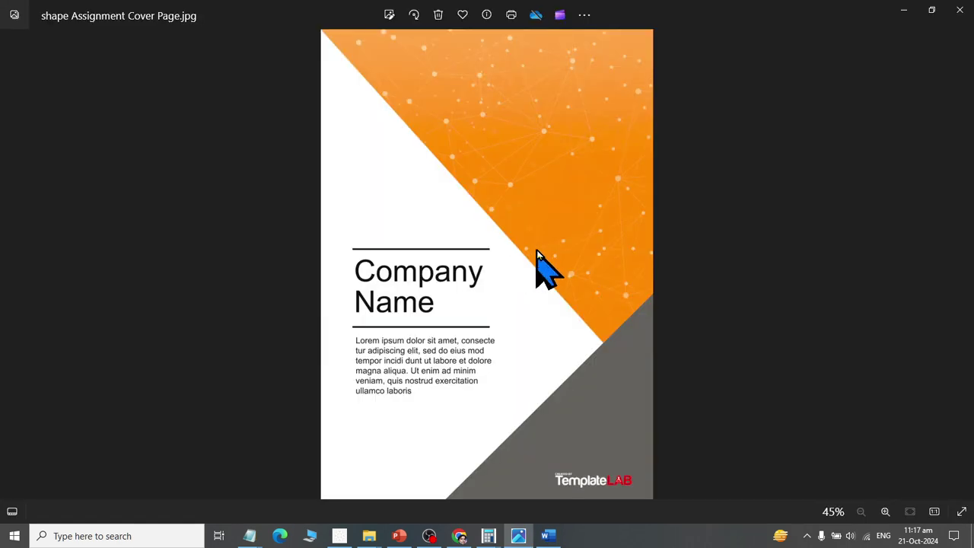
{"action": "key", "text": "alt+Tab"}
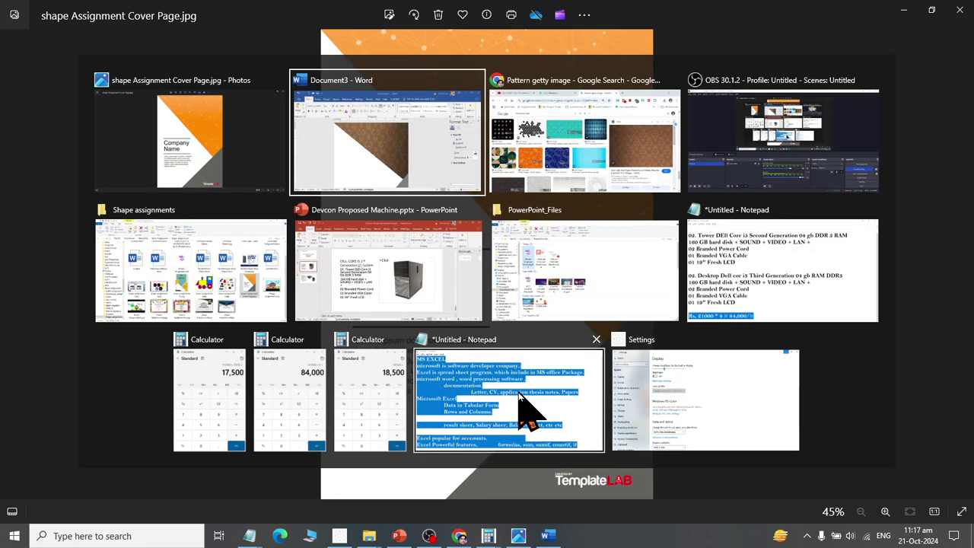
{"action": "key", "text": "Tab"}
{"action": "key", "text": "shift+Tab"}
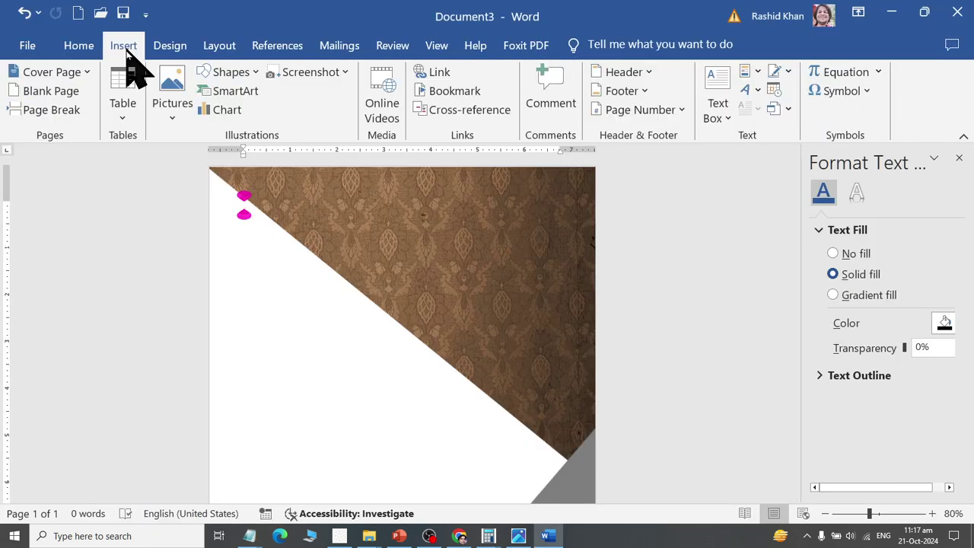
Step: Insert a pull-quote text box and resize it wider and shorter at the lower left of the page
{"action": "left_click", "coordinate": [717, 114]}
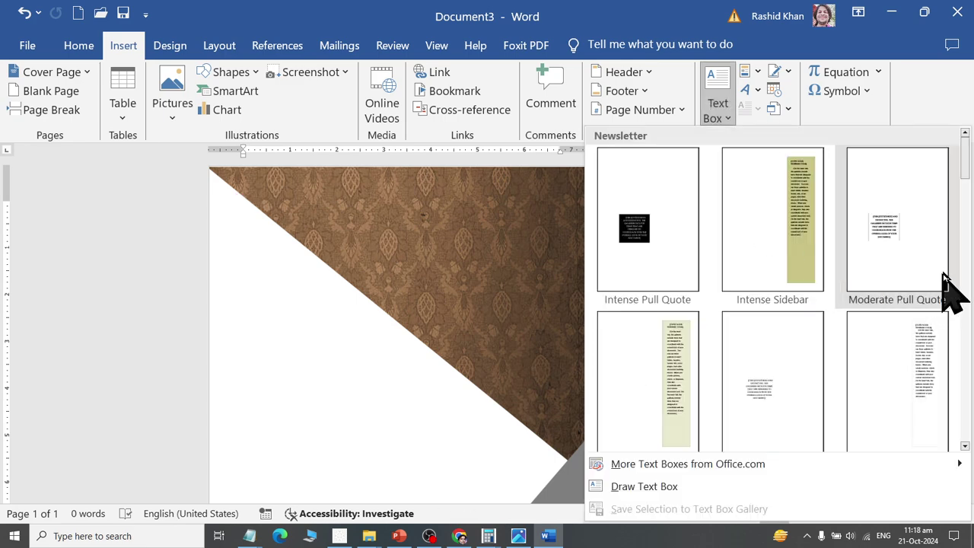
{"action": "left_click", "coordinate": [745, 392]}
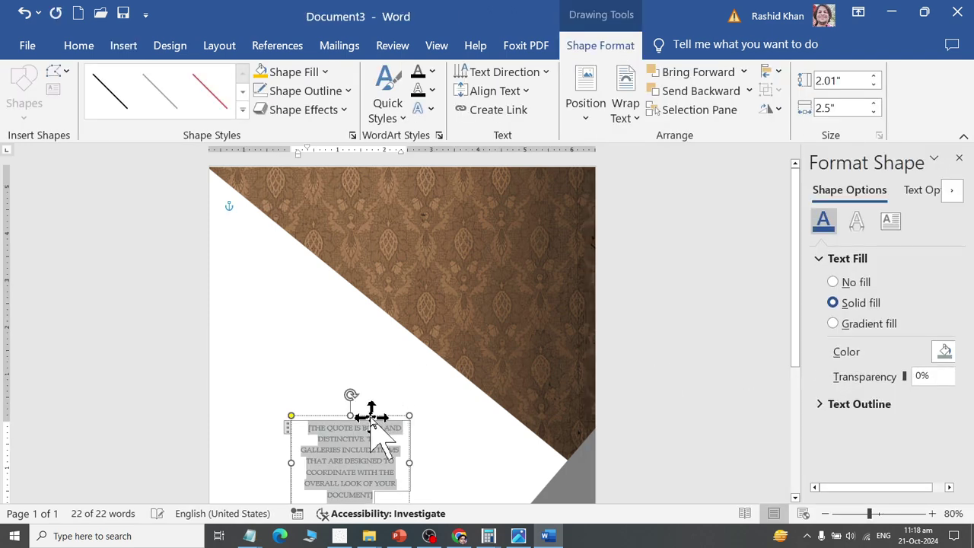
{"action": "left_click_drag", "start_coordinate": [370, 413], "coordinate": [311, 374]}
{"action": "left_click_drag", "start_coordinate": [347, 460], "coordinate": [429, 441]}
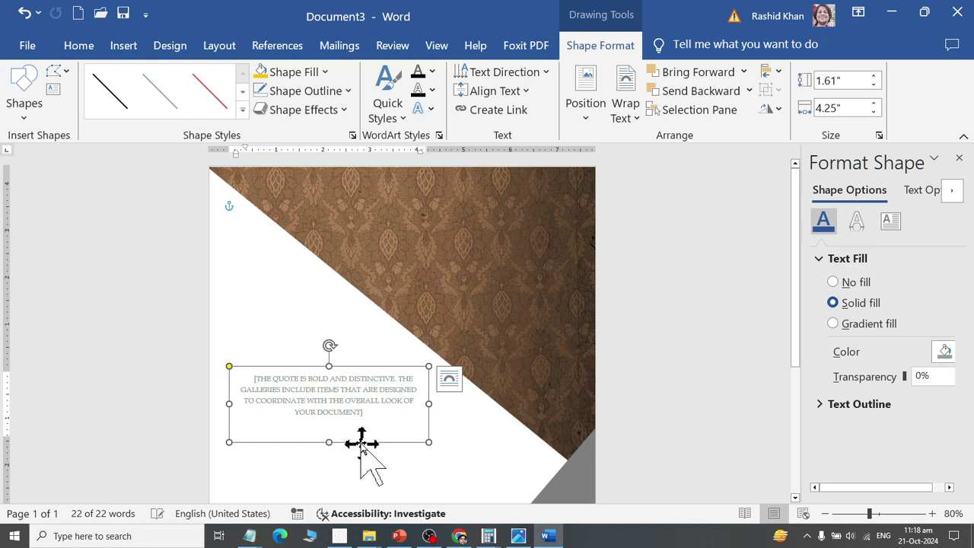
{"action": "left_click_drag", "start_coordinate": [361, 443], "coordinate": [354, 491]}
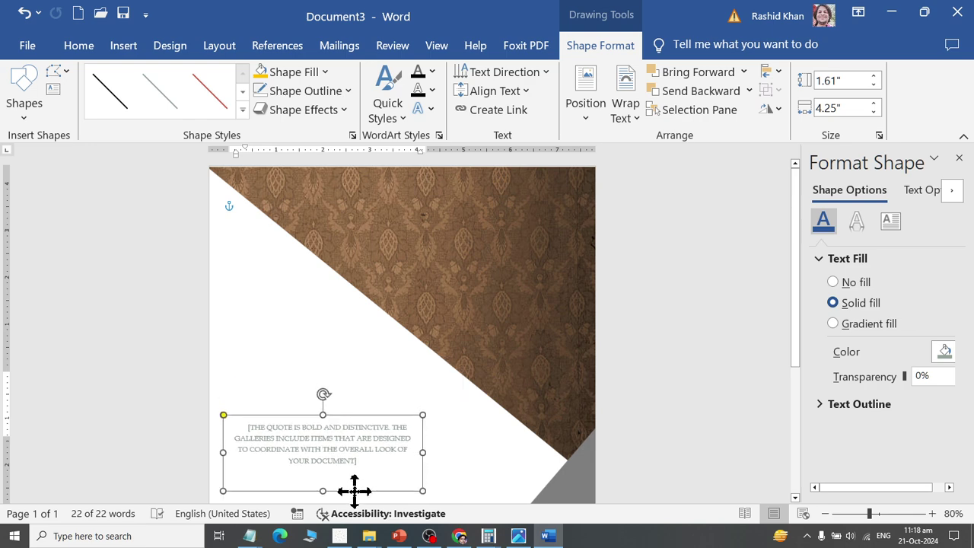
{"action": "left_click", "coordinate": [693, 359]}
{"action": "scroll", "coordinate": [676, 343], "scroll_direction": "down", "scroll_amount": 3}
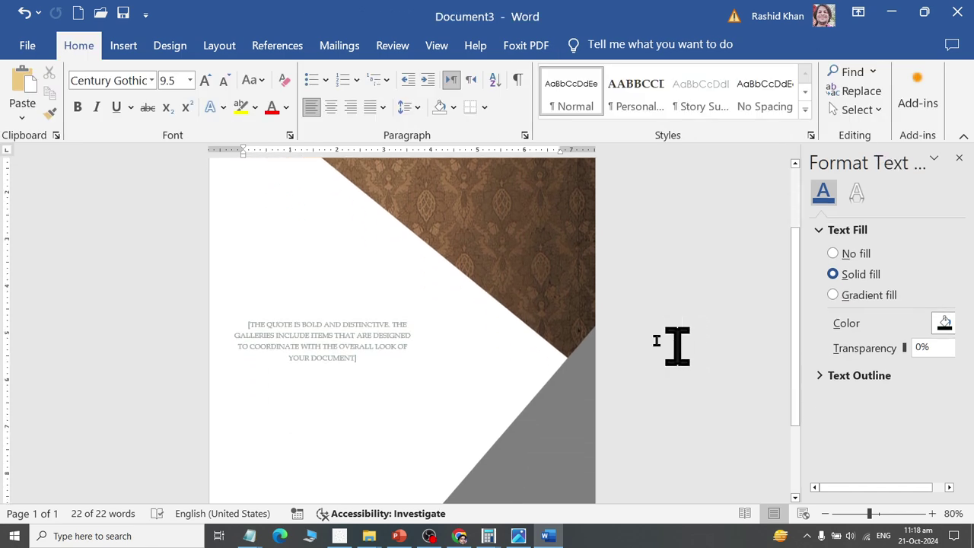
{"action": "triple_click", "coordinate": [288, 350]}
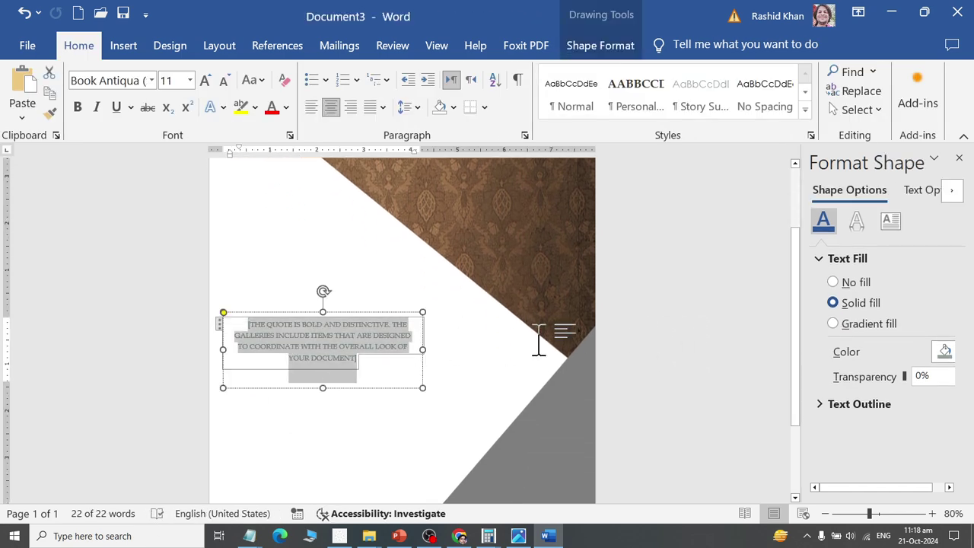
{"action": "left_click", "coordinate": [665, 221]}
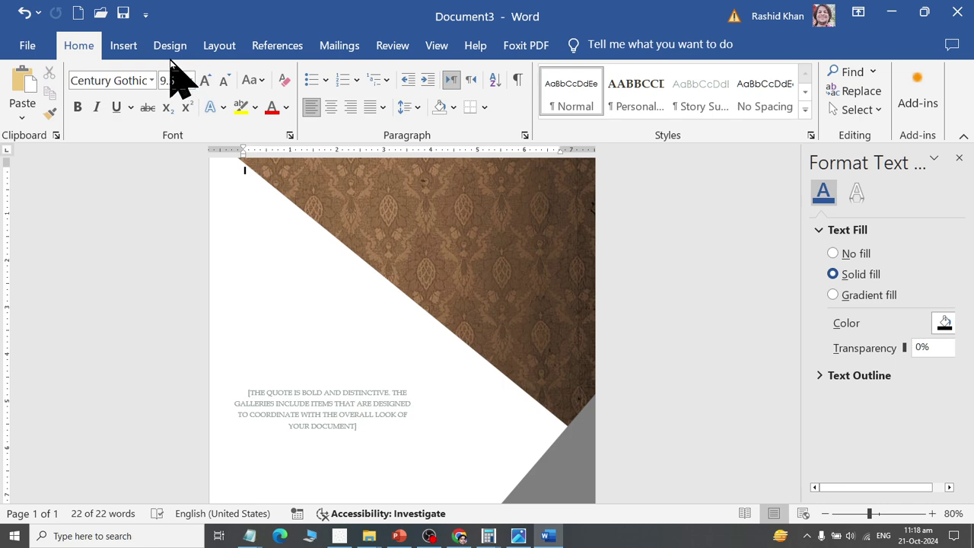
Step: Add a plain black WordArt box above the quote and select its placeholder text
{"action": "left_click", "coordinate": [123, 46]}
{"action": "left_click", "coordinate": [747, 91]}
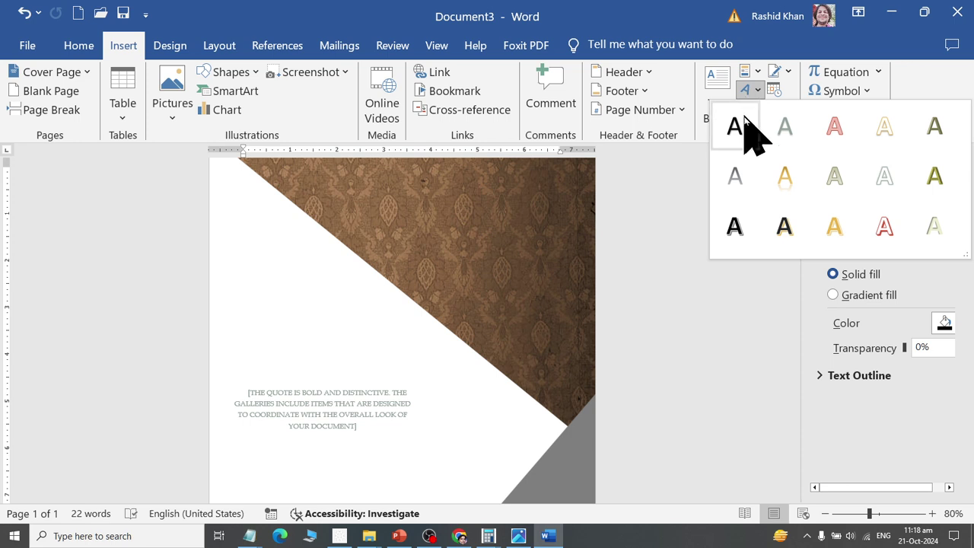
{"action": "left_click", "coordinate": [742, 131]}
{"action": "left_click_drag", "start_coordinate": [269, 210], "coordinate": [257, 386]}
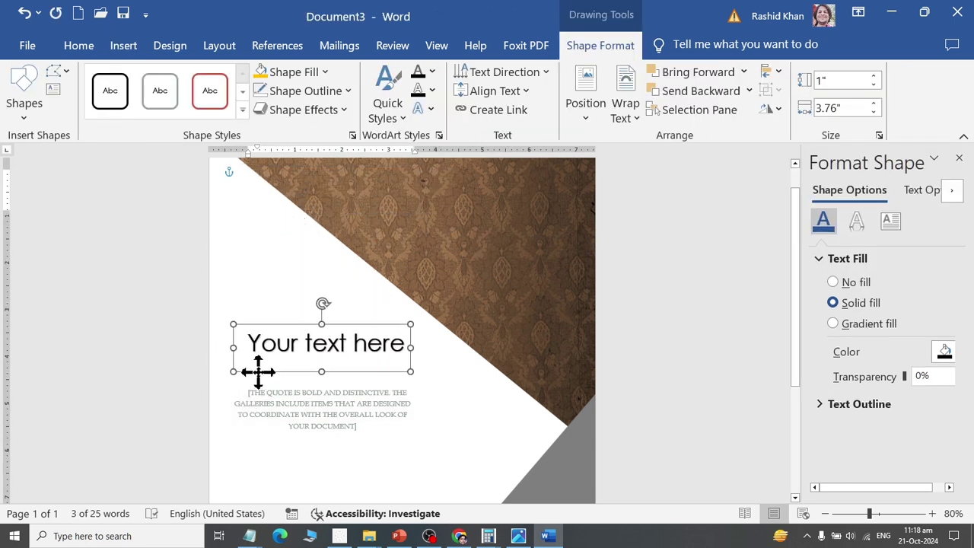
{"action": "left_click", "coordinate": [277, 348]}
{"action": "key", "text": "ctrl+a"}
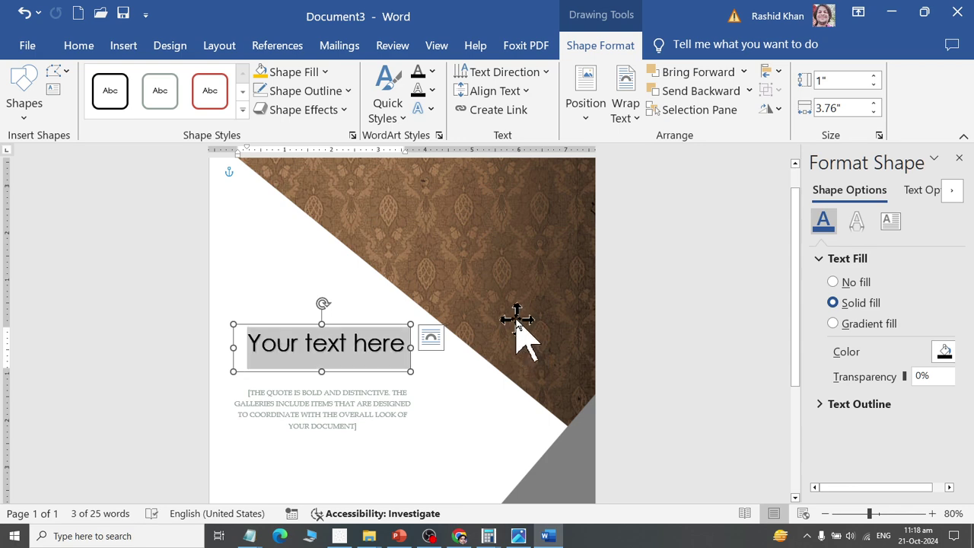
Step: Type 'MS WORD' as the WordArt title and format it 48 pt Cooper Black
{"action": "type", "text": "MS WOR"}
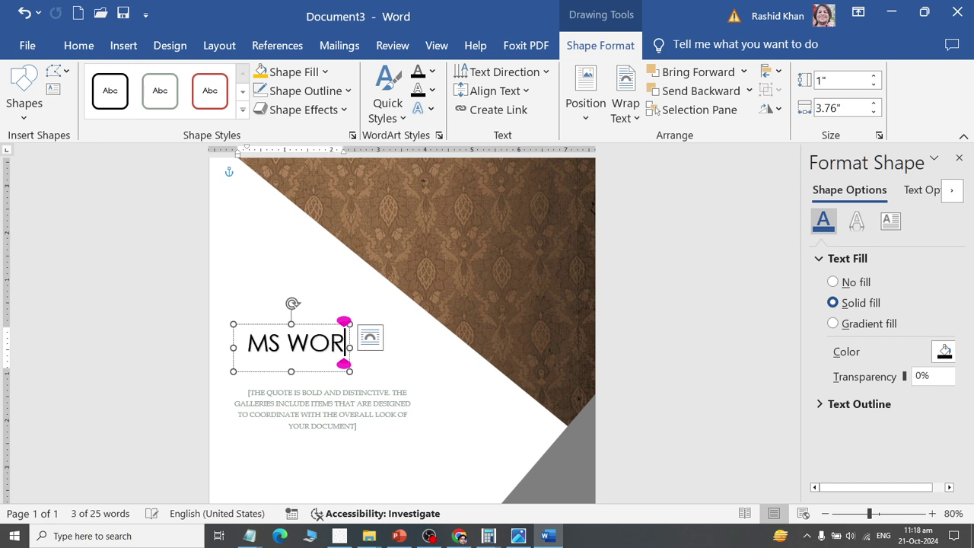
{"action": "type", "text": "D"}
{"action": "key", "text": "ctrl+a"}
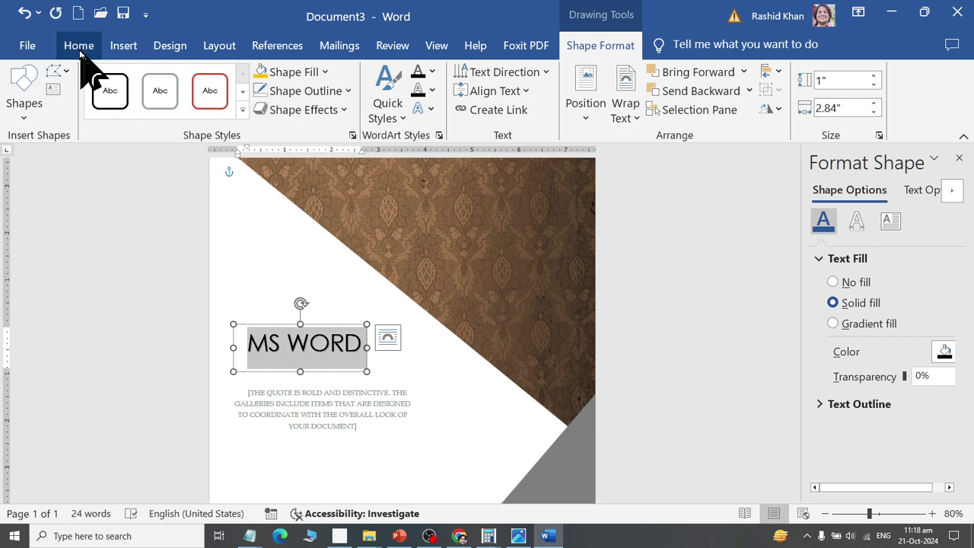
{"action": "left_click", "coordinate": [78, 46]}
{"action": "left_click", "coordinate": [190, 80]}
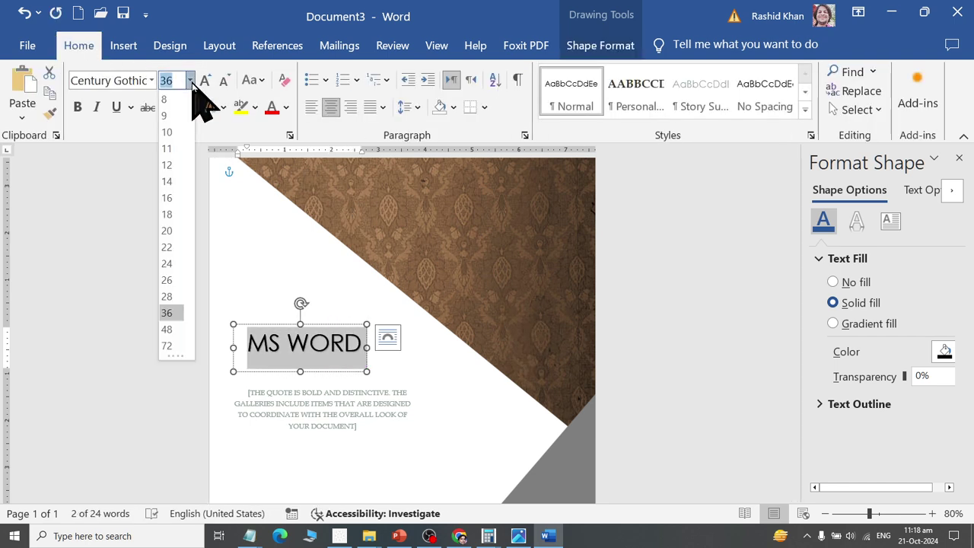
{"action": "left_click", "coordinate": [174, 328]}
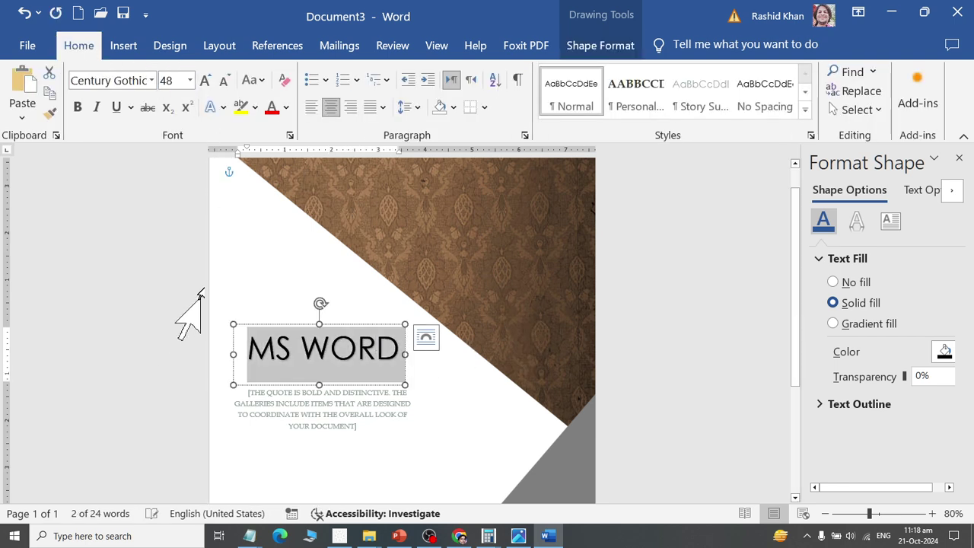
{"action": "left_click", "coordinate": [152, 81]}
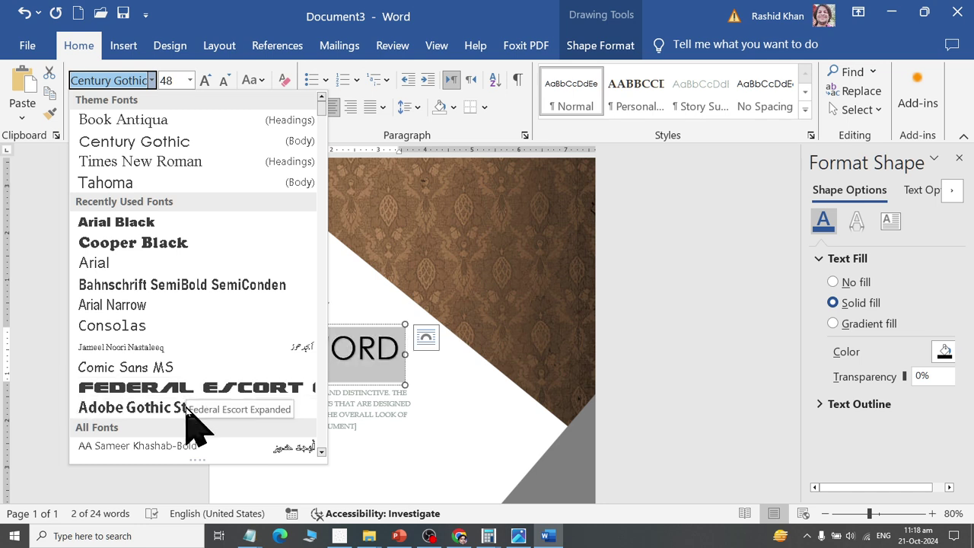
{"action": "left_click", "coordinate": [171, 244]}
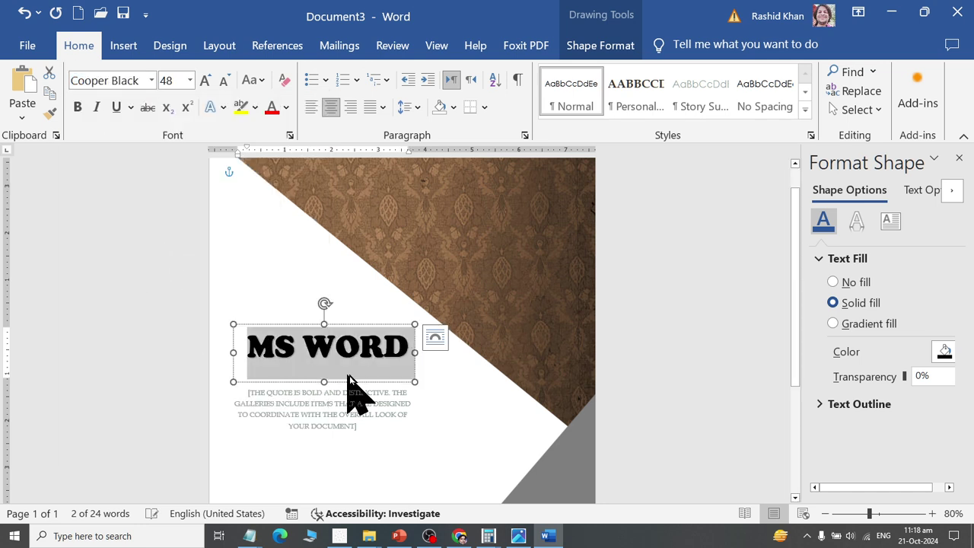
{"action": "left_click", "coordinate": [330, 403]}
{"action": "type", "text": "COMPLETE GUIDE"}
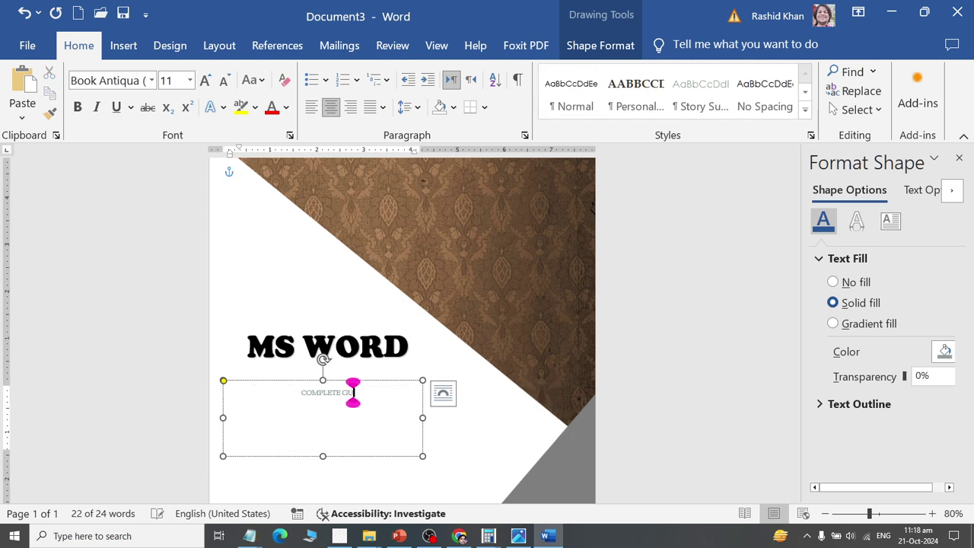
Step: Enlarge COMPLETE GUIDE to 24 pt and nudge its box up under the title
{"action": "left_click", "coordinate": [205, 81]}
{"action": "left_click", "coordinate": [205, 80]}
{"action": "left_click", "coordinate": [205, 80]}
{"action": "left_click", "coordinate": [205, 81]}
{"action": "left_click", "coordinate": [206, 81]}
{"action": "left_click", "coordinate": [205, 81]}
{"action": "left_click", "coordinate": [205, 81]}
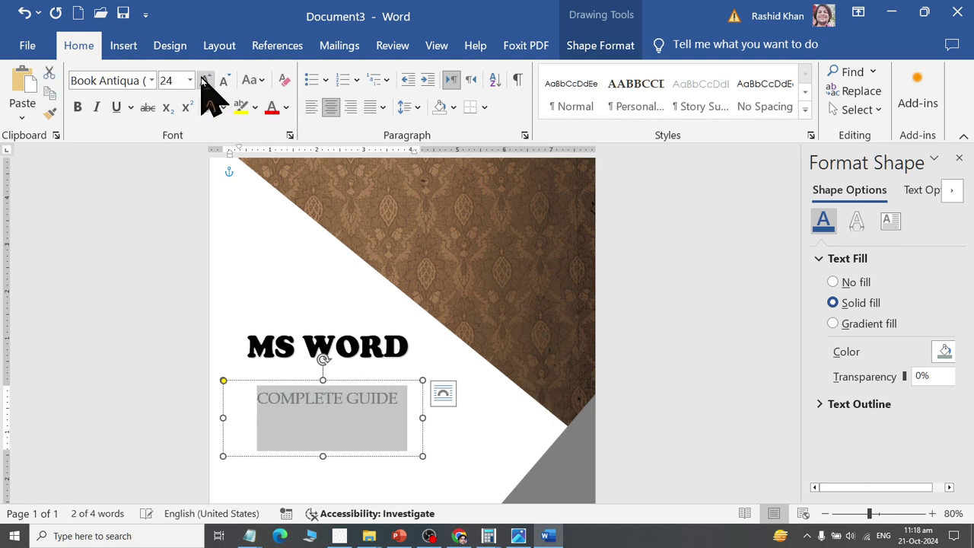
{"action": "left_click", "coordinate": [367, 454]}
{"action": "left_click_drag", "start_coordinate": [366, 448], "coordinate": [366, 446]}
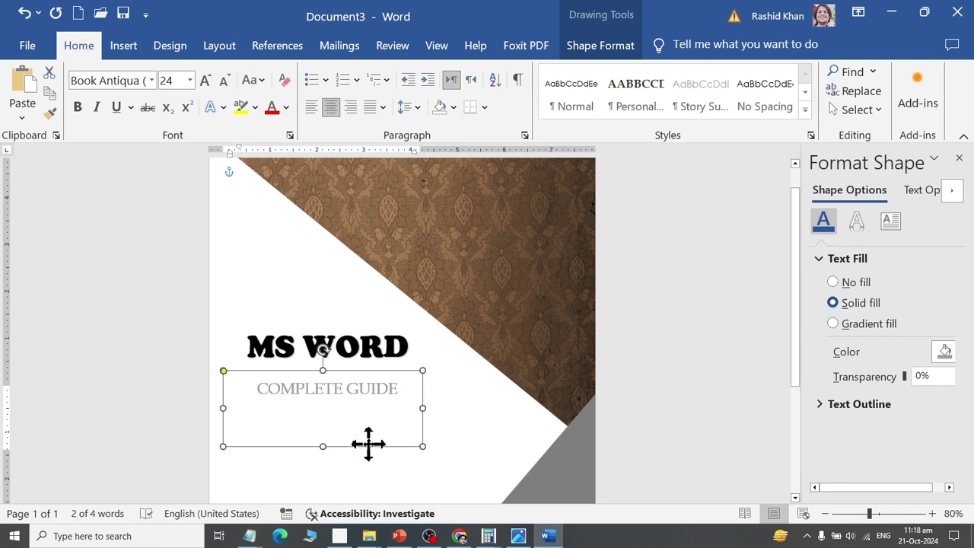
Step: Add a paragraph of sample body text below the subtitle and make the box taller
{"action": "left_click", "coordinate": [398, 388]}
{"action": "key", "text": "Return"}
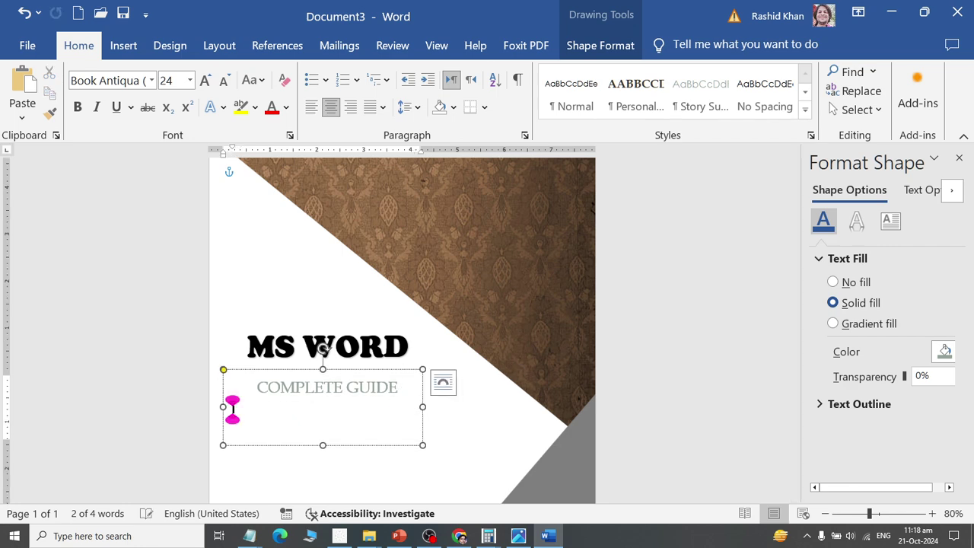
{"action": "type", "text": "=rand(1)"}
{"action": "key", "text": "Return"}
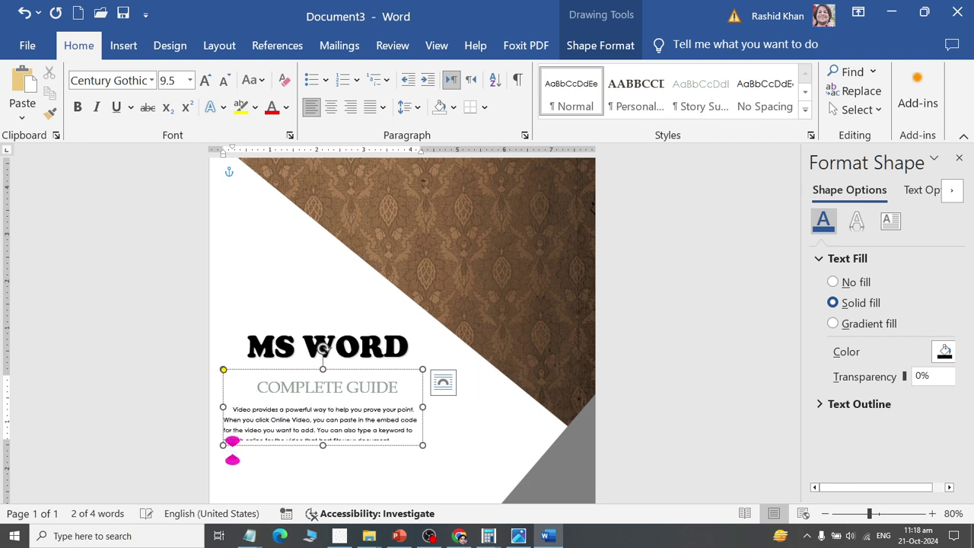
{"action": "left_click", "coordinate": [490, 430]}
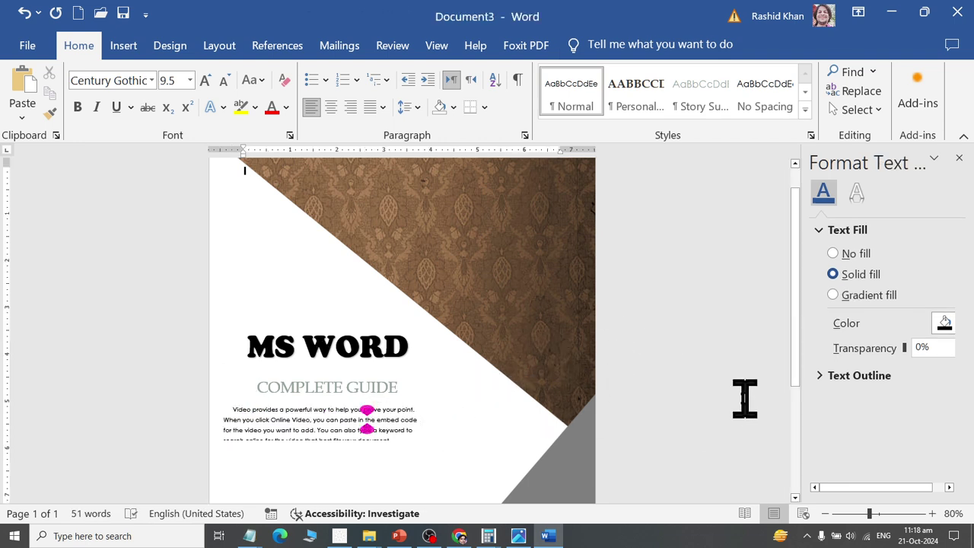
{"action": "left_click", "coordinate": [314, 446]}
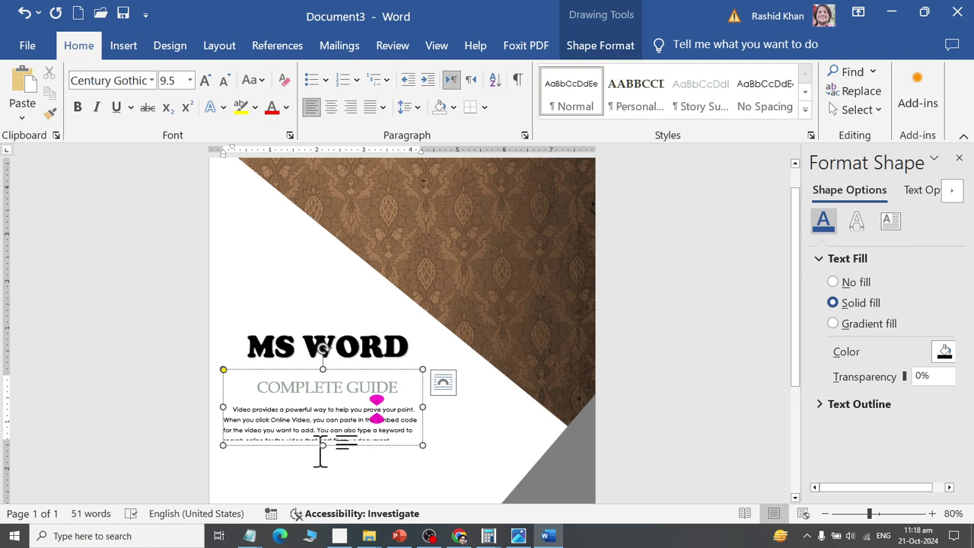
{"action": "left_click_drag", "start_coordinate": [322, 447], "coordinate": [324, 461]}
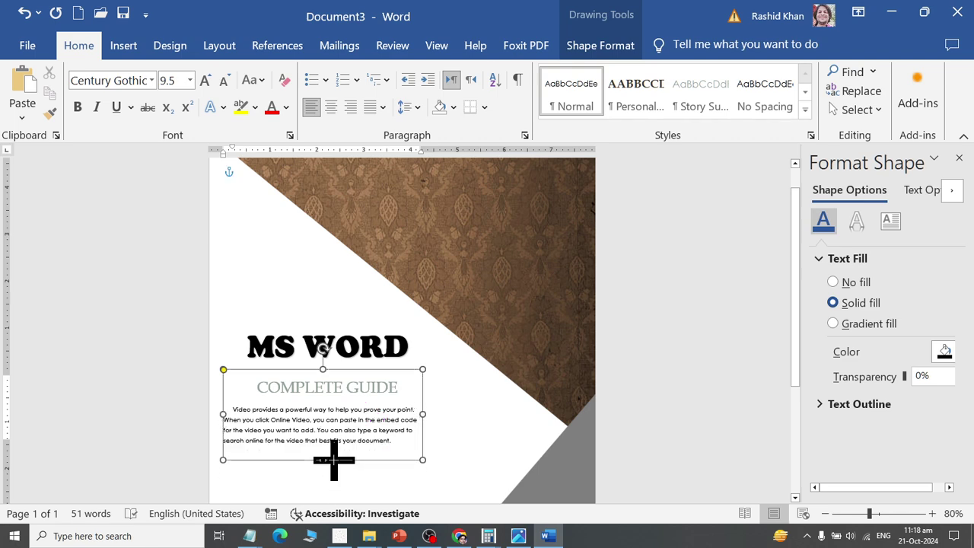
Step: Set the body text to 11 pt, justify it, and widen the text box
{"action": "left_click", "coordinate": [319, 424]}
{"action": "left_click_drag", "start_coordinate": [394, 452], "coordinate": [250, 413]}
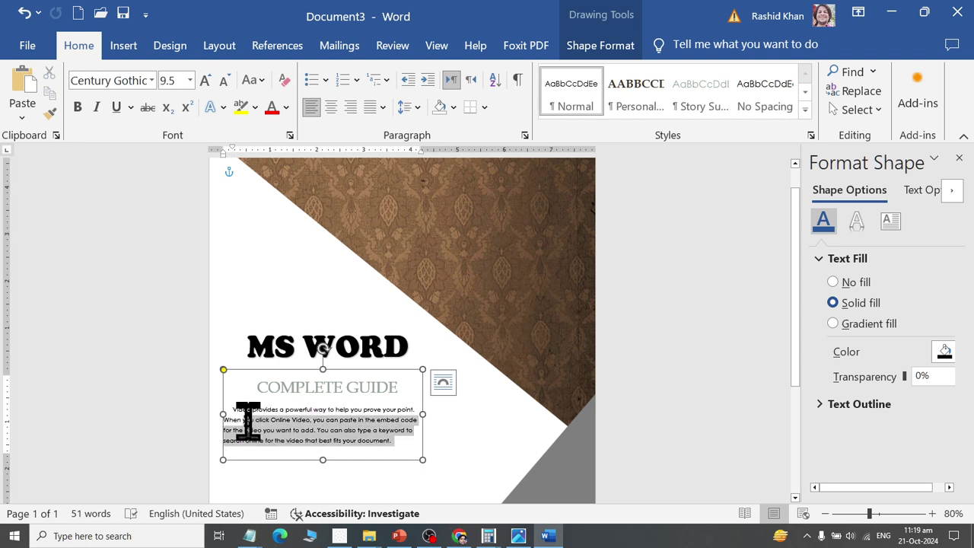
{"action": "left_click", "coordinate": [200, 84]}
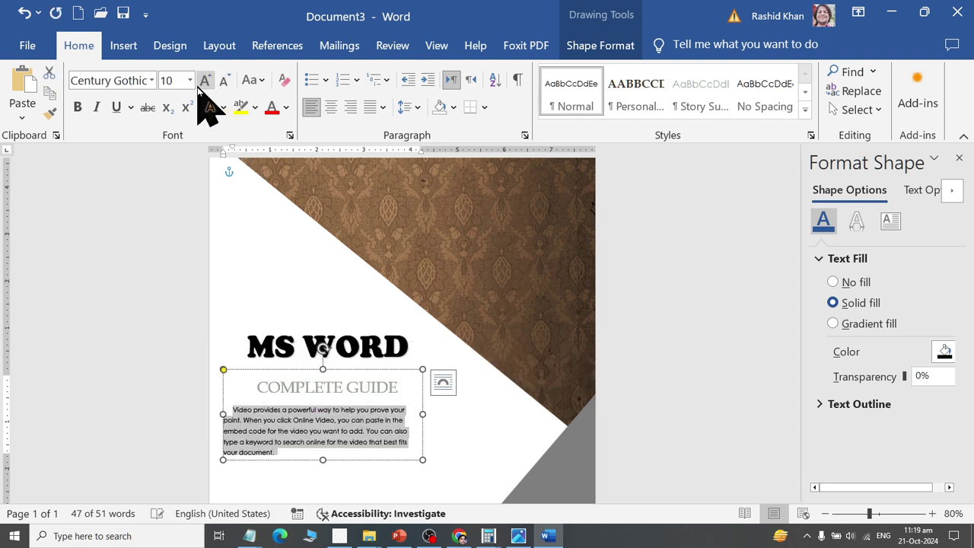
{"action": "left_click", "coordinate": [200, 84]}
{"action": "left_click", "coordinate": [383, 107]}
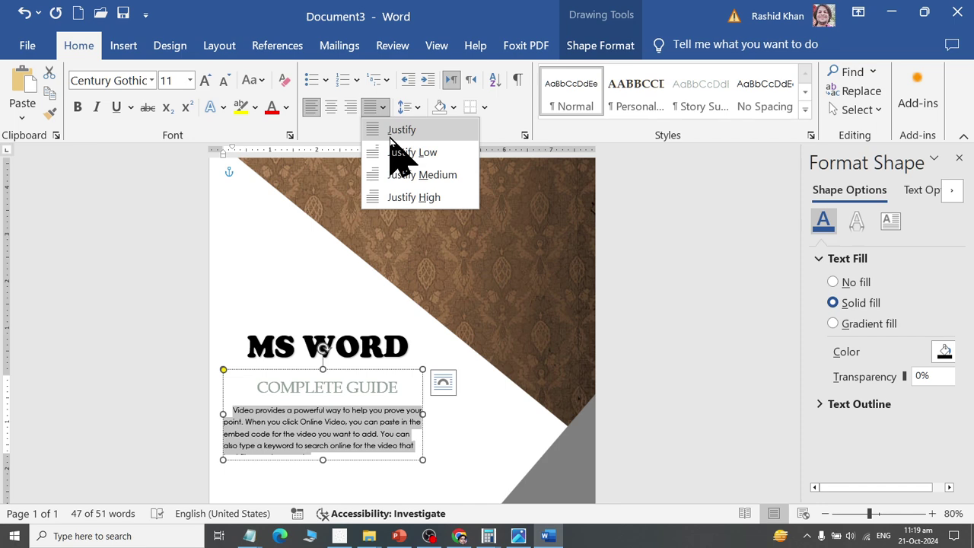
{"action": "left_click", "coordinate": [391, 131]}
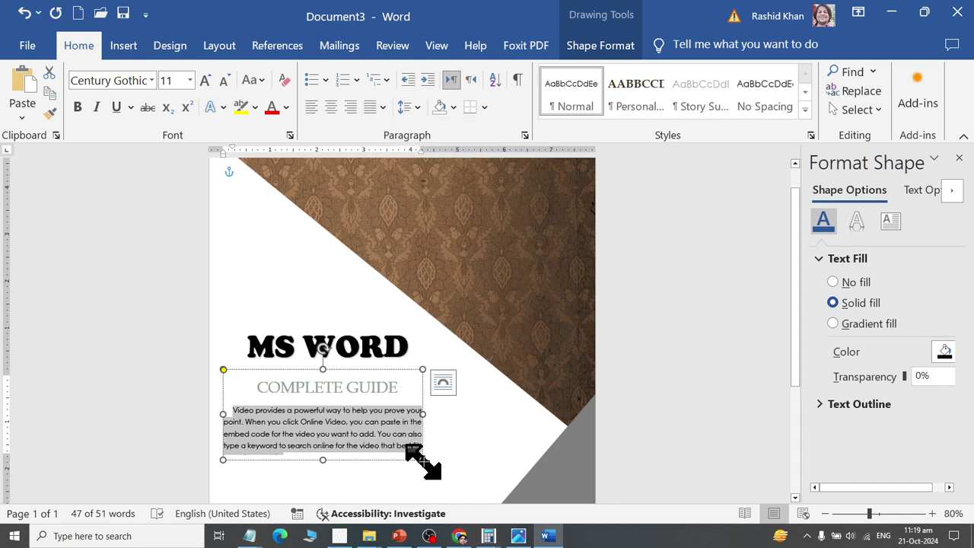
{"action": "left_click_drag", "start_coordinate": [423, 460], "coordinate": [441, 454]}
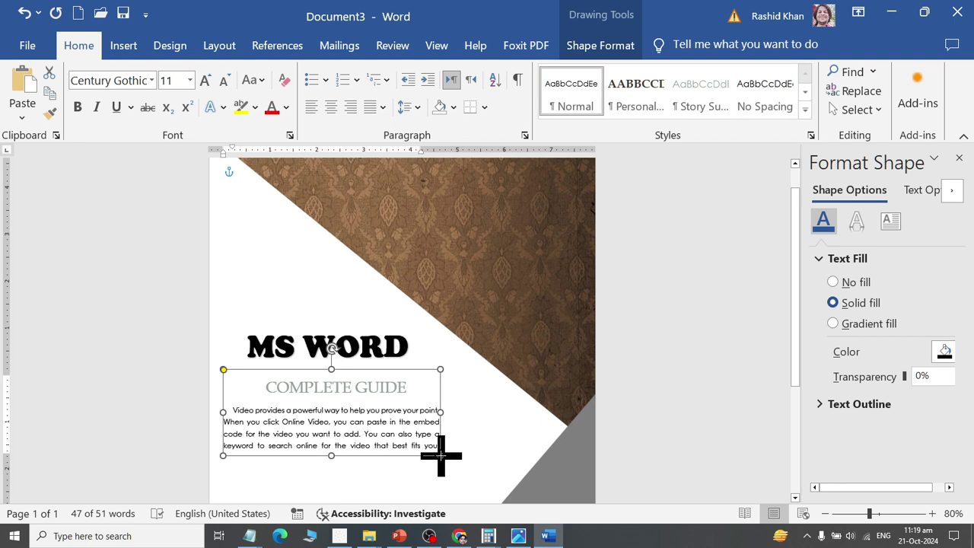
{"action": "left_click", "coordinate": [406, 344]}
{"action": "left_click", "coordinate": [407, 388]}
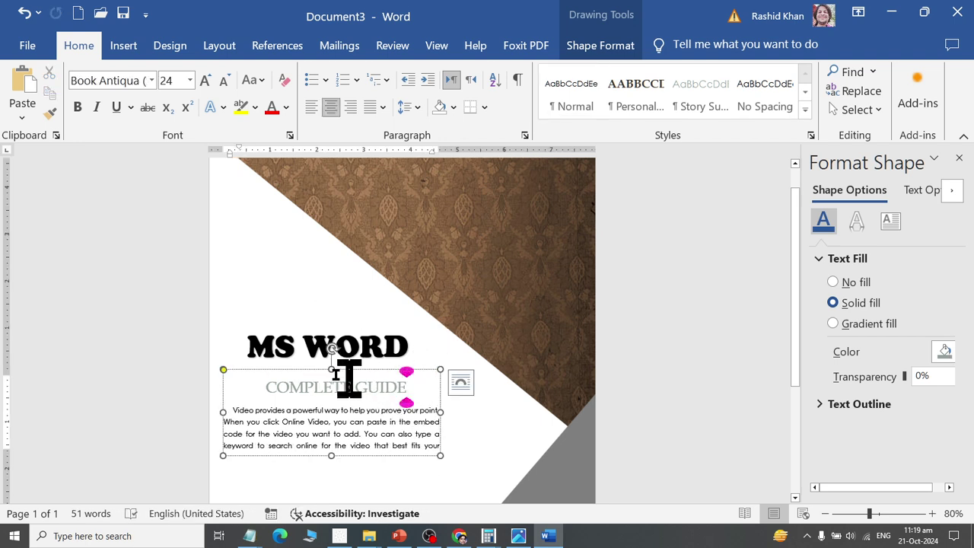
{"action": "left_click_drag", "start_coordinate": [348, 384], "coordinate": [267, 387]}
Step: Make the COMPLETE GUIDE subtitle bold, leaving case and line spacing unchanged
{"action": "left_click", "coordinate": [77, 107]}
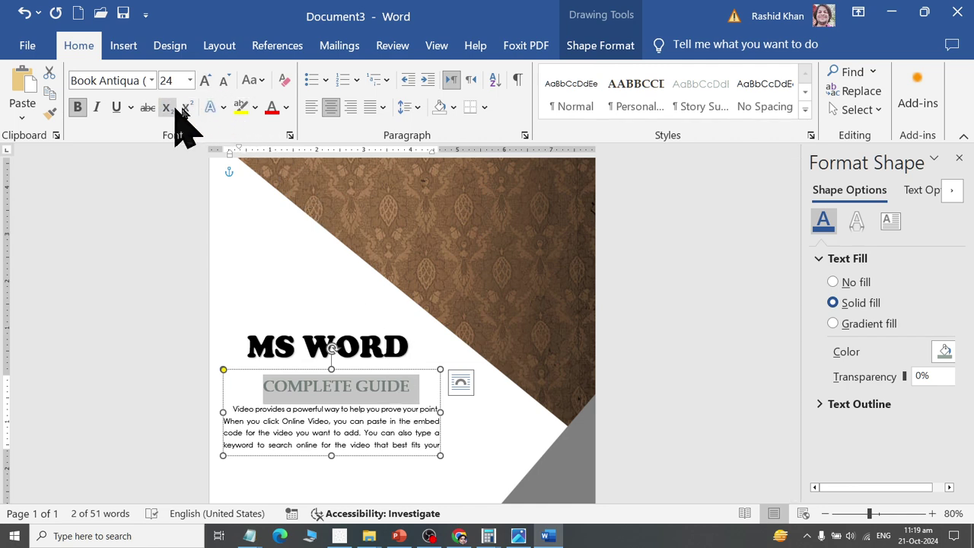
{"action": "left_click", "coordinate": [253, 81]}
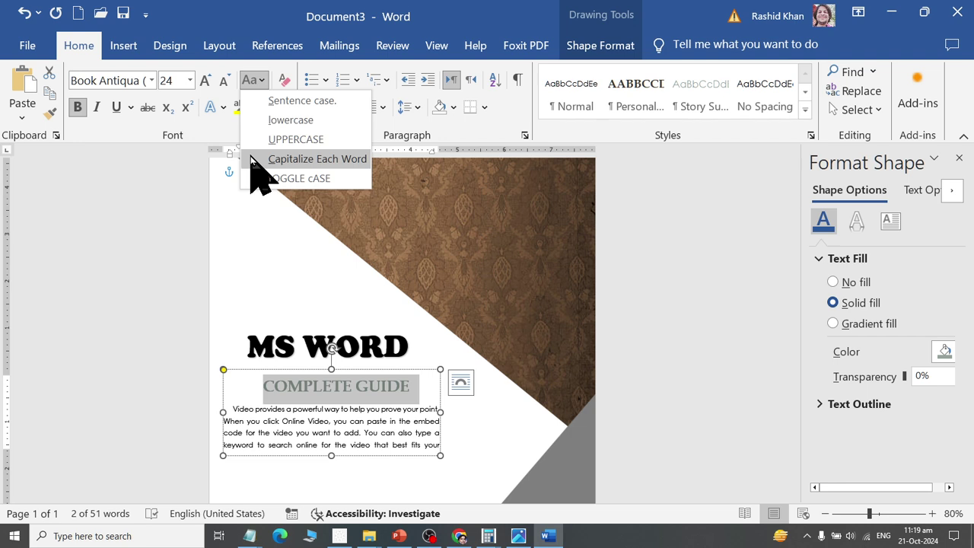
{"action": "left_click", "coordinate": [437, 143]}
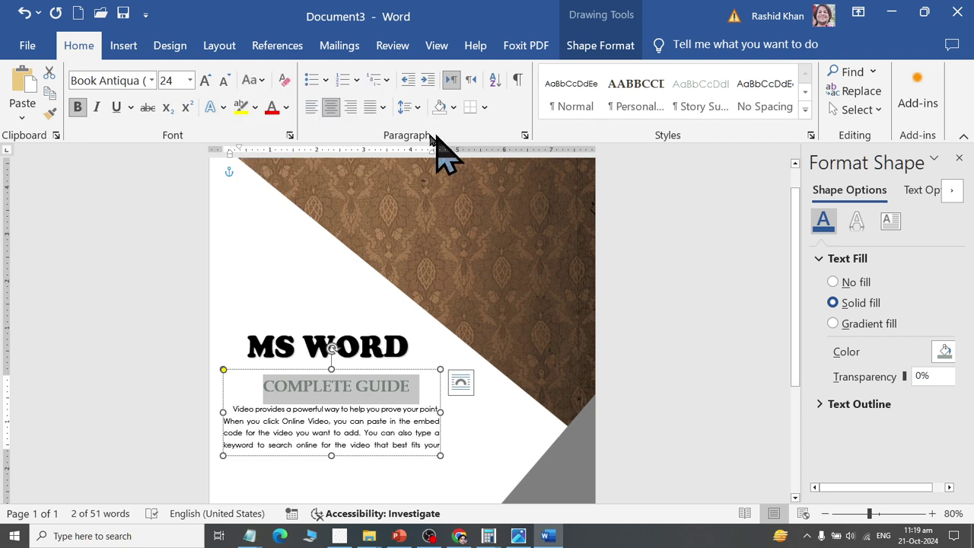
{"action": "left_click", "coordinate": [403, 107]}
{"action": "left_click", "coordinate": [404, 108]}
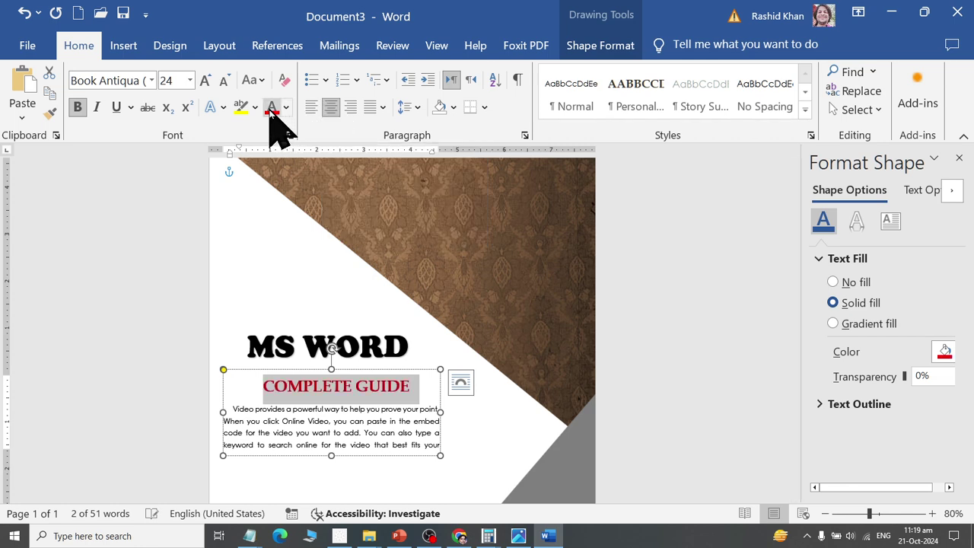
Step: Deselect the text box and compare the page with the reference cover image
{"action": "left_click", "coordinate": [674, 366]}
{"action": "scroll", "coordinate": [608, 376], "scroll_direction": "down", "scroll_amount": 2, "text": "ctrl"}
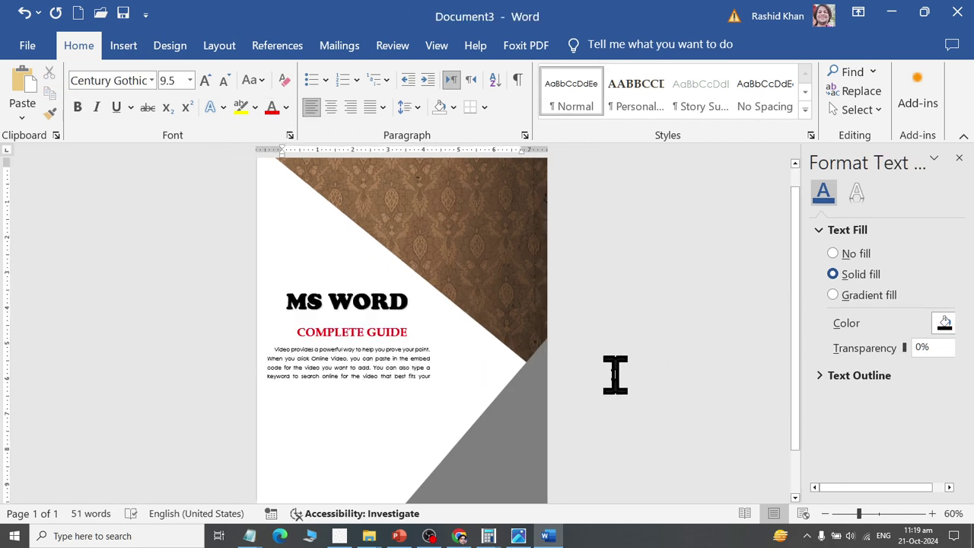
{"action": "left_click", "coordinate": [372, 377]}
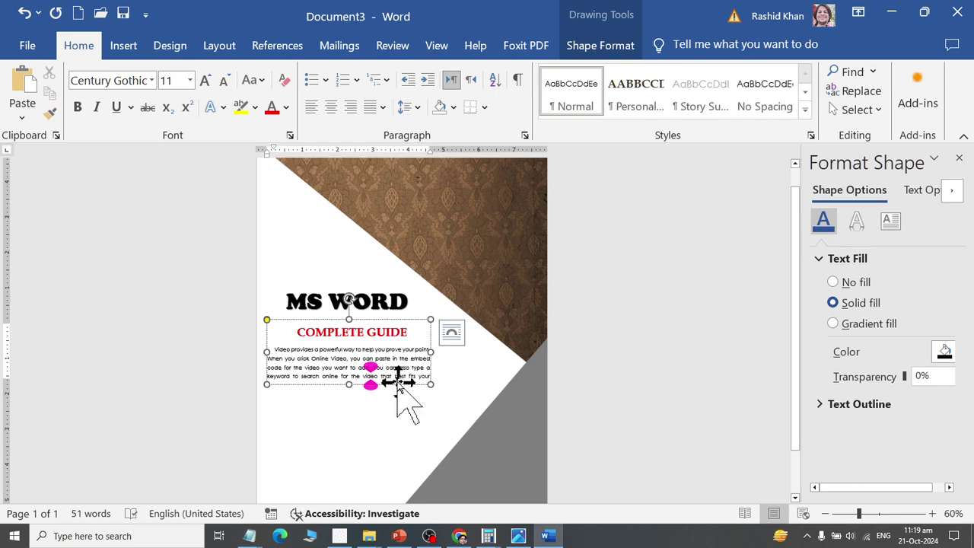
{"action": "left_click", "coordinate": [713, 343]}
{"action": "key", "text": "alt+Tab"}
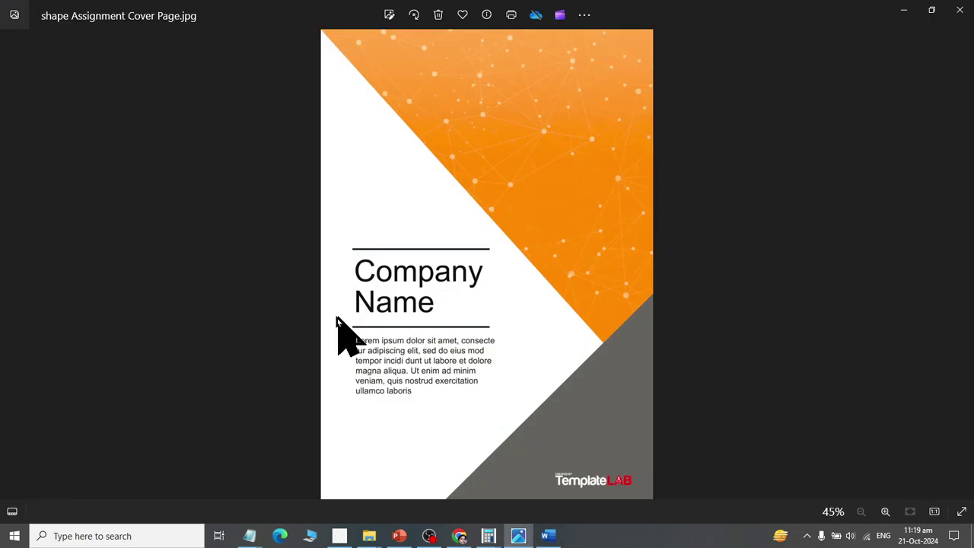
{"action": "key", "text": "alt+Tab"}
{"action": "left_click", "coordinate": [124, 46]}
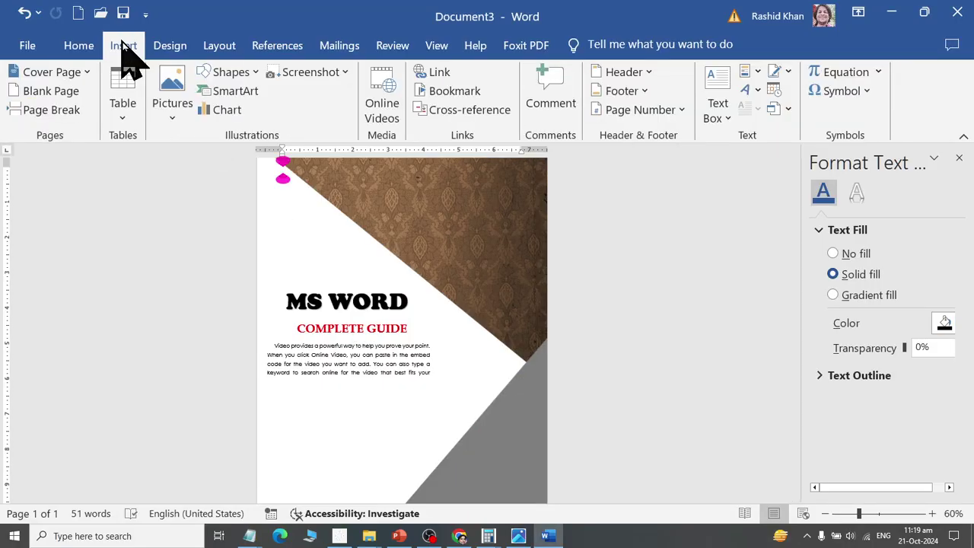
Step: Draw a straight horizontal line above the MS WORD title and give it a thick black style
{"action": "left_click", "coordinate": [235, 73]}
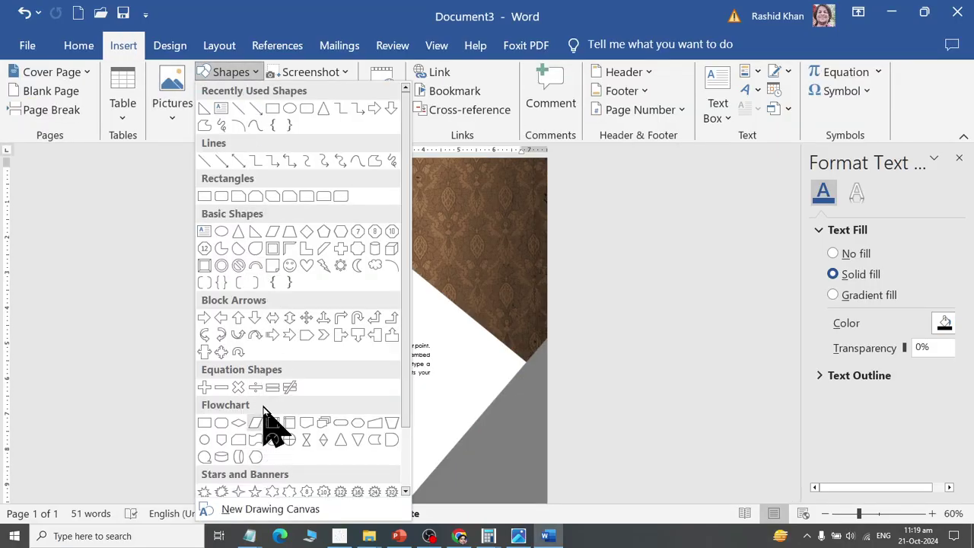
{"action": "left_click", "coordinate": [205, 196]}
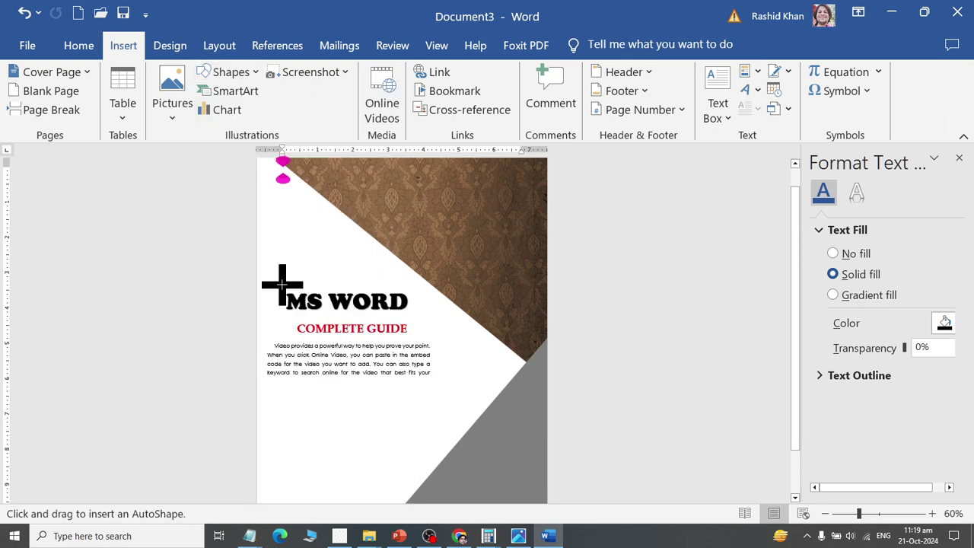
{"action": "left_click_drag", "start_coordinate": [282, 284], "coordinate": [408, 283]}
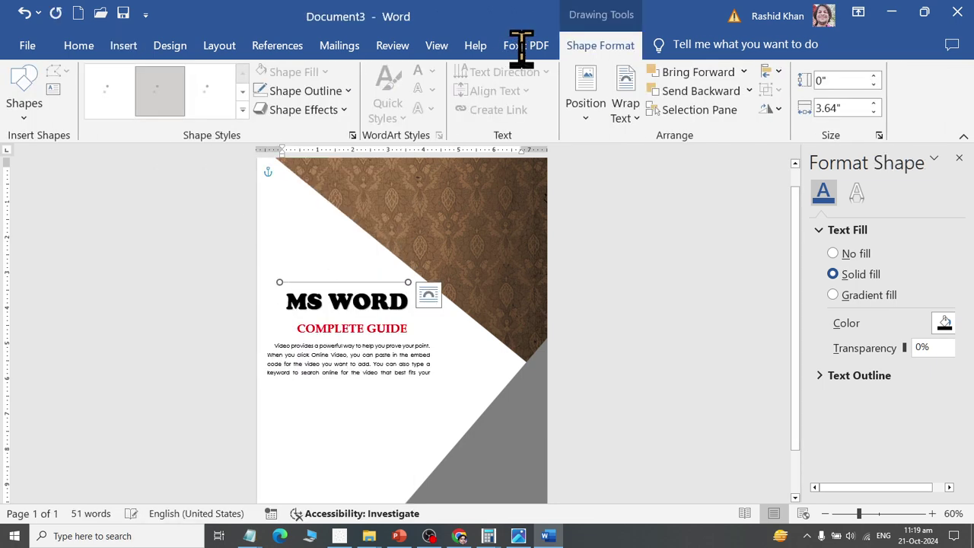
{"action": "left_click", "coordinate": [241, 110]}
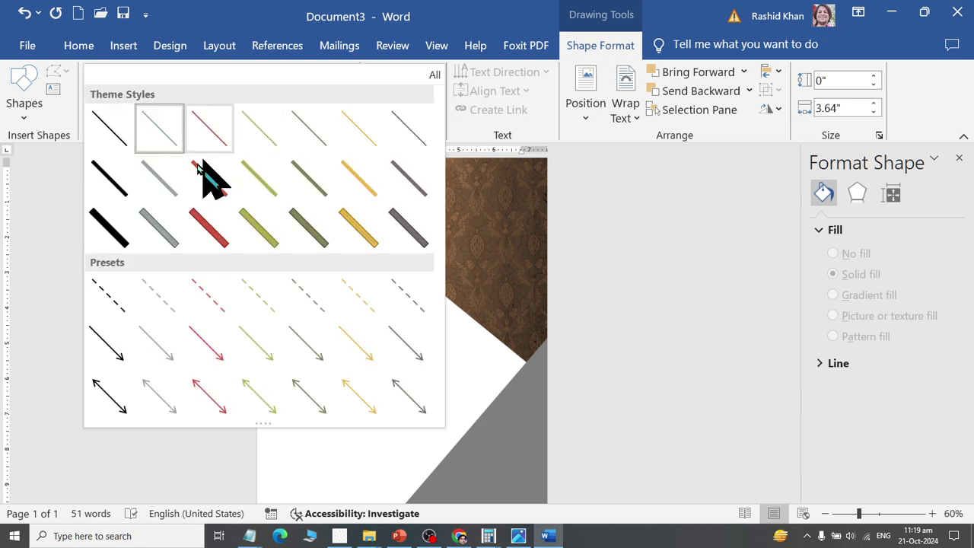
{"action": "left_click", "coordinate": [126, 226]}
Step: Nudge the line into place above MS WORD and add a matching copy below the title
{"action": "key", "text": "Down"}
{"action": "key", "text": "Right"}
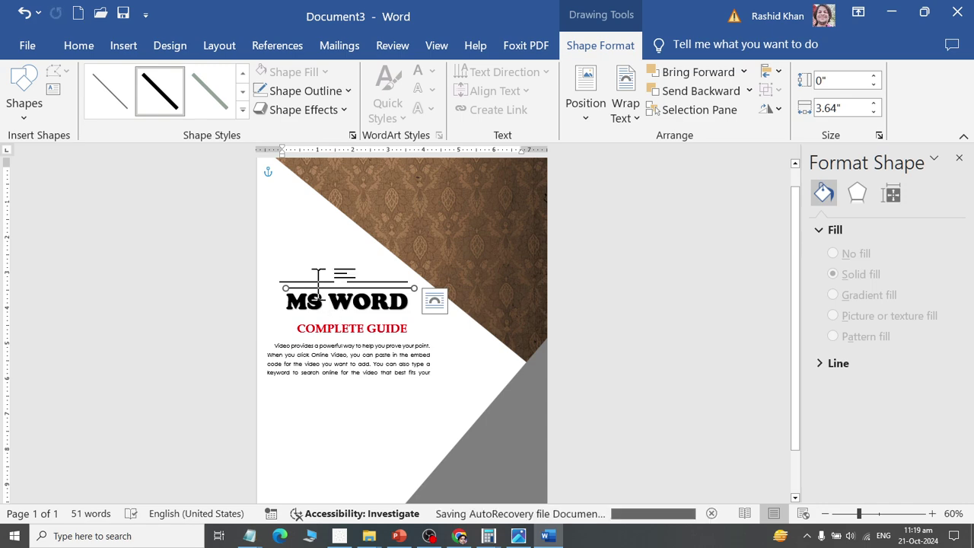
{"action": "left_click_drag", "start_coordinate": [319, 285], "coordinate": [317, 301]}
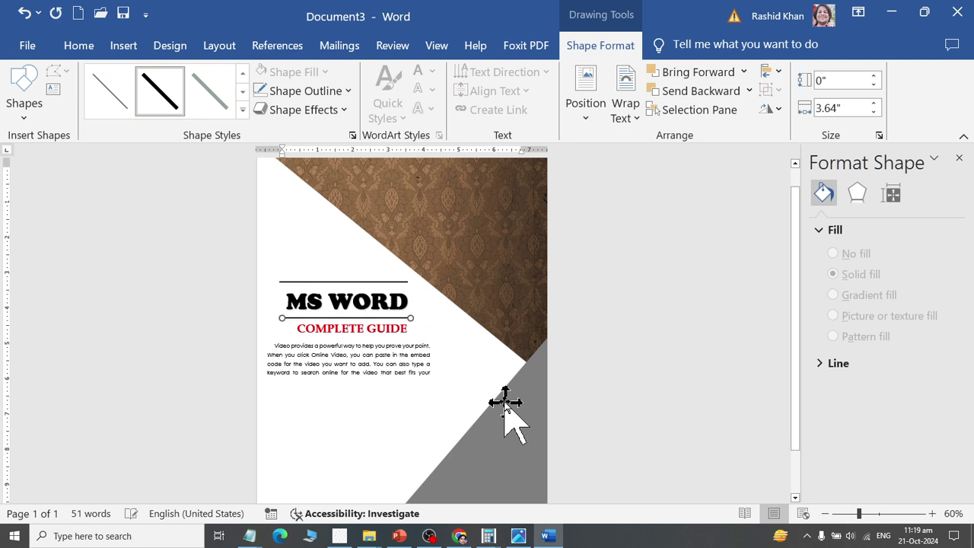
{"action": "left_click", "coordinate": [670, 284]}
{"action": "scroll", "coordinate": [670, 283], "scroll_direction": "down", "scroll_amount": 1}
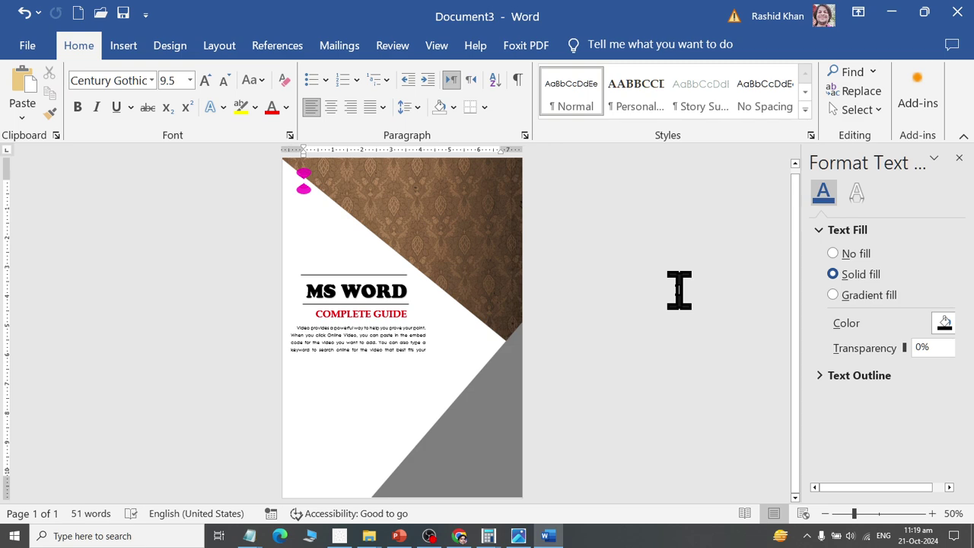
Step: Compare the cover against the reference image, then bring up the save prompt suggesting Doc3.docx
{"action": "key", "text": "alt+Tab"}
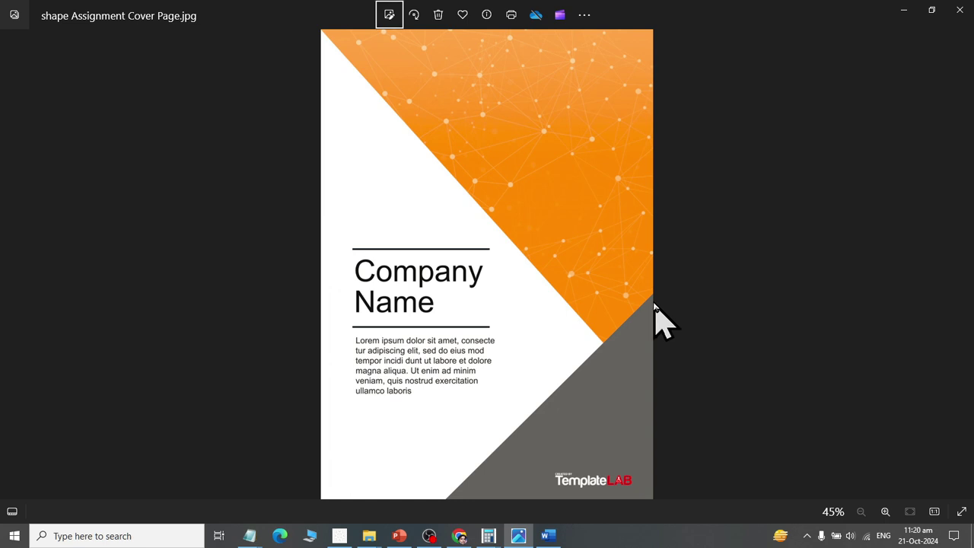
{"action": "key", "text": "alt+Tab"}
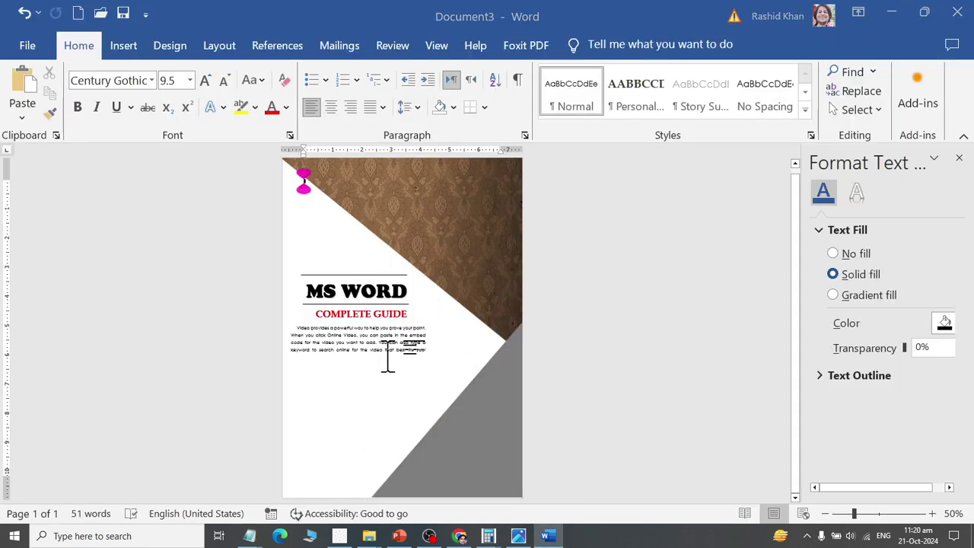
{"action": "key", "text": "ctrl+s"}
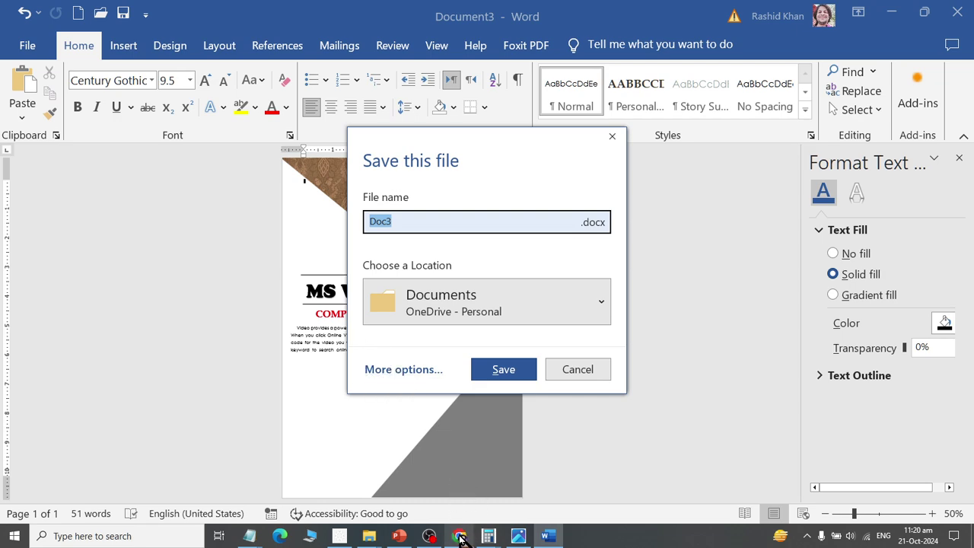